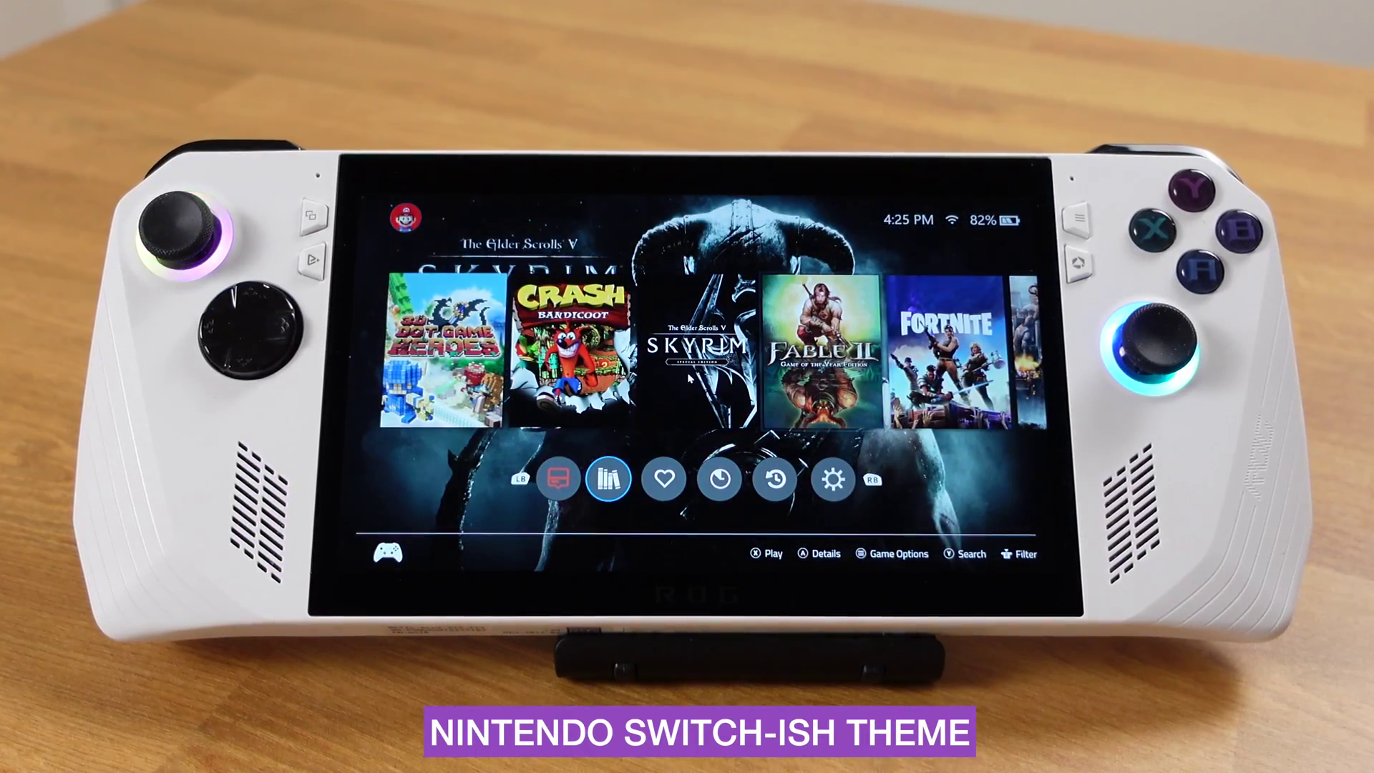
Move the game selection across Fable II, The Last Story, Zelda TOTK, Horizon and Metal Slug X, ending on Fable II.
{"action": "key", "text": "Right"}
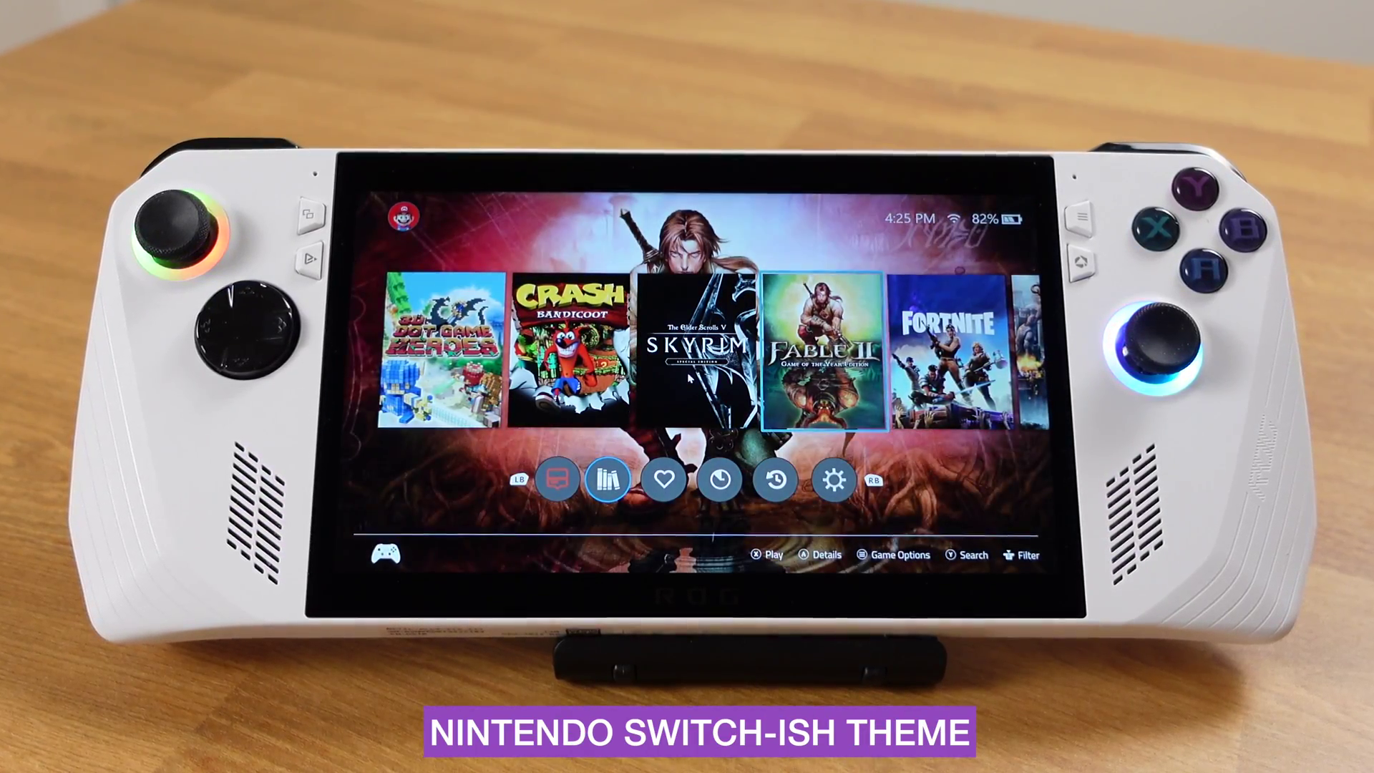
{"action": "key", "text": "Right"}
{"action": "key", "text": "Right"}
{"action": "key", "text": "Right"}
{"action": "key", "text": "Right"}
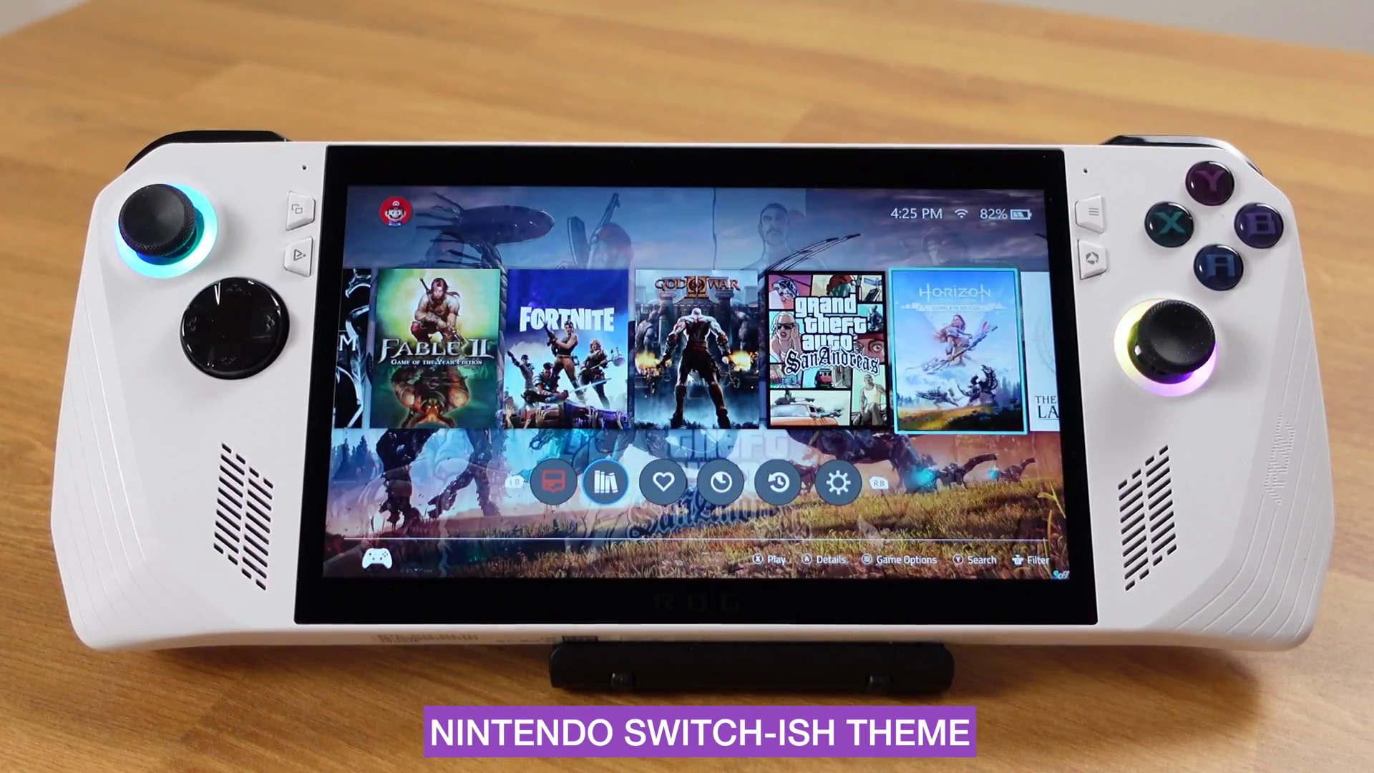
{"action": "key", "text": "Right"}
{"action": "key", "text": "Right"}
{"action": "key", "text": "Right"}
{"action": "key", "text": "Right"}
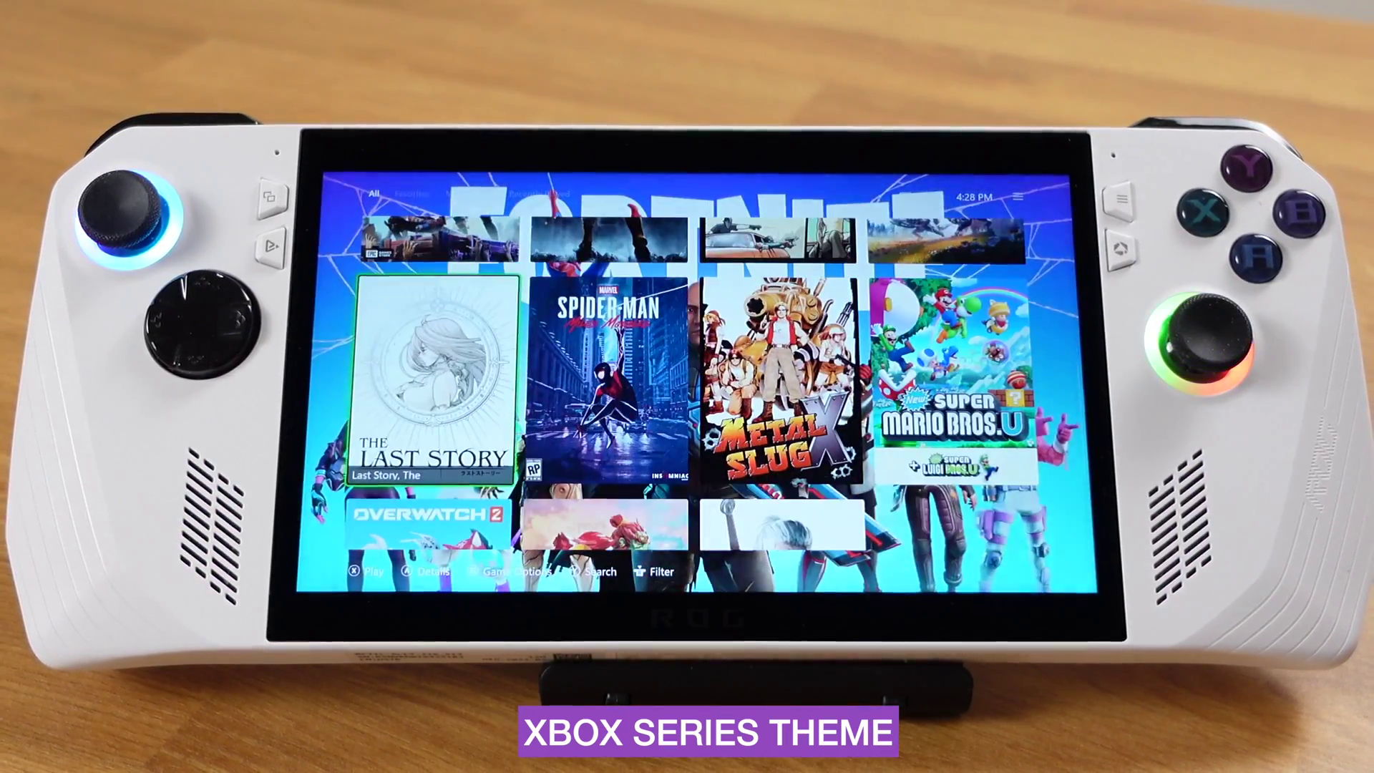
{"action": "key", "text": "Right"}
{"action": "key", "text": "Up"}
{"action": "key", "text": "Right"}
{"action": "key", "text": "Right"}
{"action": "key", "text": "Right"}
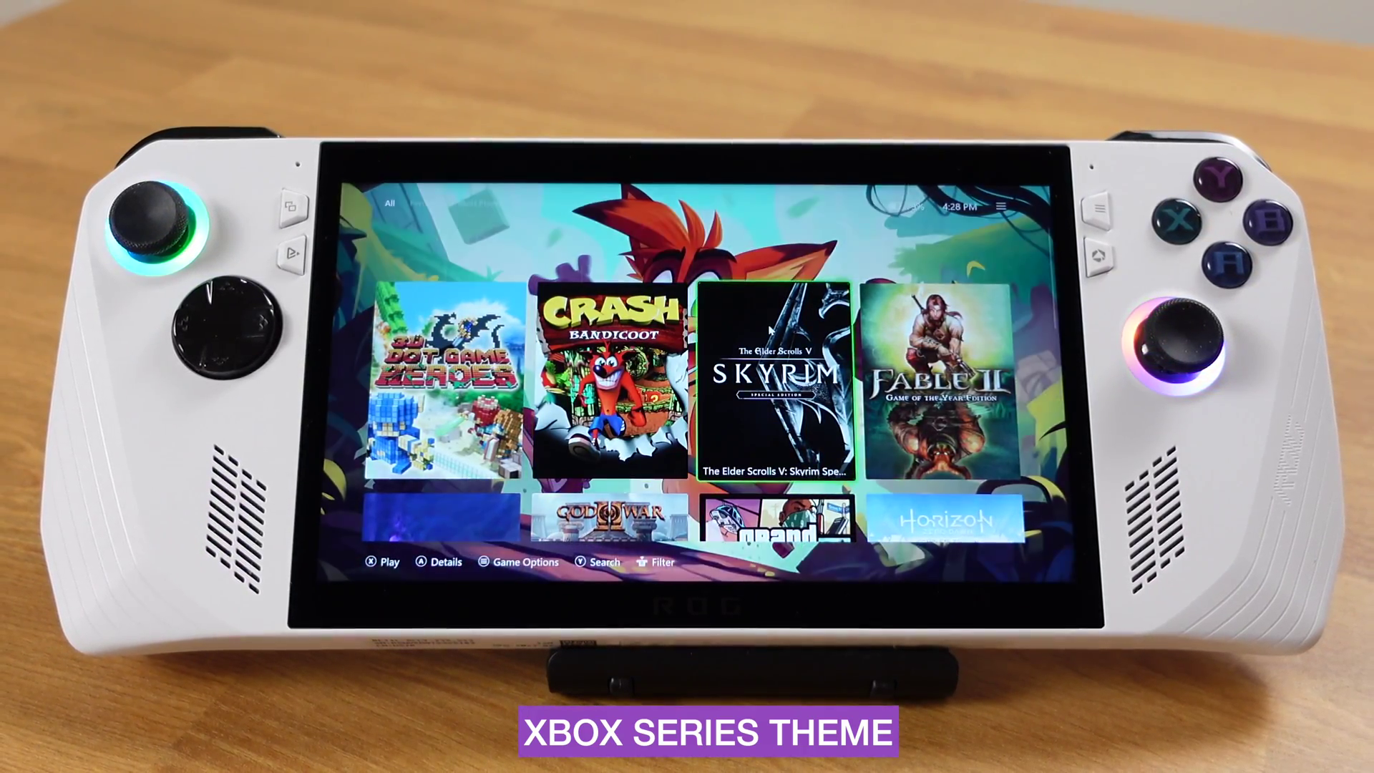
{"action": "key", "text": "Down"}
{"action": "key", "text": "Down"}
{"action": "key", "text": "Left"}
{"action": "key", "text": "Left"}
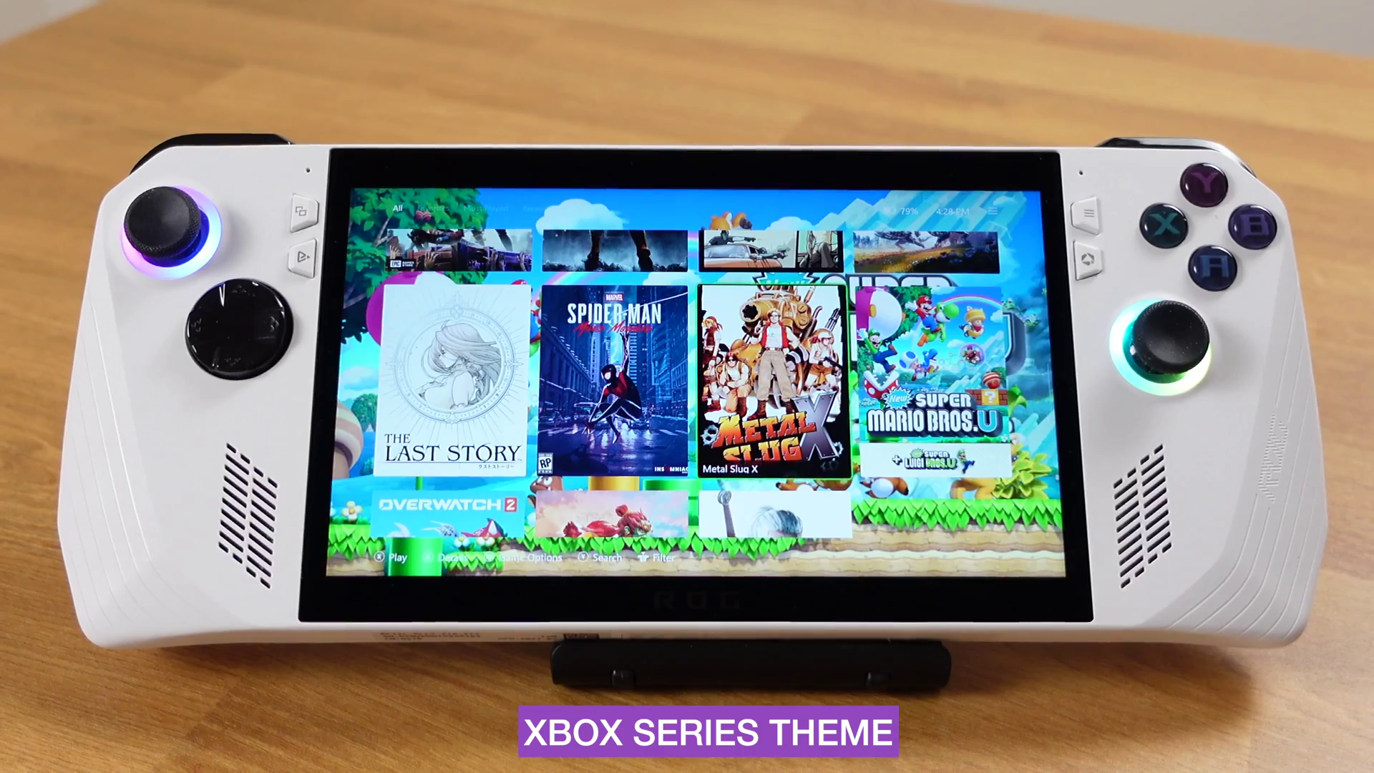
{"action": "key", "text": "Down"}
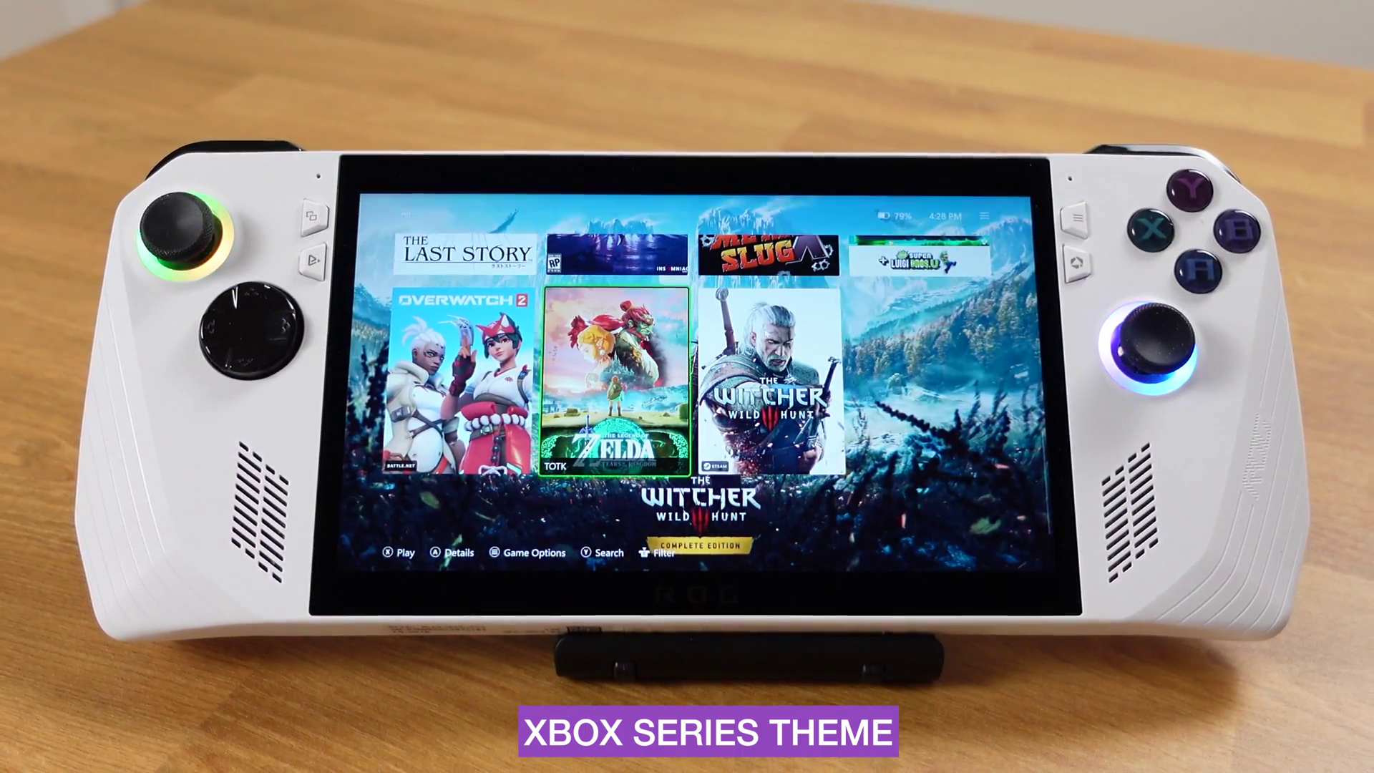
{"action": "key", "text": "Right"}
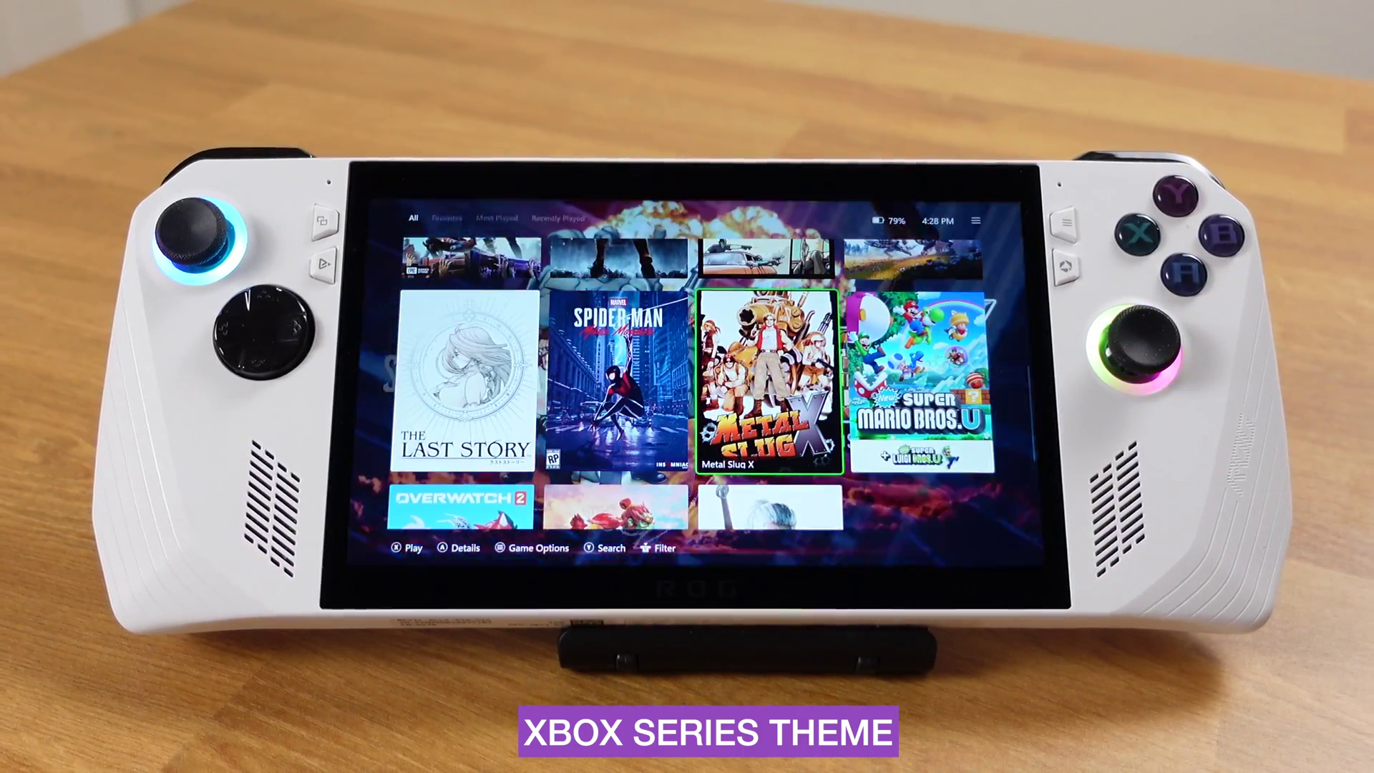
{"action": "key", "text": "Up"}
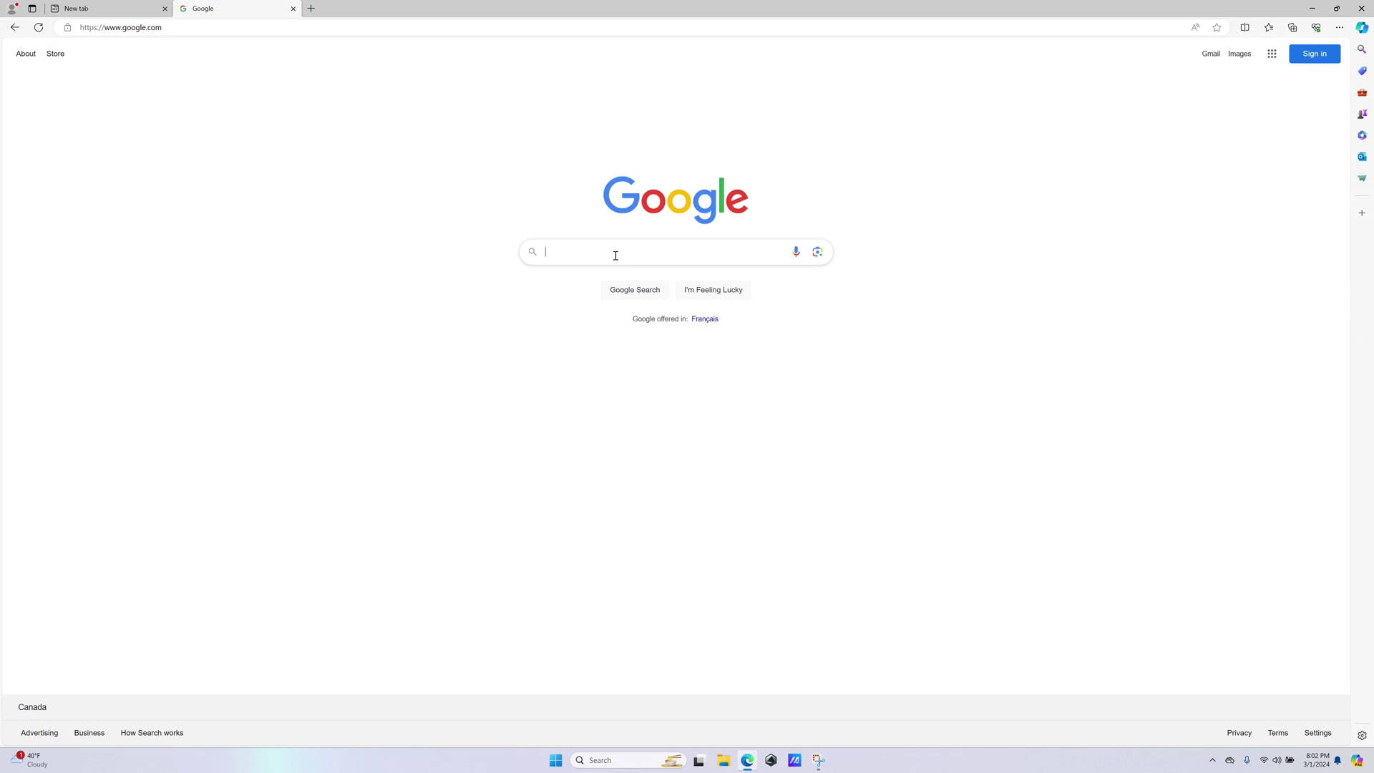
Search Google for 'playnite', then download PlayniteInstaller.exe from playnite.link and run it.
{"action": "left_click", "coordinate": [616, 256]}
{"action": "type", "text": "playnite"}
{"action": "key", "text": "Return"}
{"action": "left_click", "coordinate": [276, 173]}
{"action": "left_click", "coordinate": [728, 549]}
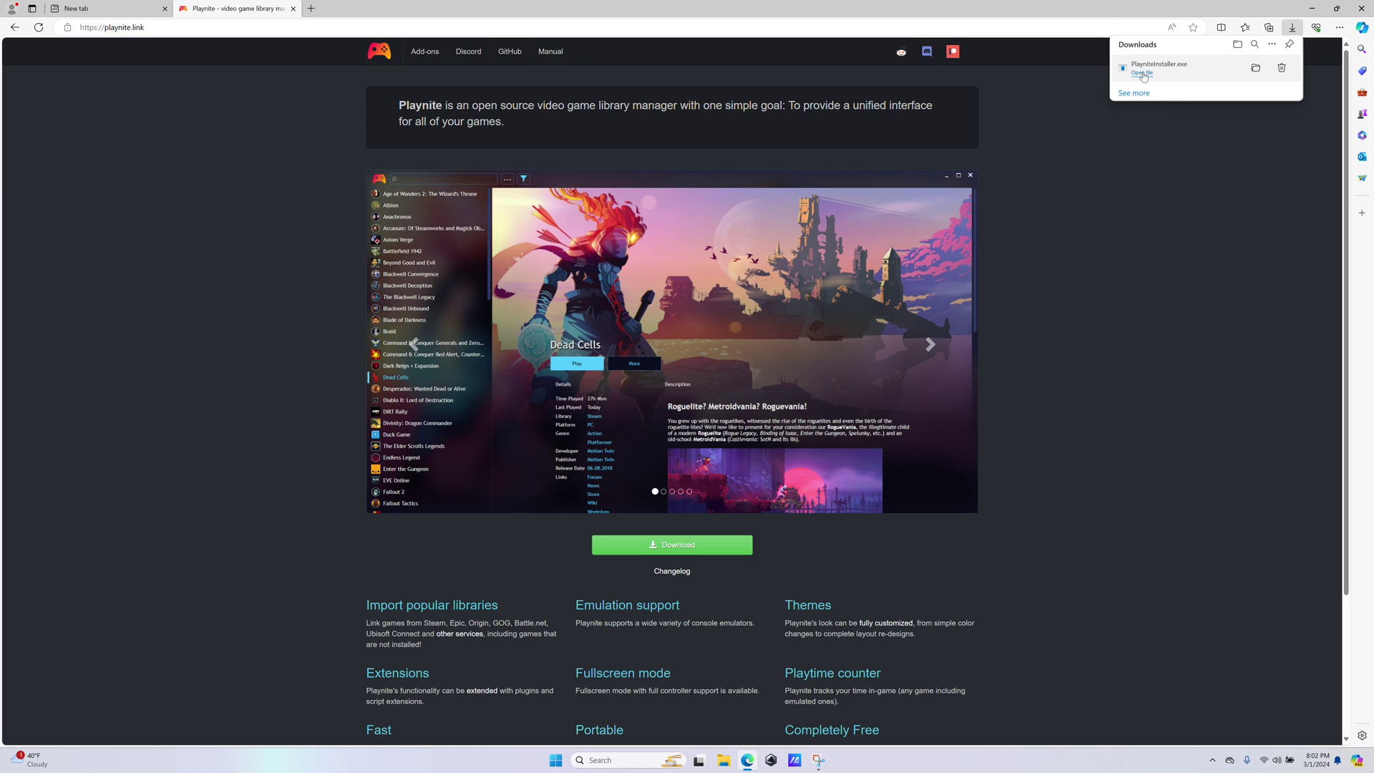
{"action": "left_click", "coordinate": [1143, 75]}
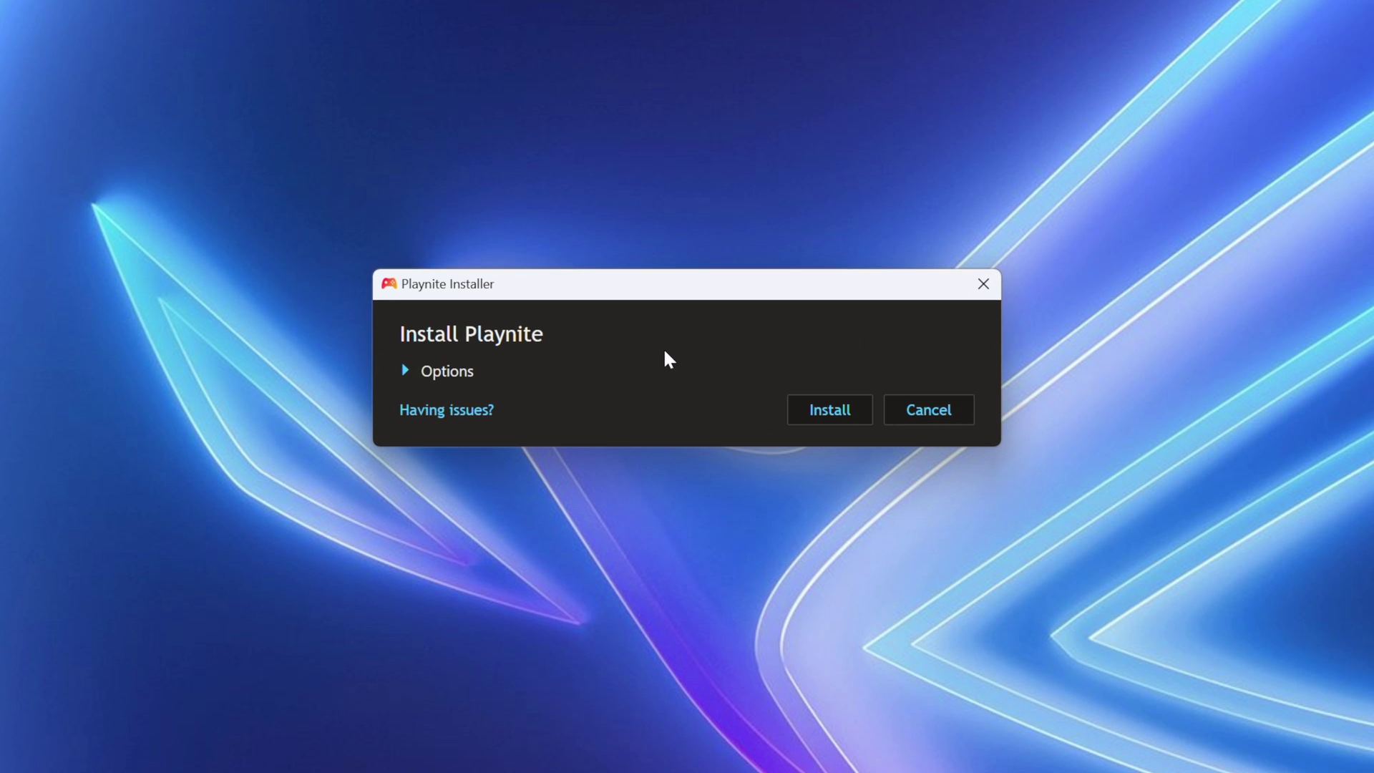
Check the default Destination Folder under Options and install Playnite.
{"action": "left_click", "coordinate": [405, 370]}
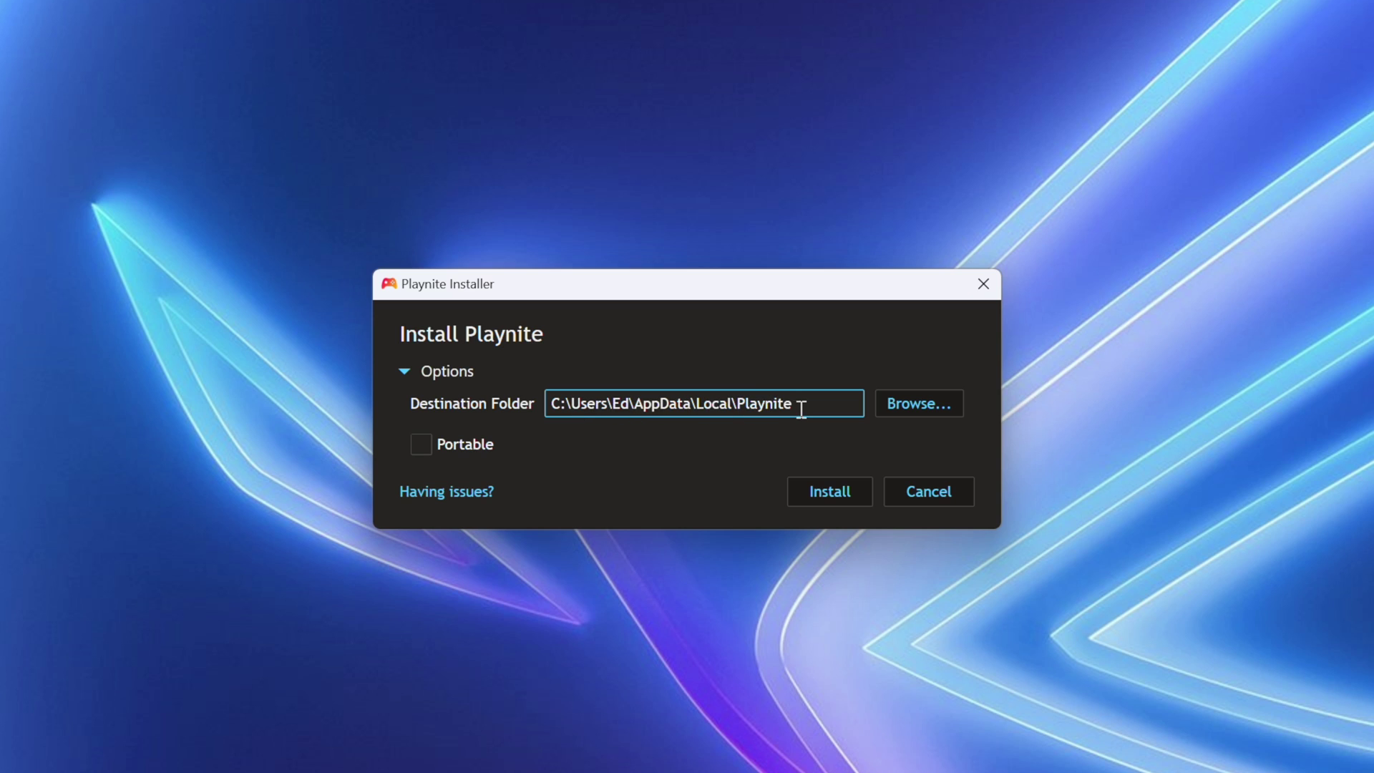
{"action": "left_click", "coordinate": [832, 489]}
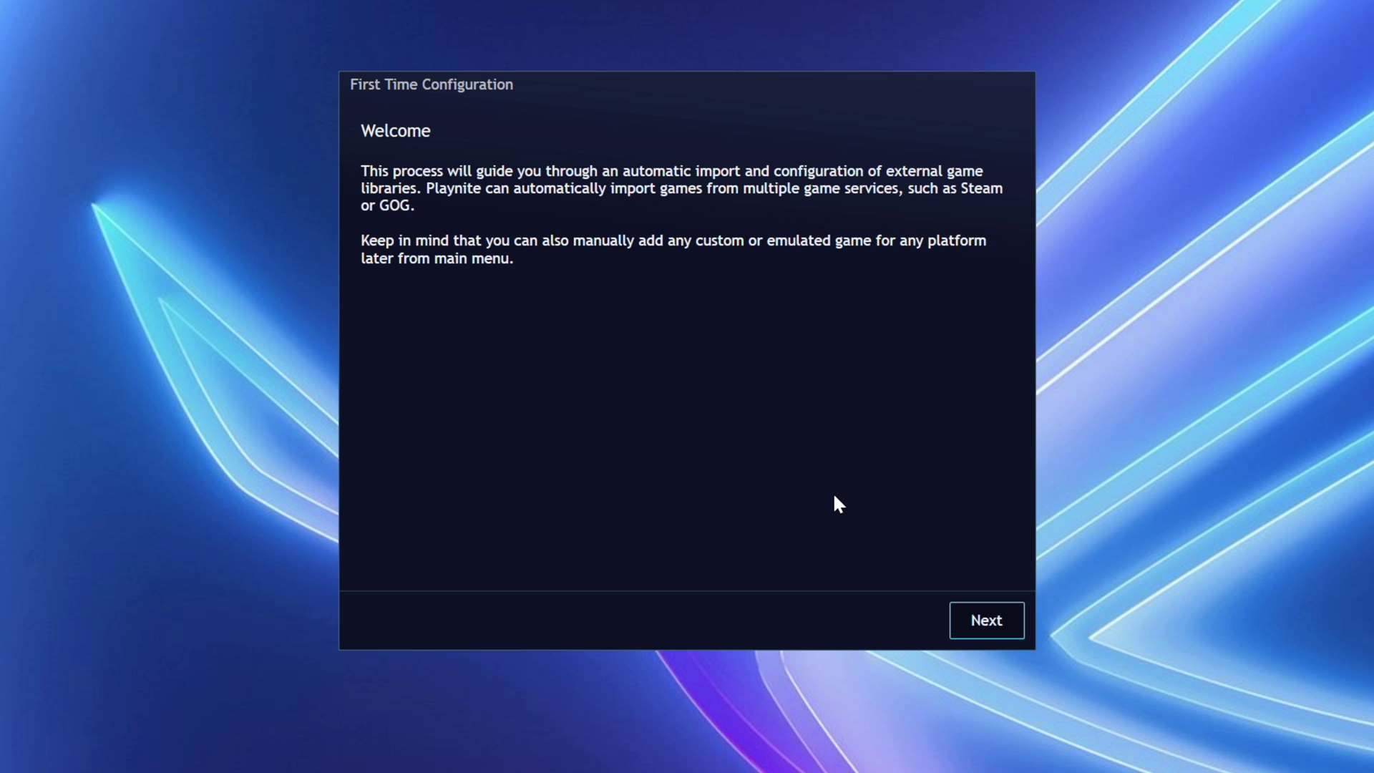
Choose the Epic Games Store, Steam and Battle.net integrations in the setup wizard.
{"action": "left_click", "coordinate": [992, 622]}
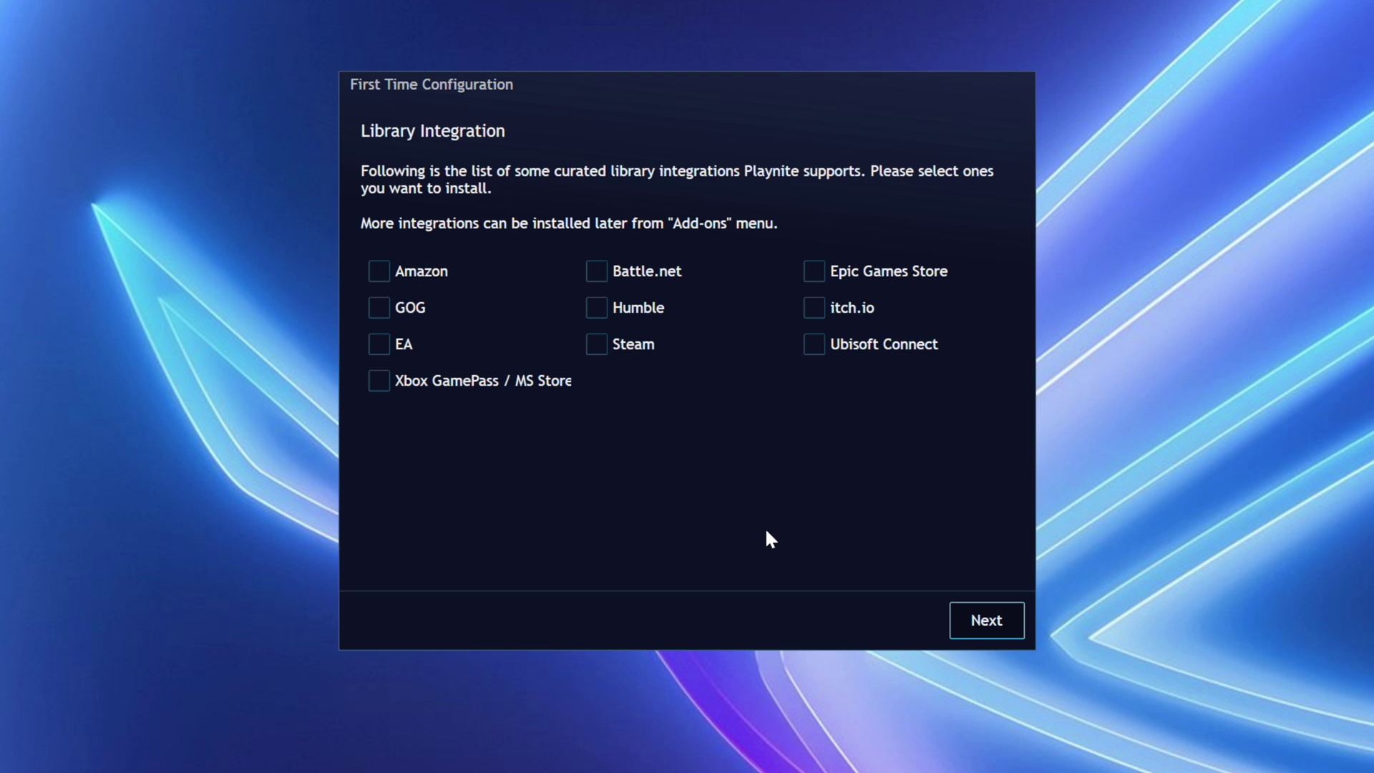
{"action": "left_click", "coordinate": [816, 270]}
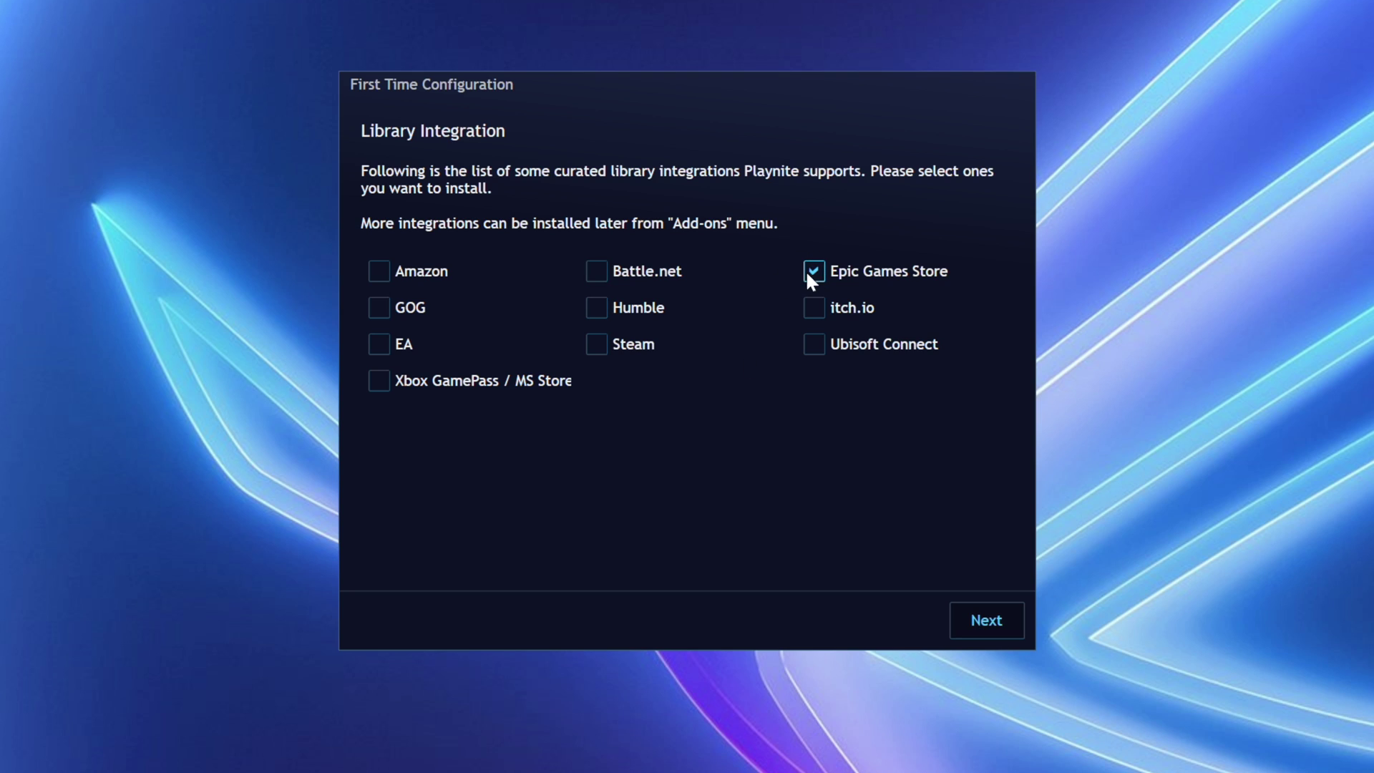
{"action": "left_click", "coordinate": [591, 343]}
{"action": "left_click", "coordinate": [667, 274]}
Accept the default Battle.net, Epic and Steam integration settings and finish setup.
{"action": "left_click", "coordinate": [988, 622]}
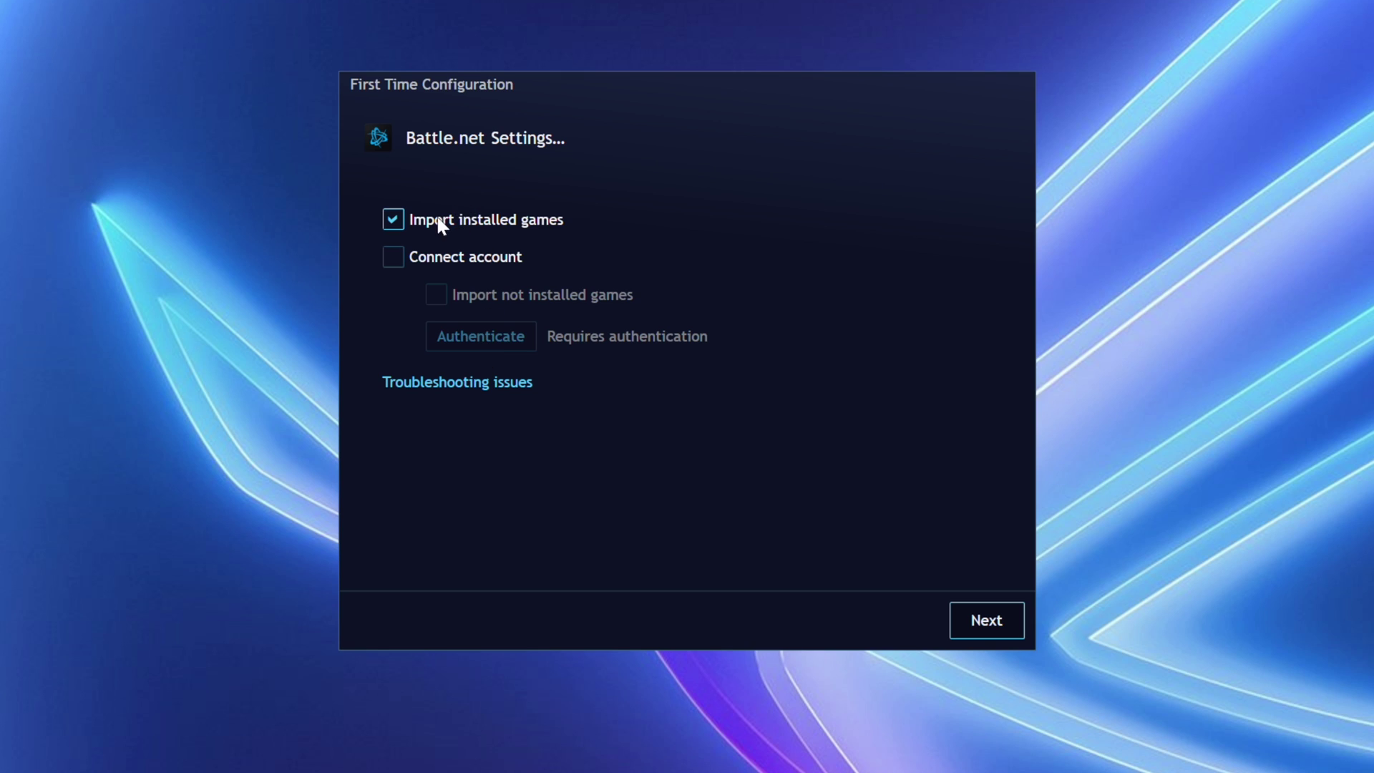
{"action": "left_click", "coordinate": [997, 629]}
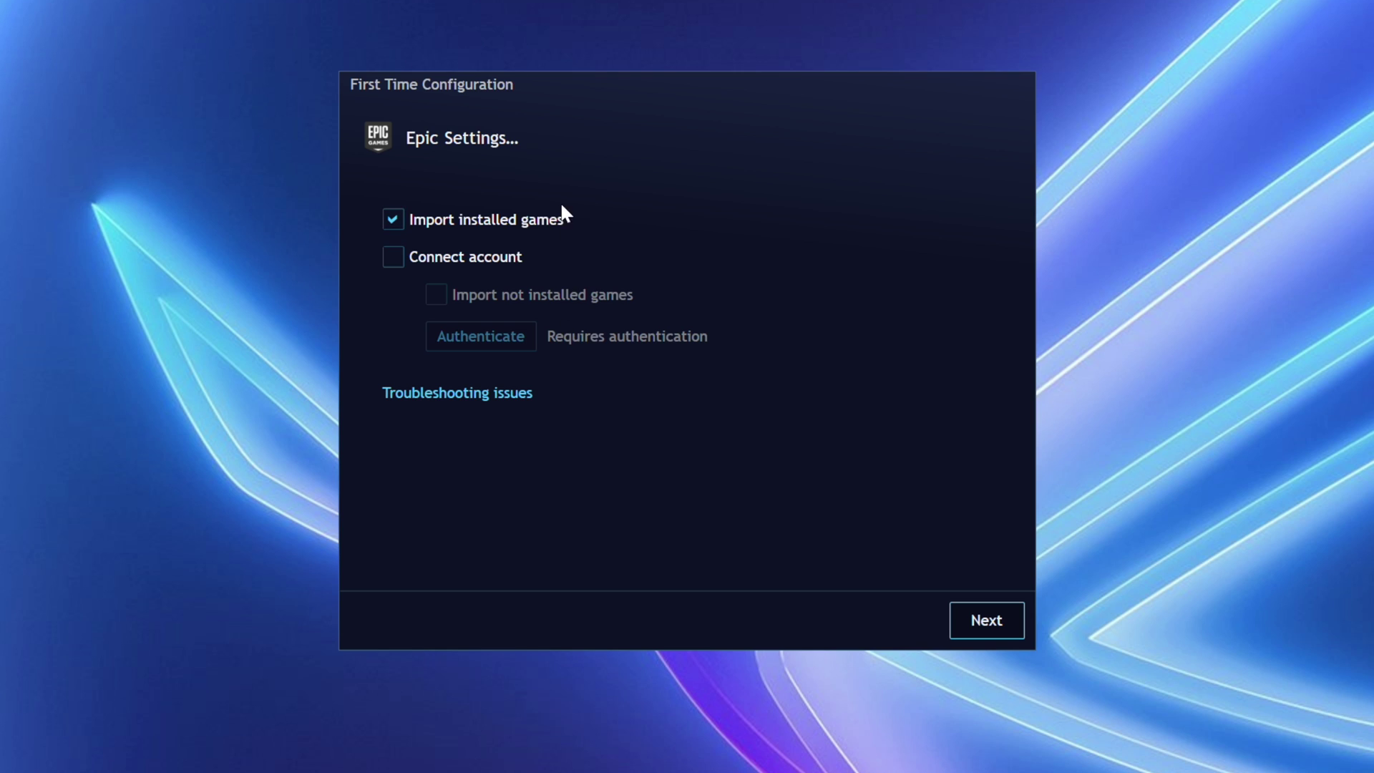
{"action": "left_click", "coordinate": [1002, 619]}
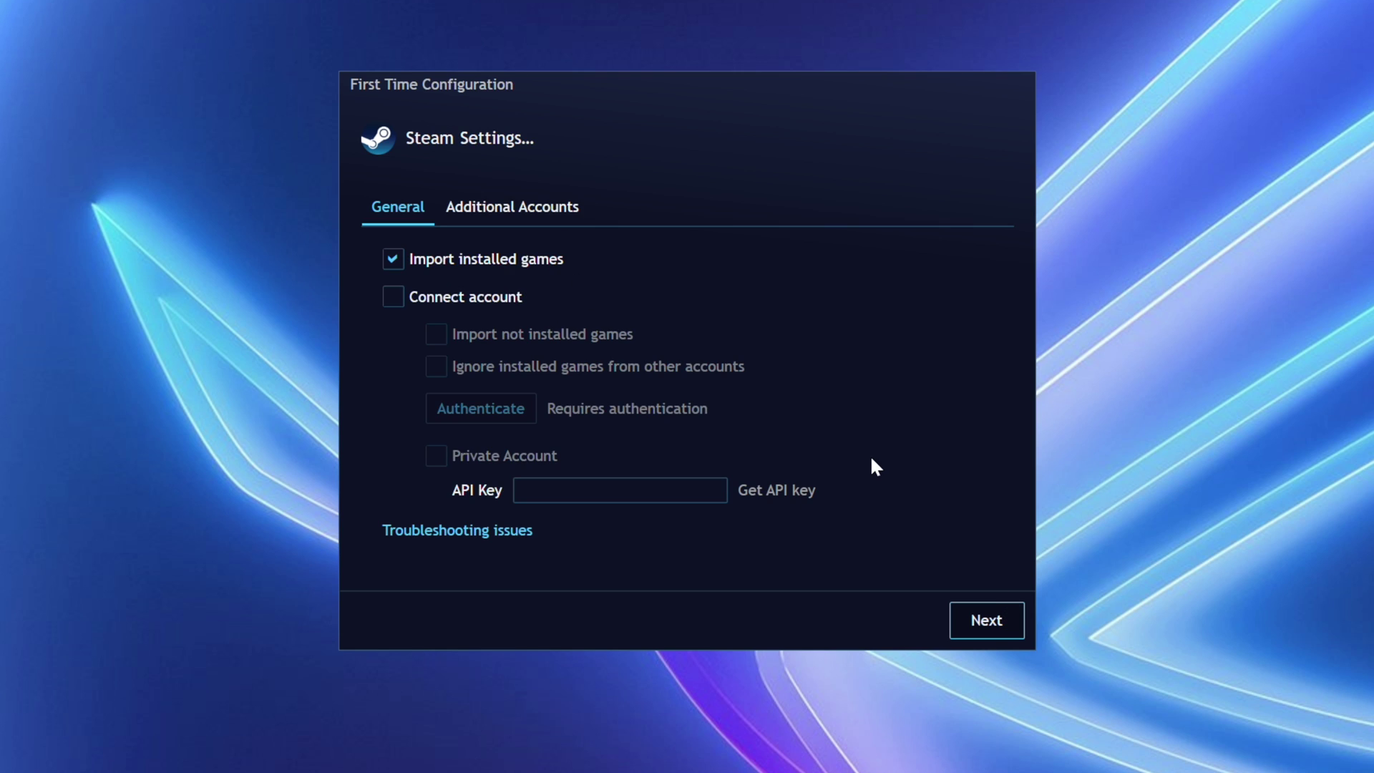
{"action": "left_click", "coordinate": [981, 627]}
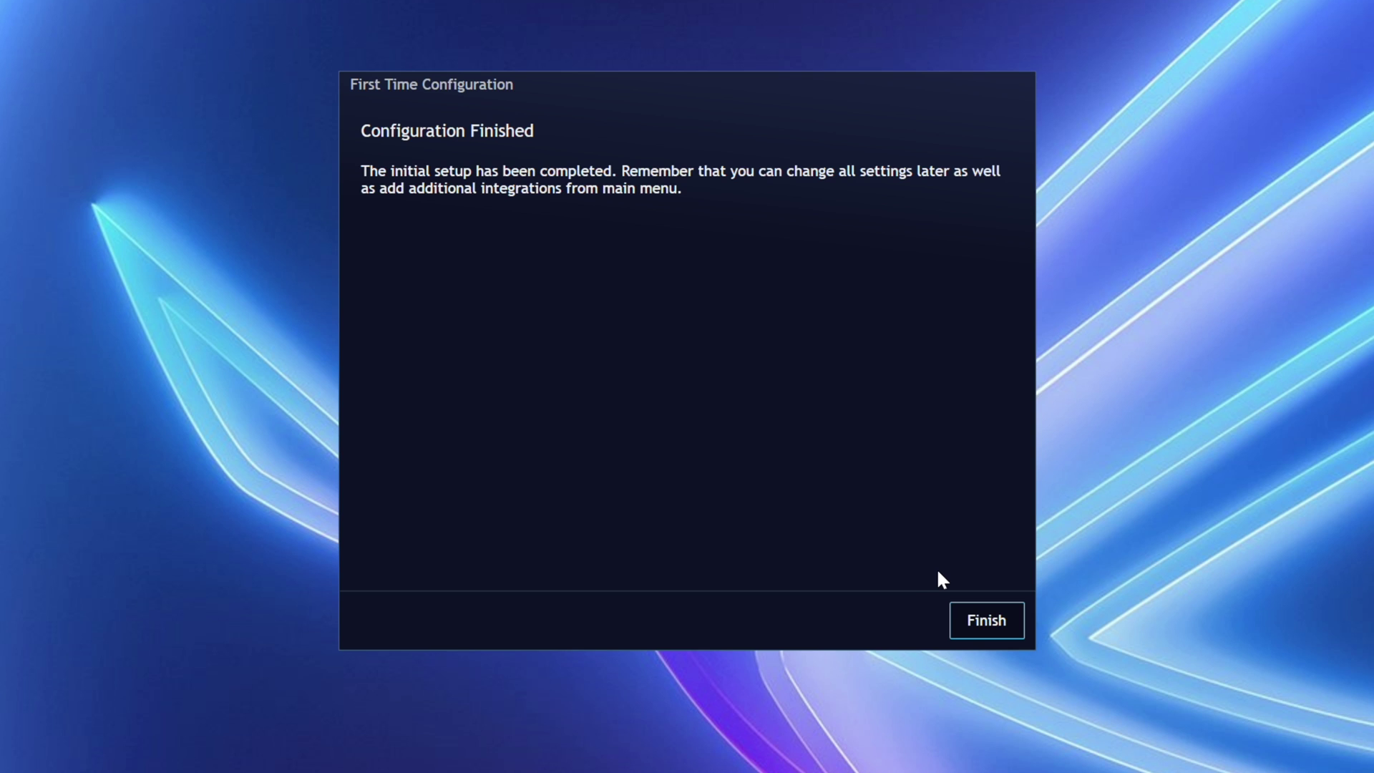
{"action": "left_click", "coordinate": [962, 615]}
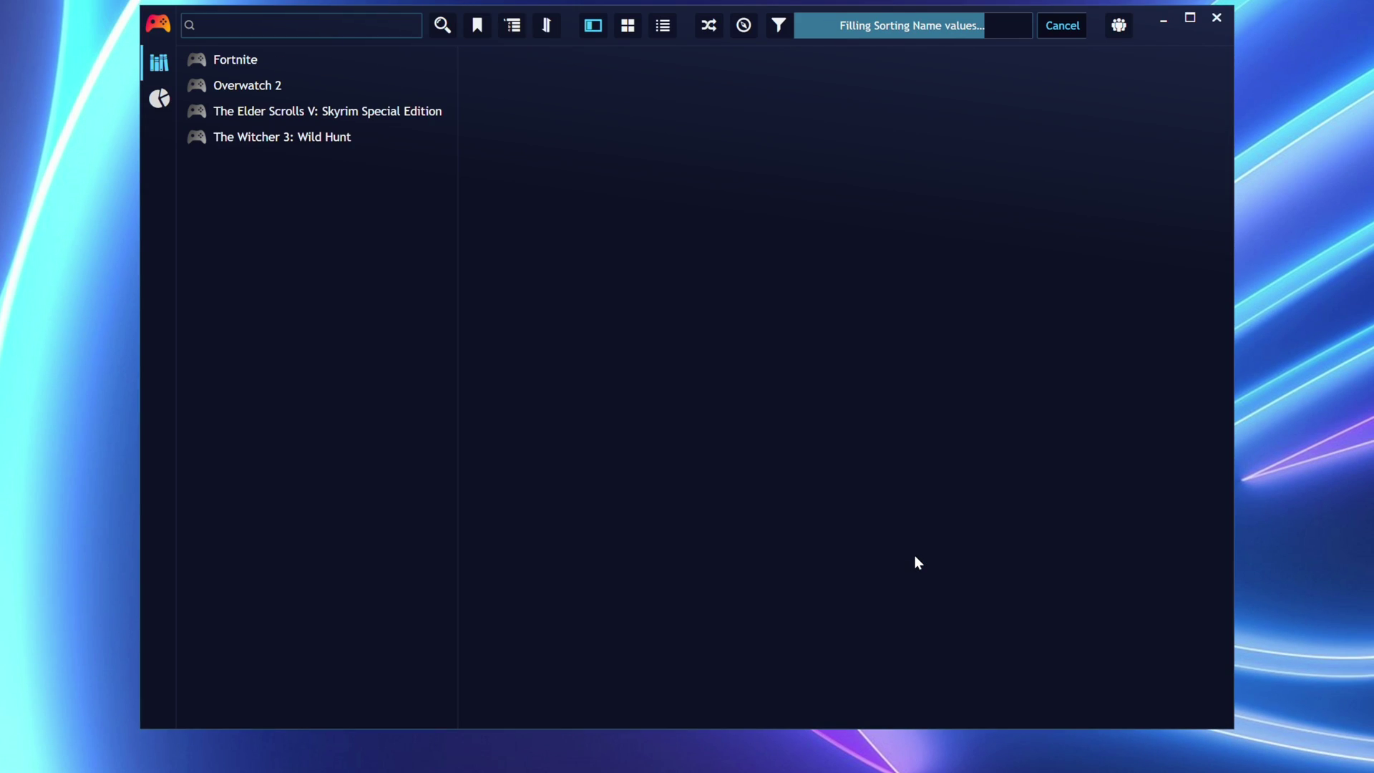
Review the Skyrim, Fortnite, Overwatch 2 and The Witcher 3 entries as their metadata downloads.
{"action": "left_click", "coordinate": [250, 64]}
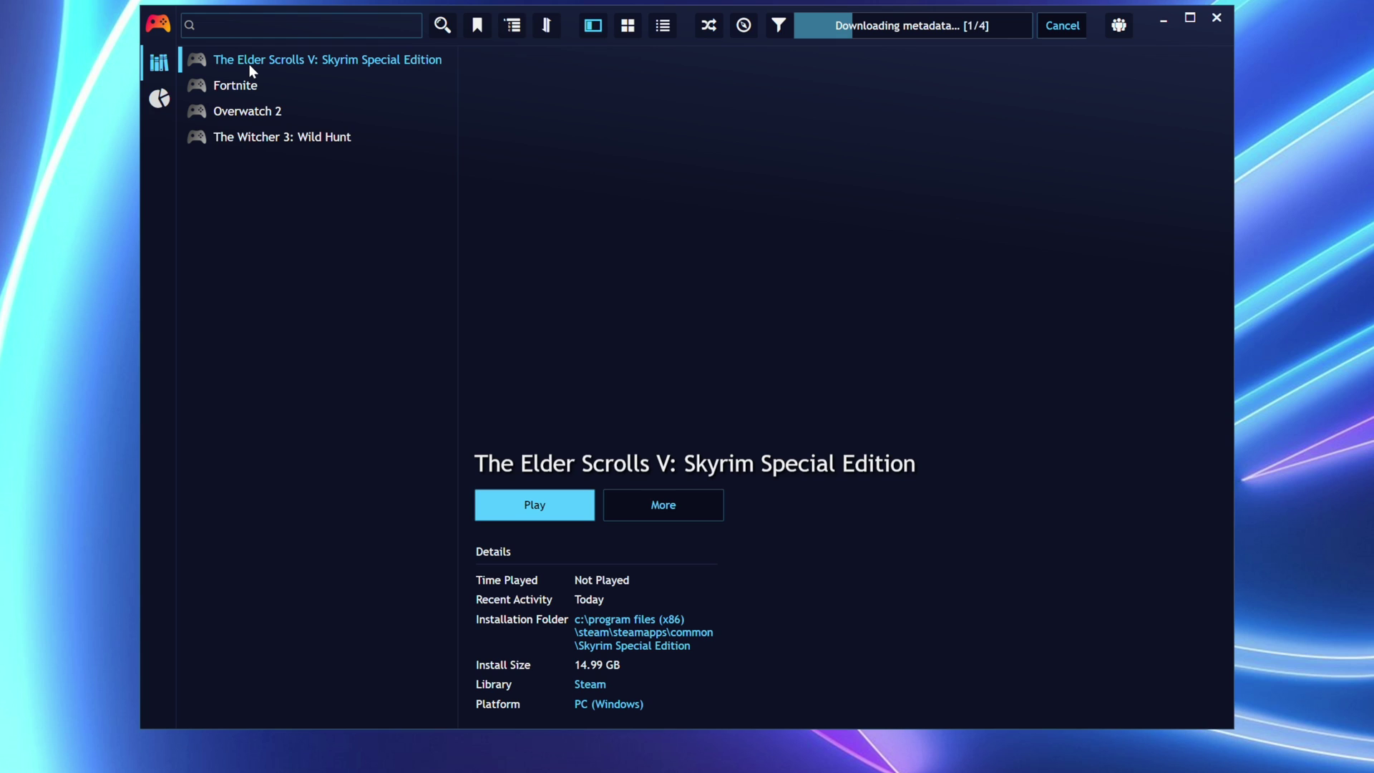
{"action": "left_click", "coordinate": [242, 89]}
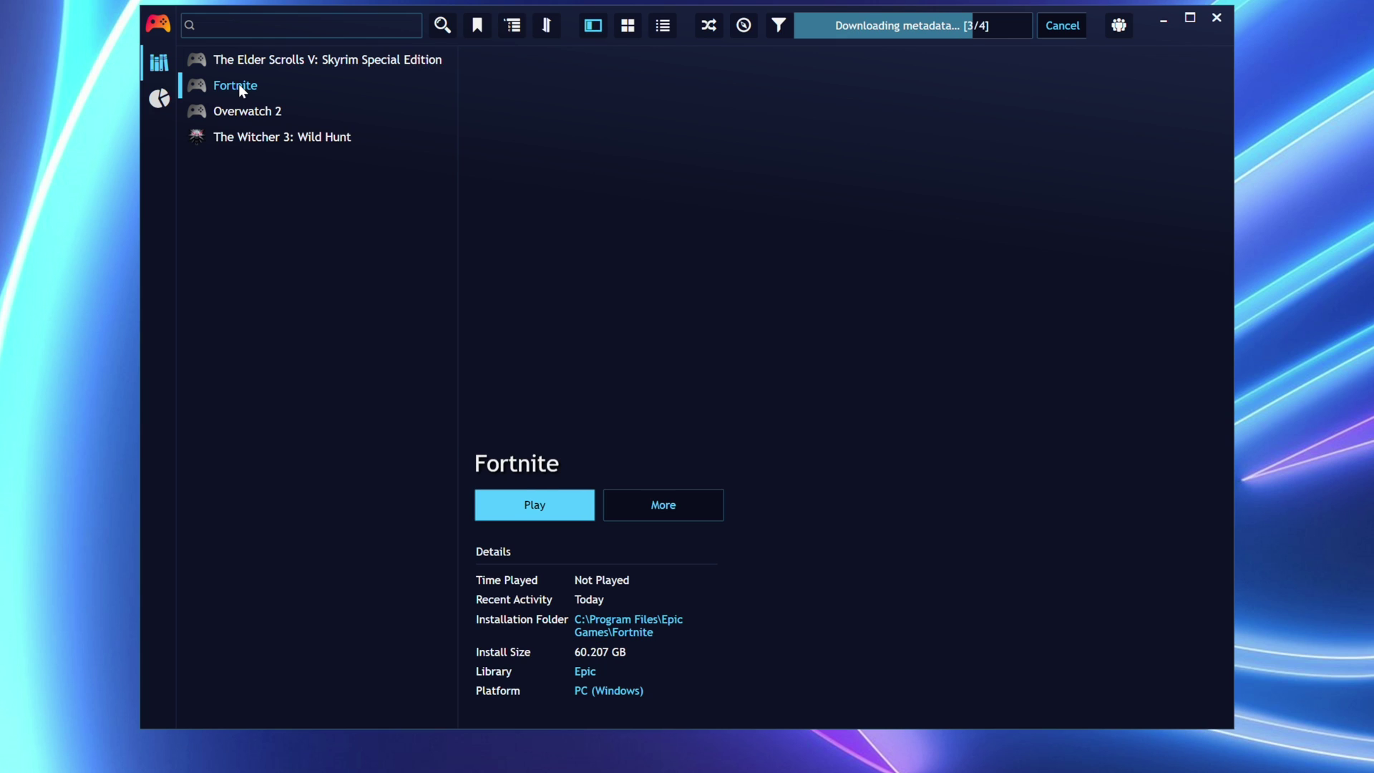
{"action": "left_click", "coordinate": [243, 112]}
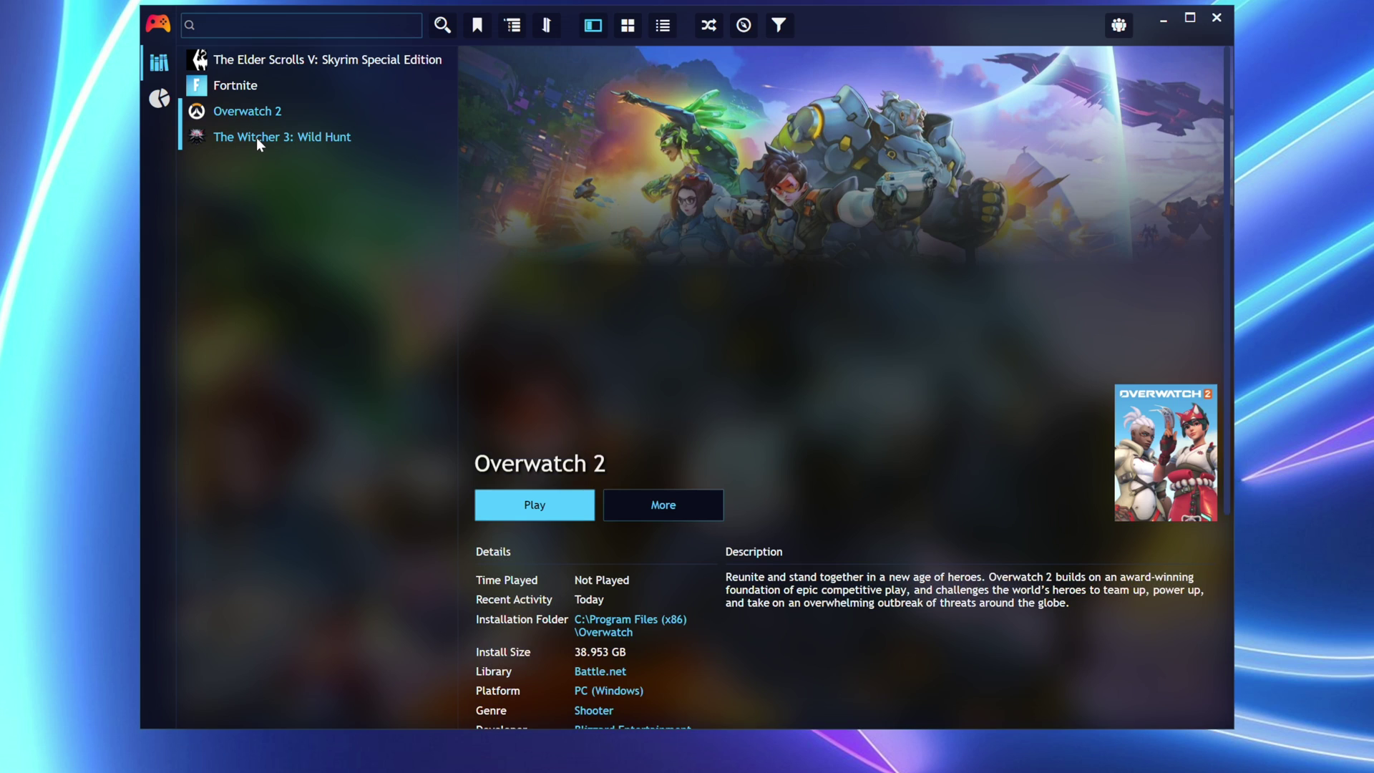
{"action": "left_click", "coordinate": [256, 137]}
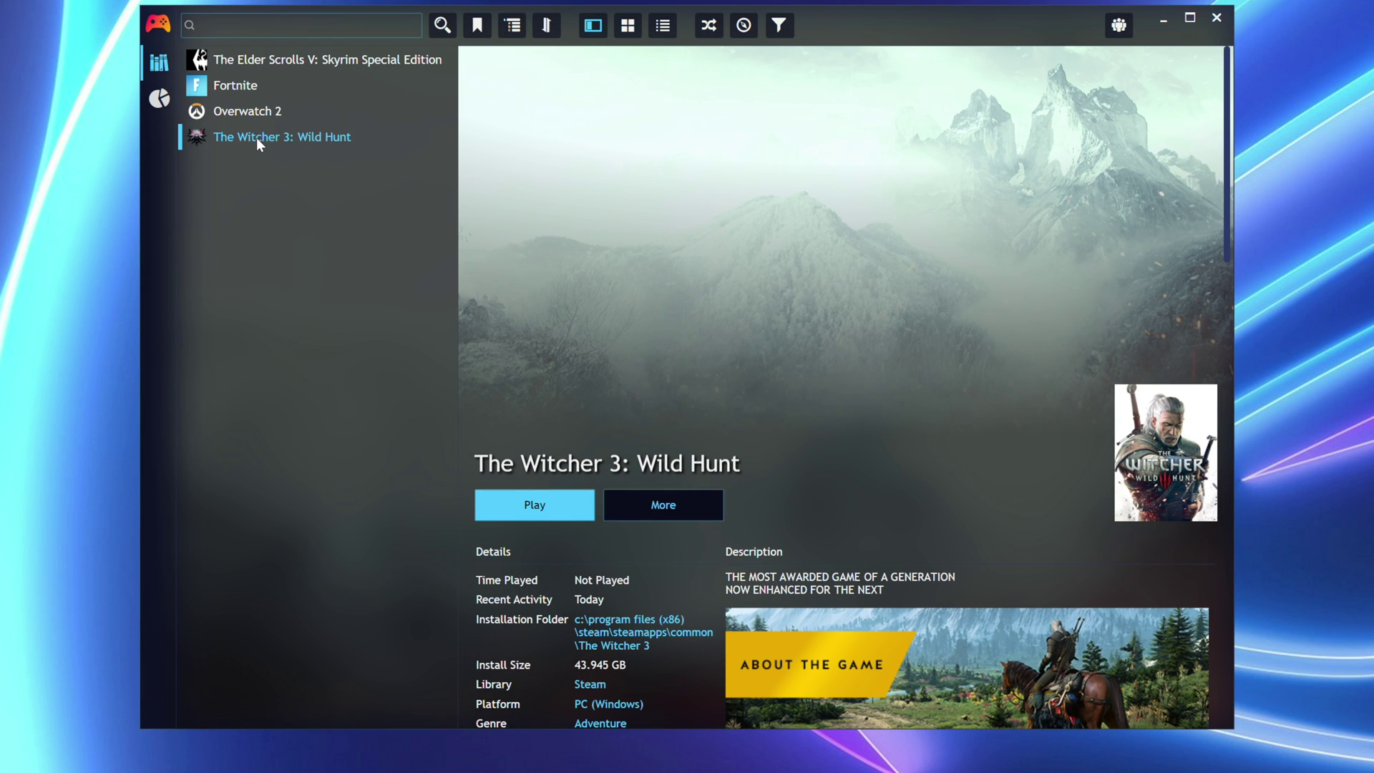
{"action": "left_click", "coordinate": [251, 111]}
{"action": "left_click", "coordinate": [241, 63]}
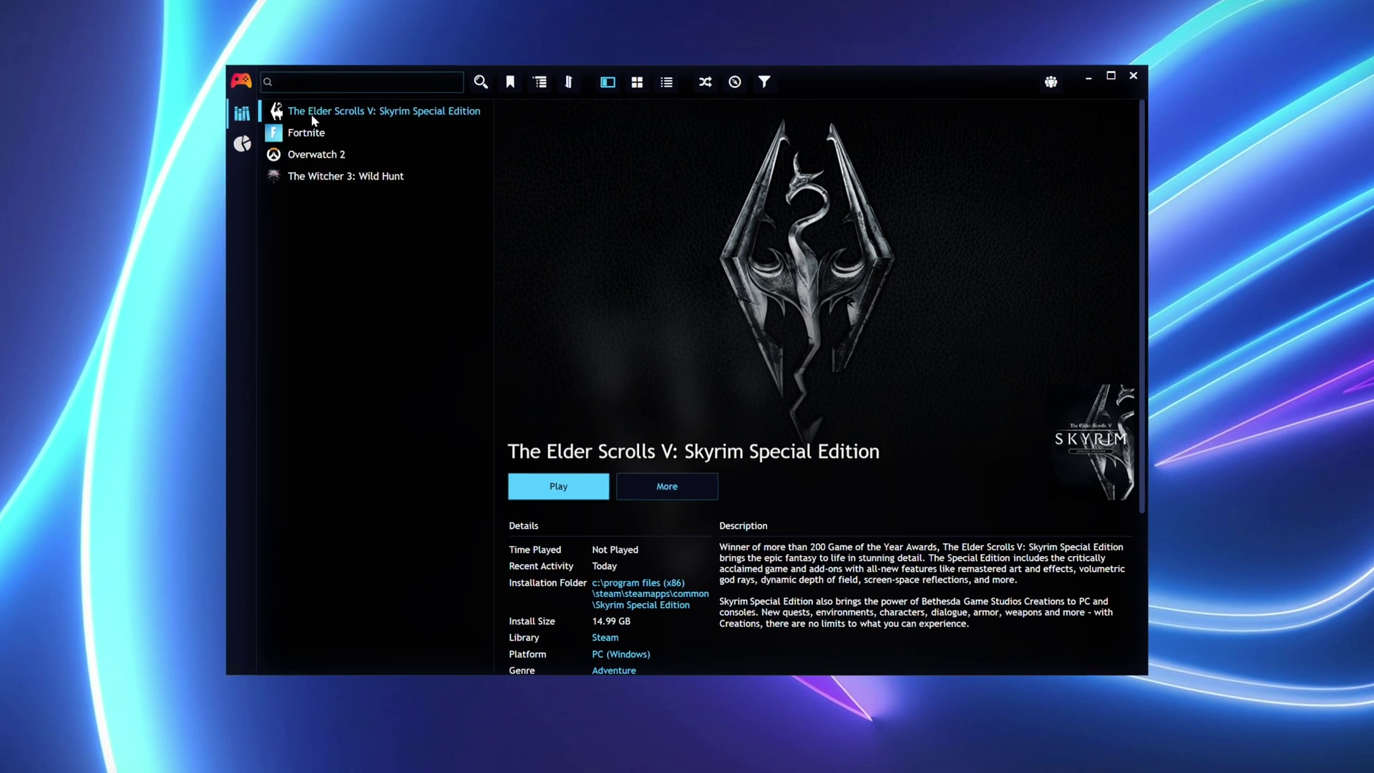
Browse the library add-ons in the add-ons manager, viewing the Battle.net and Epic integrations.
{"action": "left_click", "coordinate": [247, 85]}
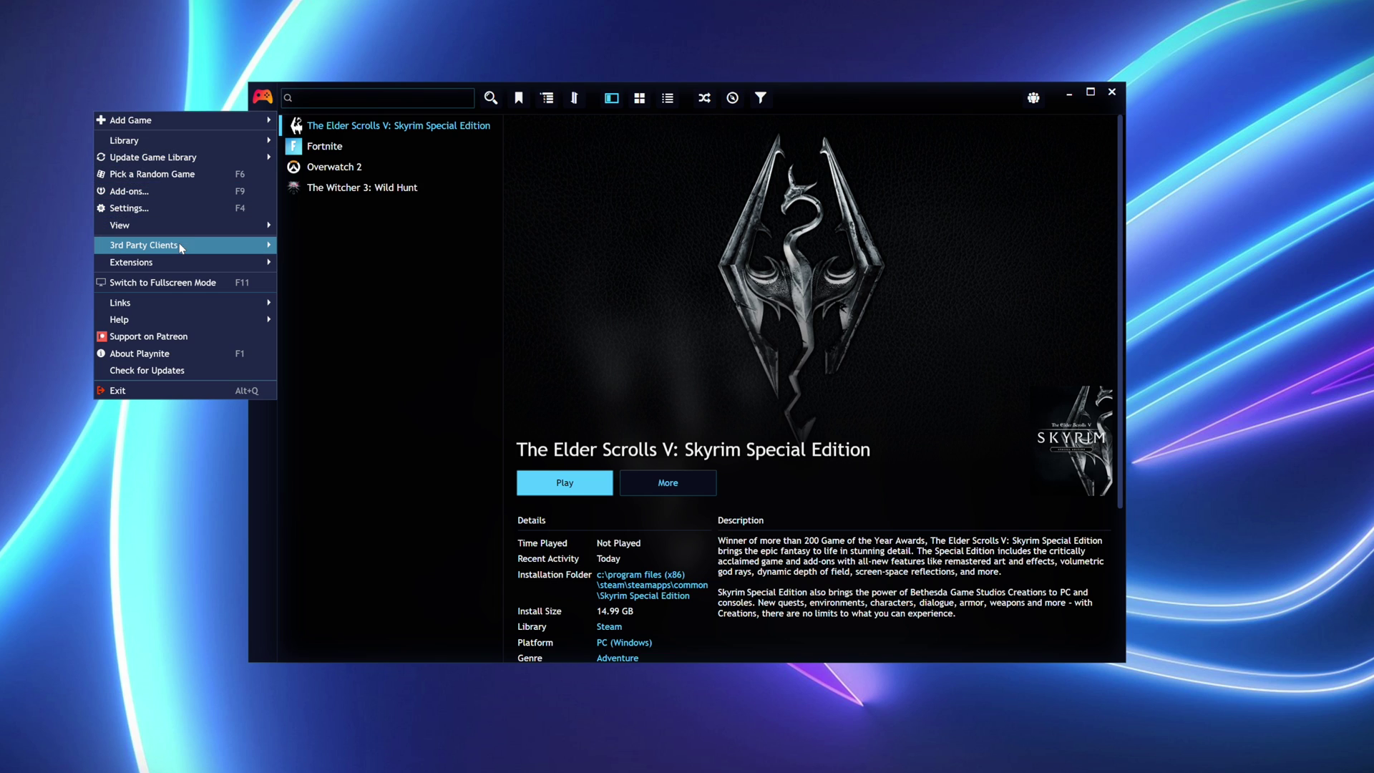
{"action": "mouse_move", "coordinate": [181, 251]}
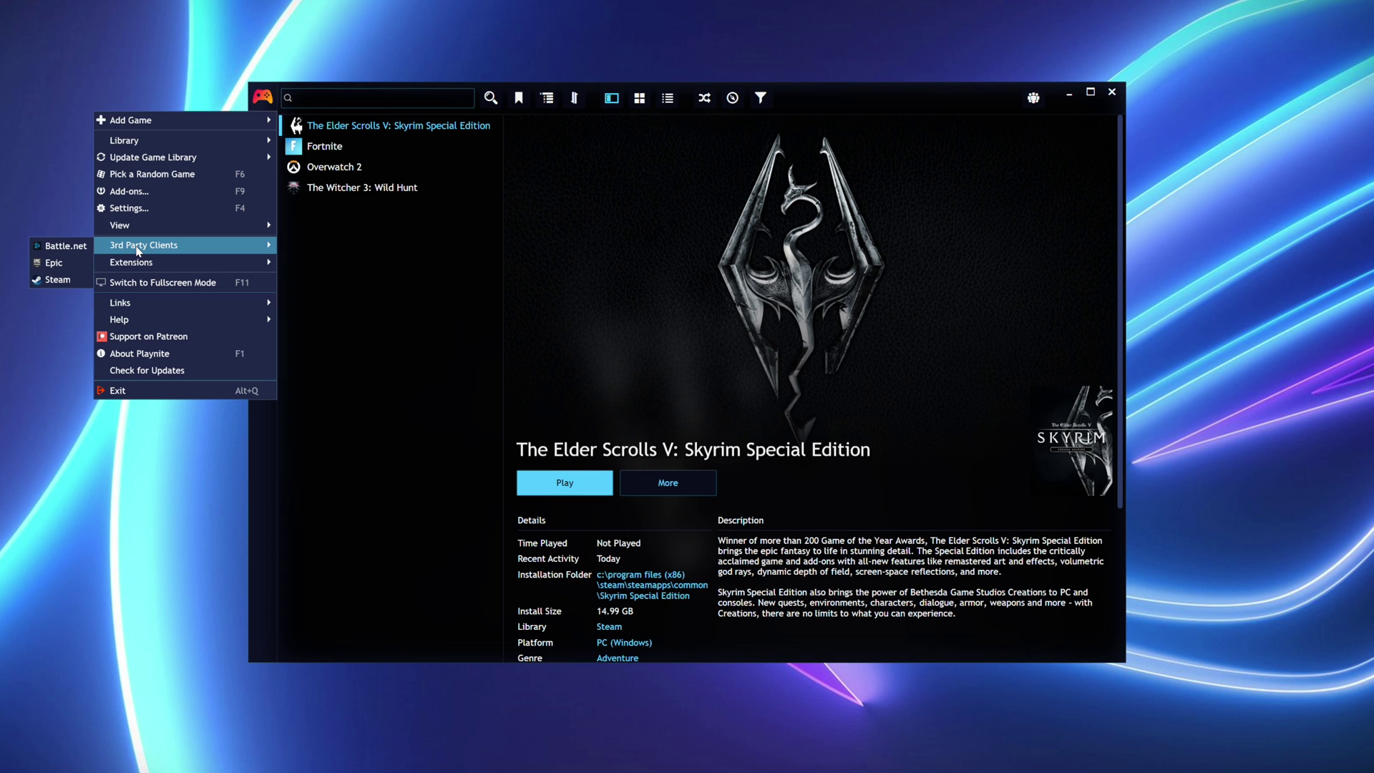
{"action": "left_click", "coordinate": [146, 195]}
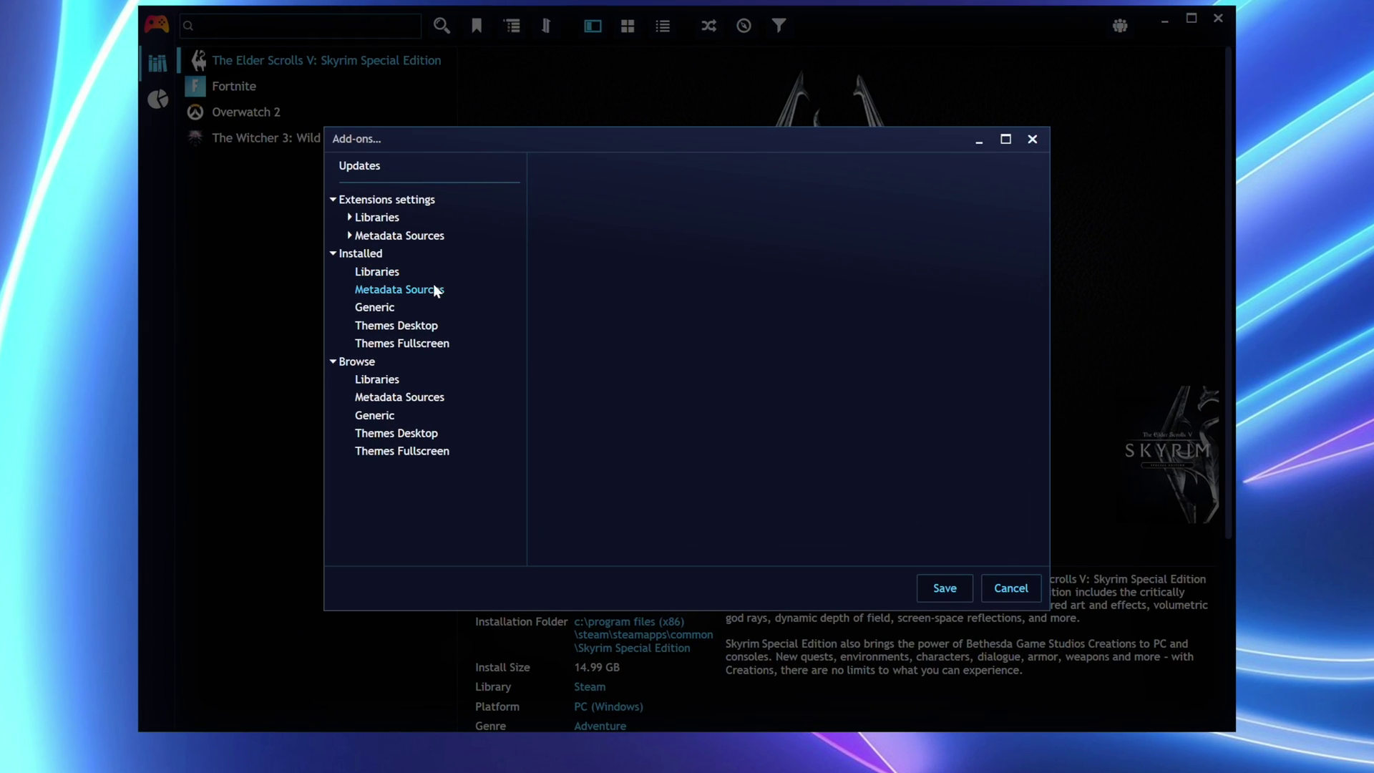
{"action": "left_click", "coordinate": [377, 380]}
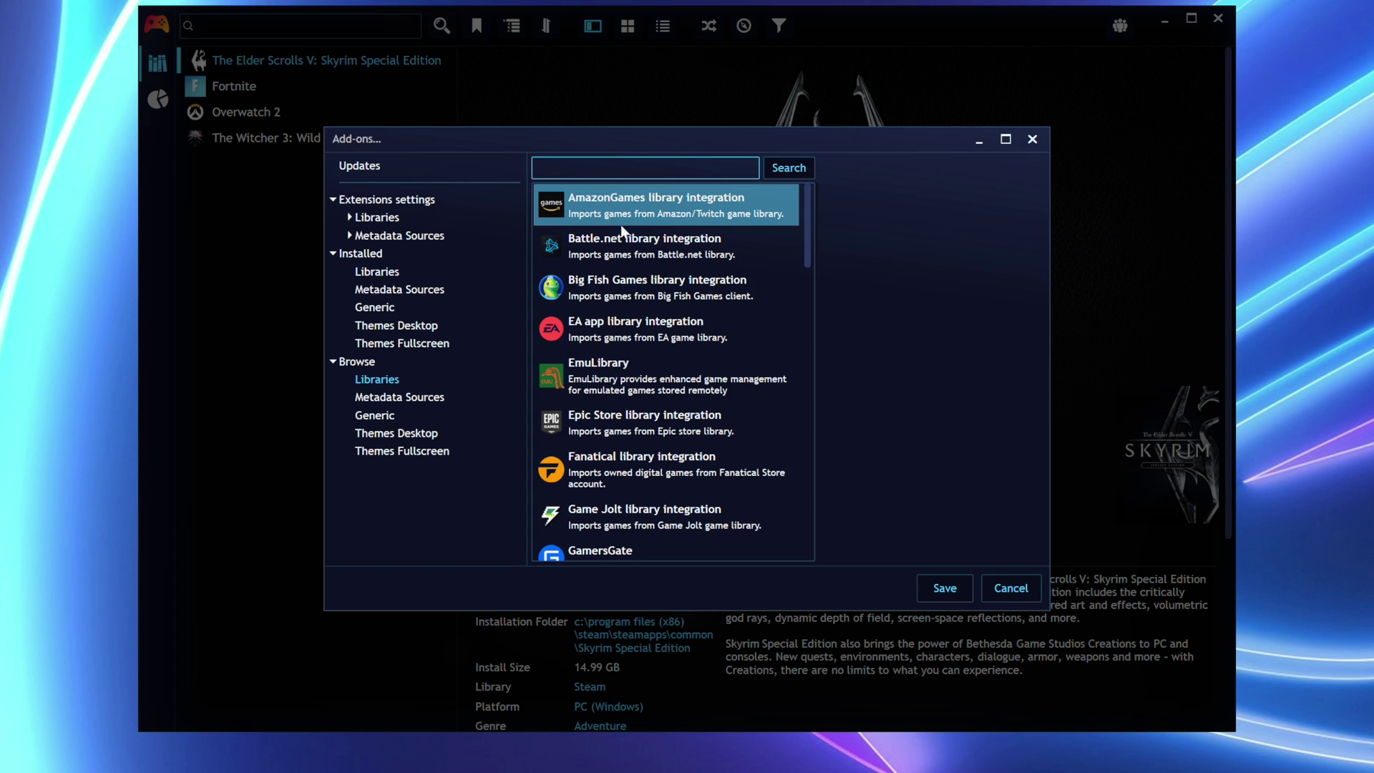
{"action": "left_click", "coordinate": [634, 246]}
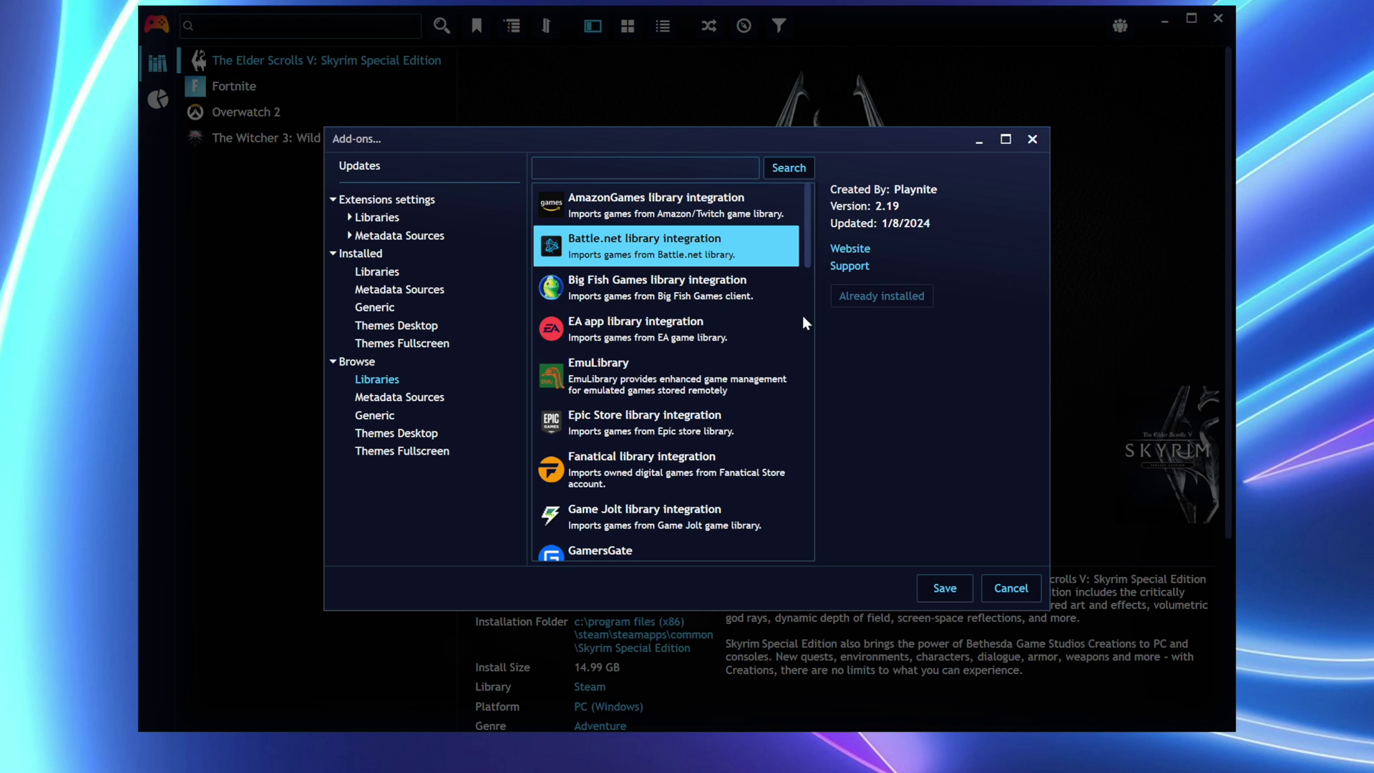
{"action": "left_click", "coordinate": [716, 427]}
Find the GOG library integration with 'gog', install it, save, and restart Playnite.
{"action": "left_click", "coordinate": [607, 165]}
{"action": "type", "text": "g"}
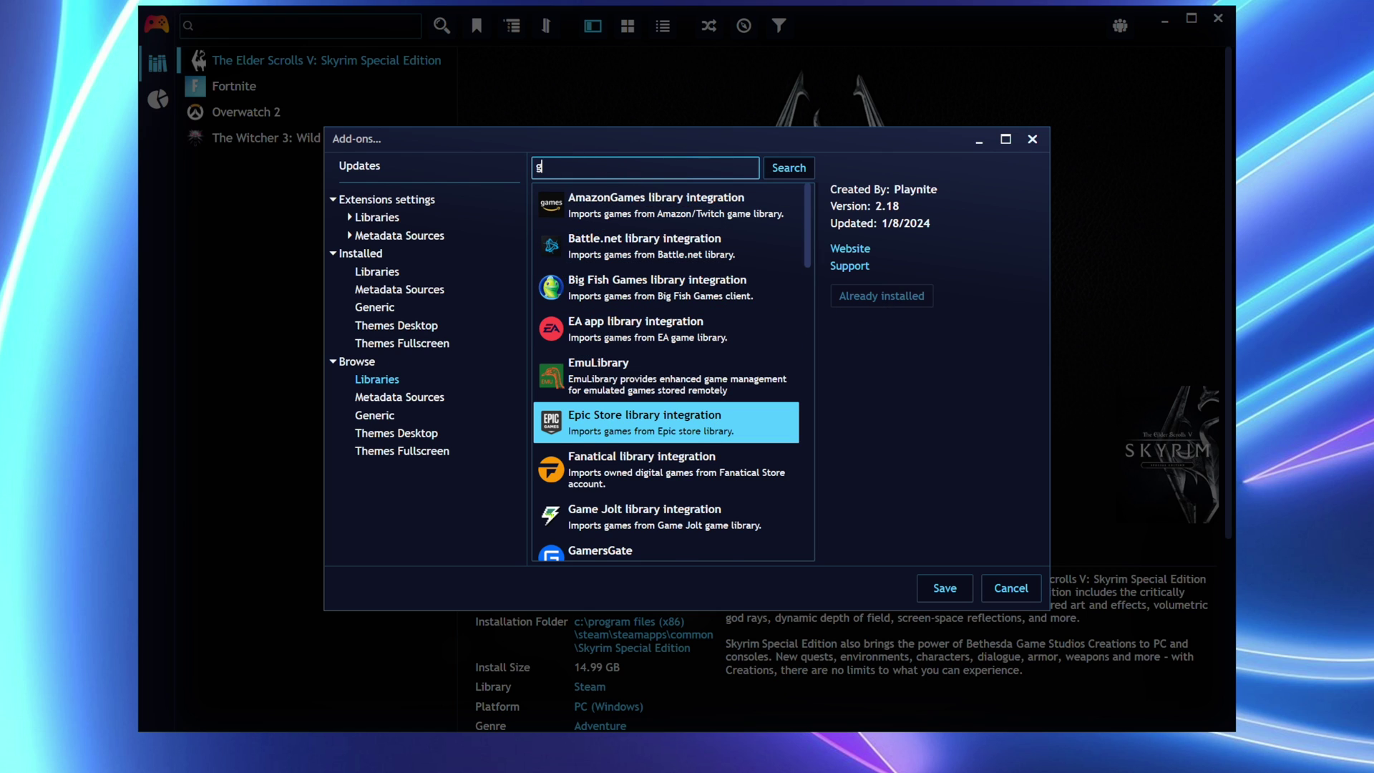
{"action": "type", "text": "og"}
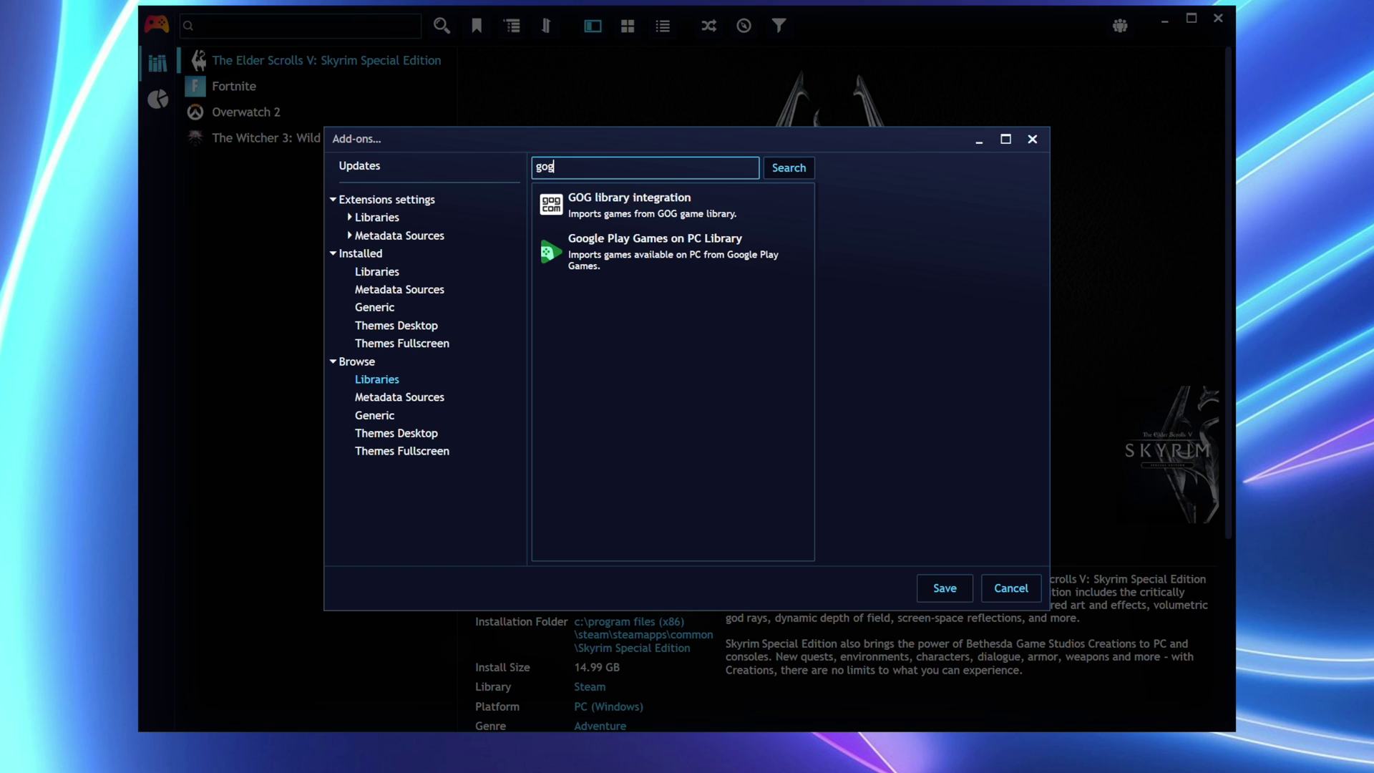
{"action": "left_click", "coordinate": [600, 192]}
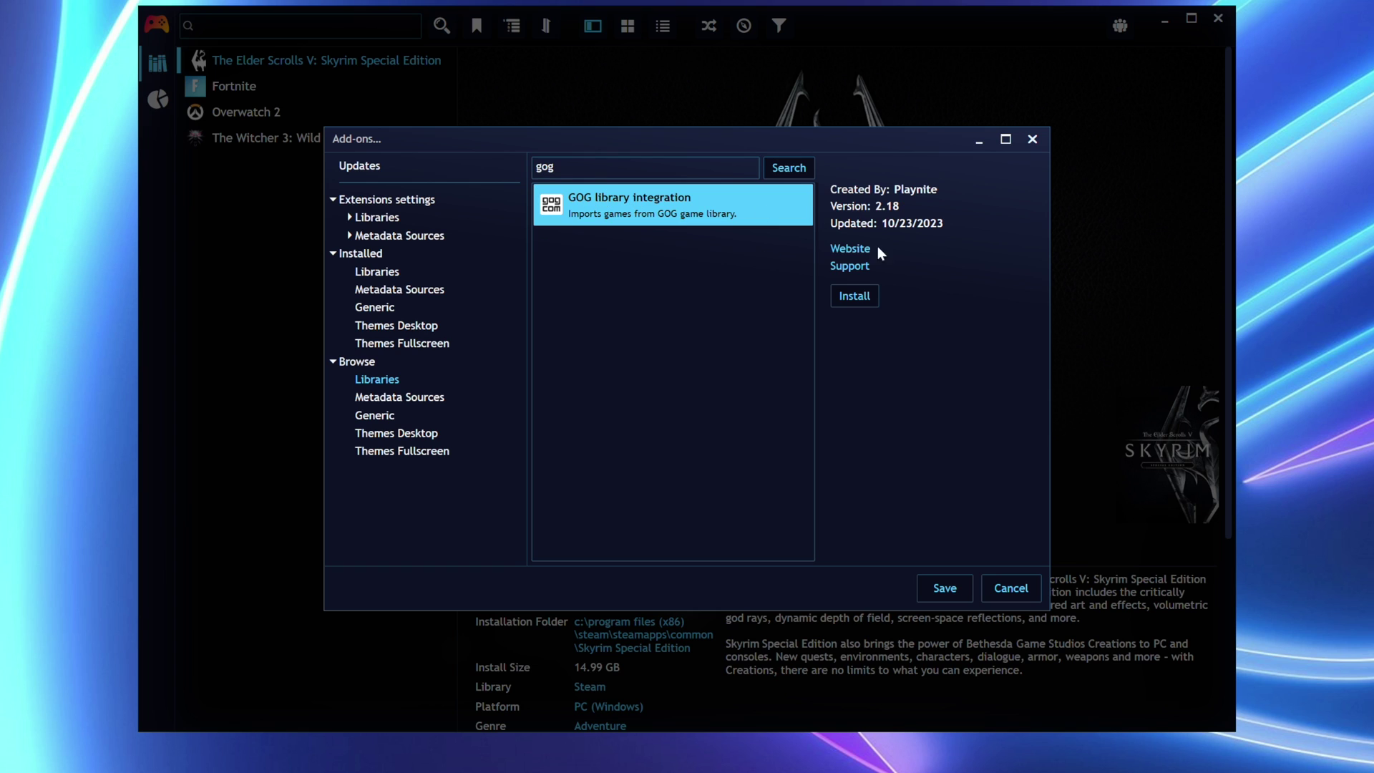
{"action": "left_click", "coordinate": [859, 296]}
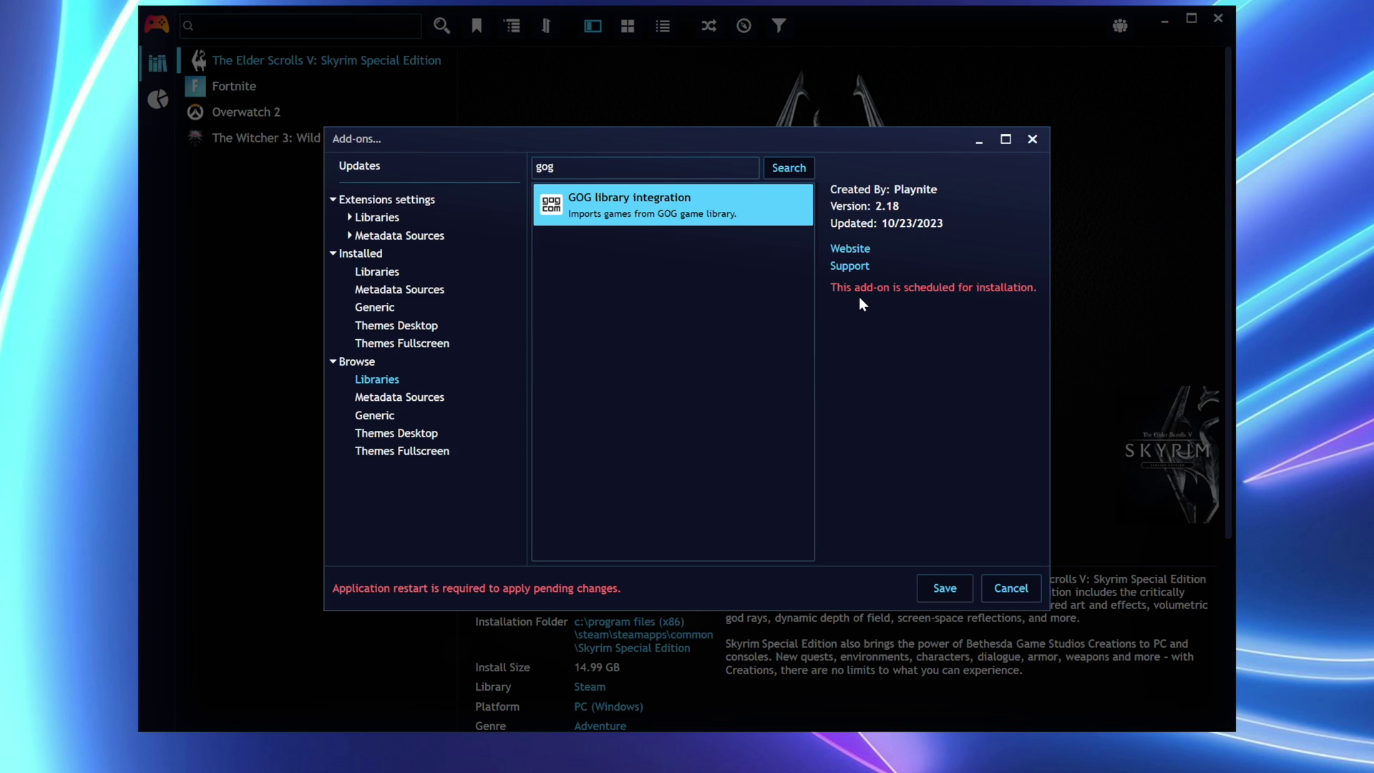
{"action": "left_click", "coordinate": [959, 588]}
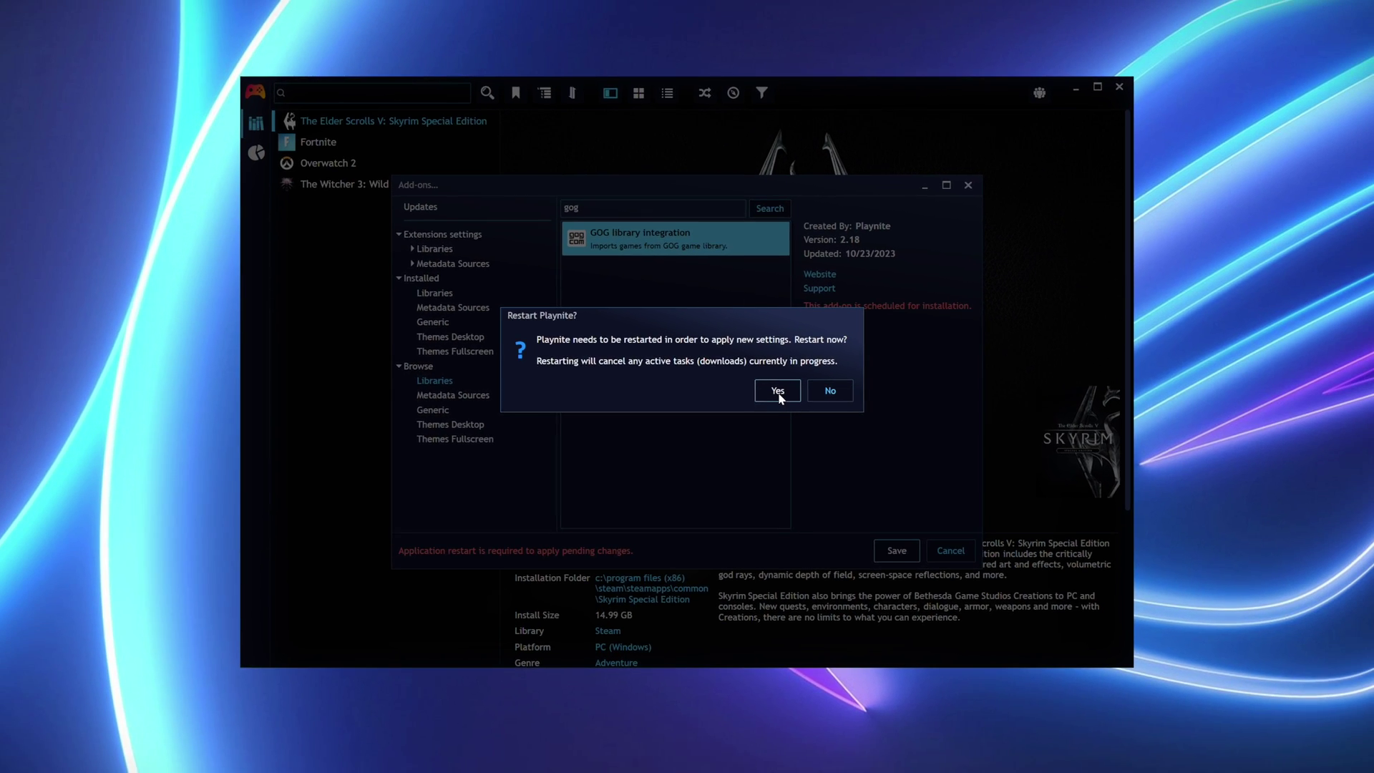
{"action": "left_click", "coordinate": [800, 394]}
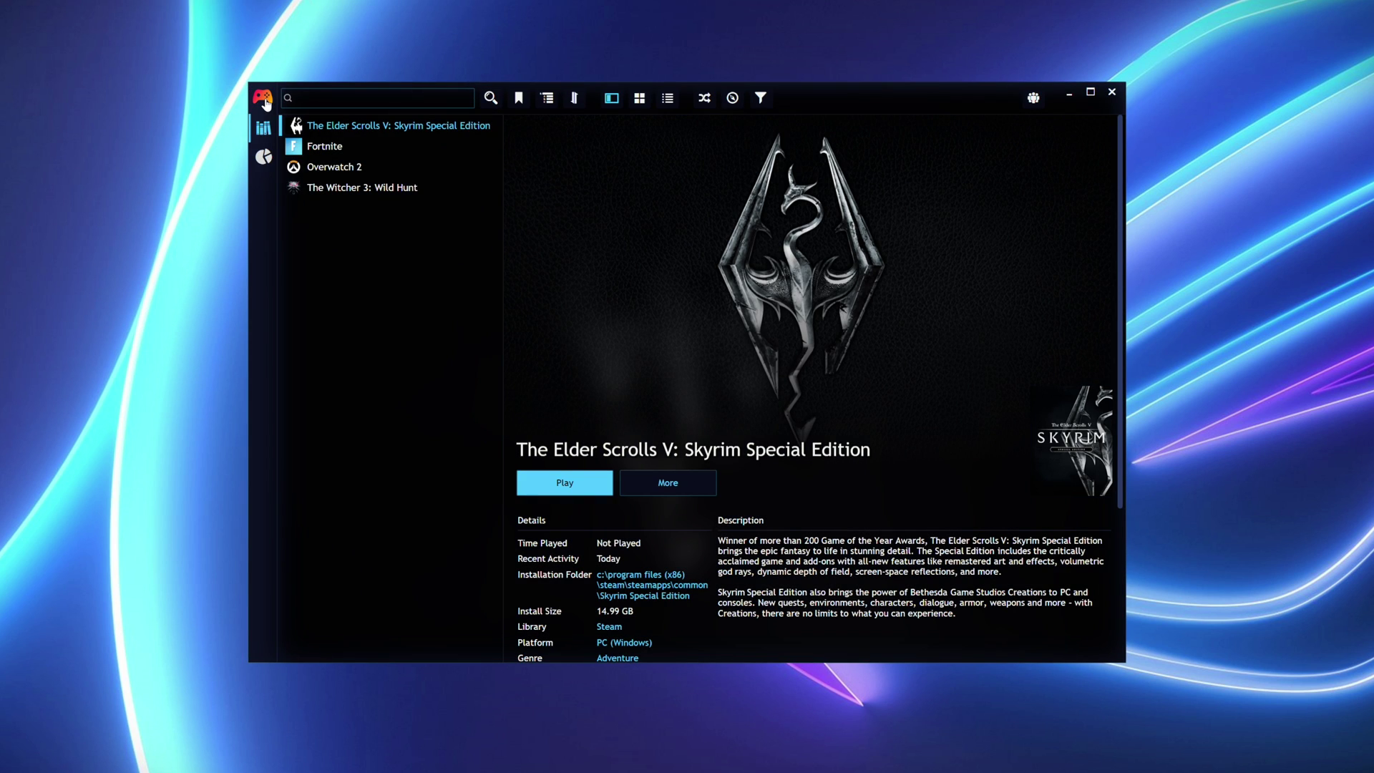
Update all game libraries to import Furi Demake - The Chain and view its details.
{"action": "left_click", "coordinate": [264, 101]}
{"action": "mouse_move", "coordinate": [171, 251]}
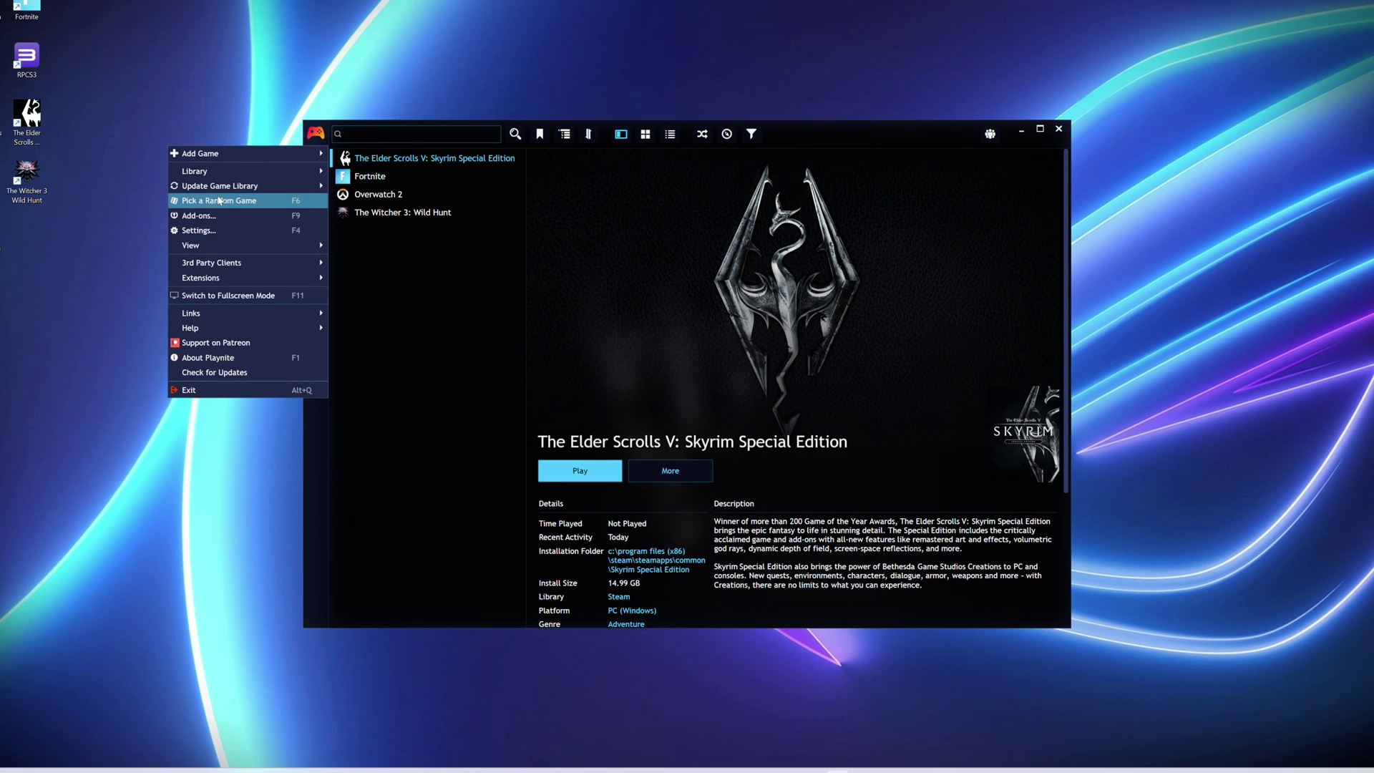
{"action": "mouse_move", "coordinate": [219, 191]}
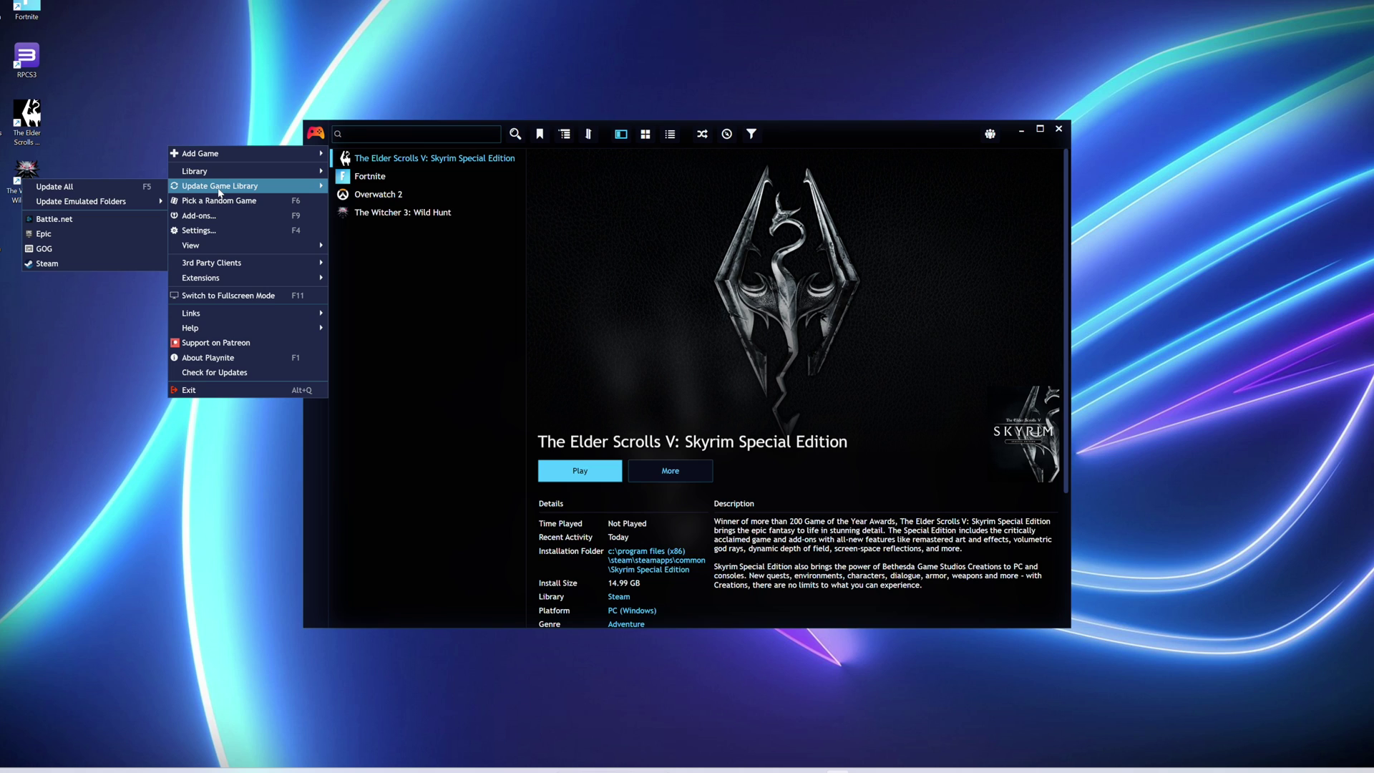
{"action": "left_click", "coordinate": [111, 188]}
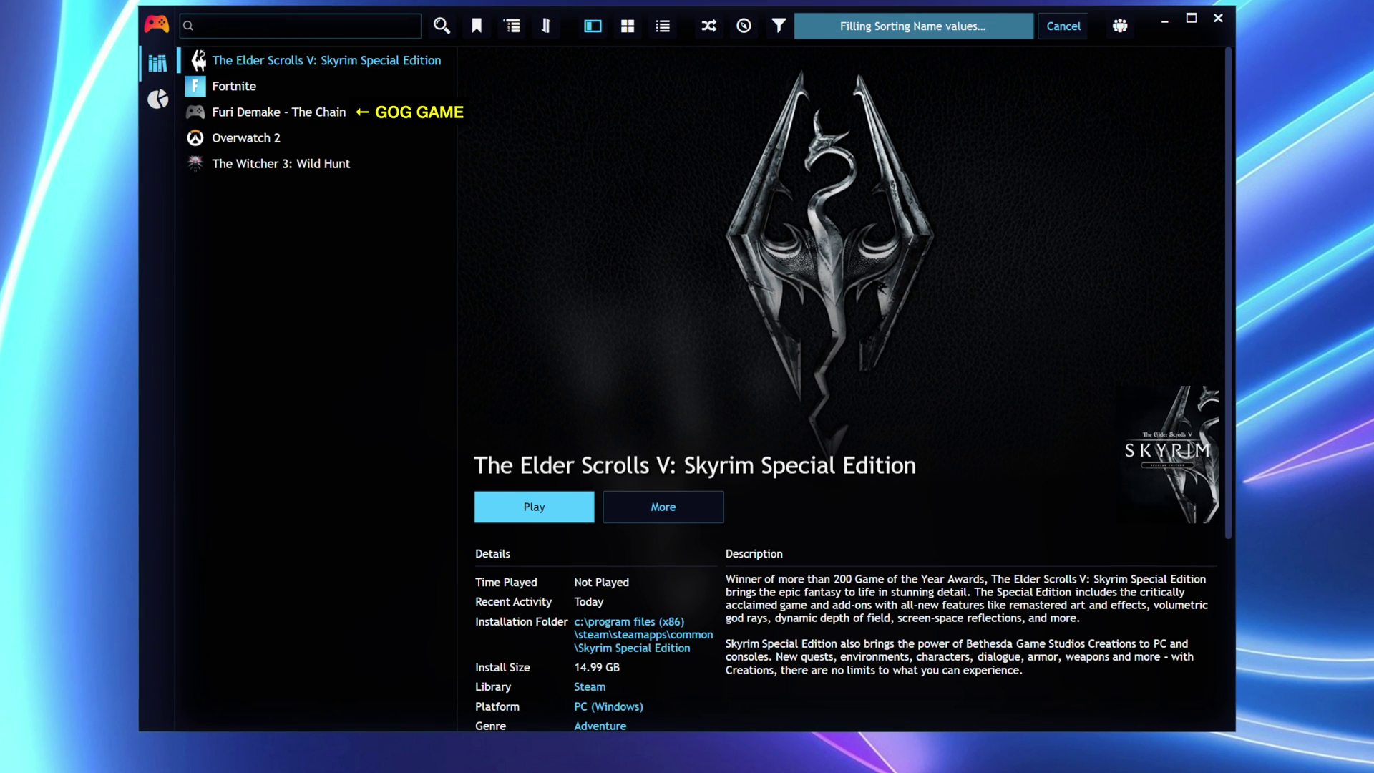
{"action": "left_click", "coordinate": [238, 112]}
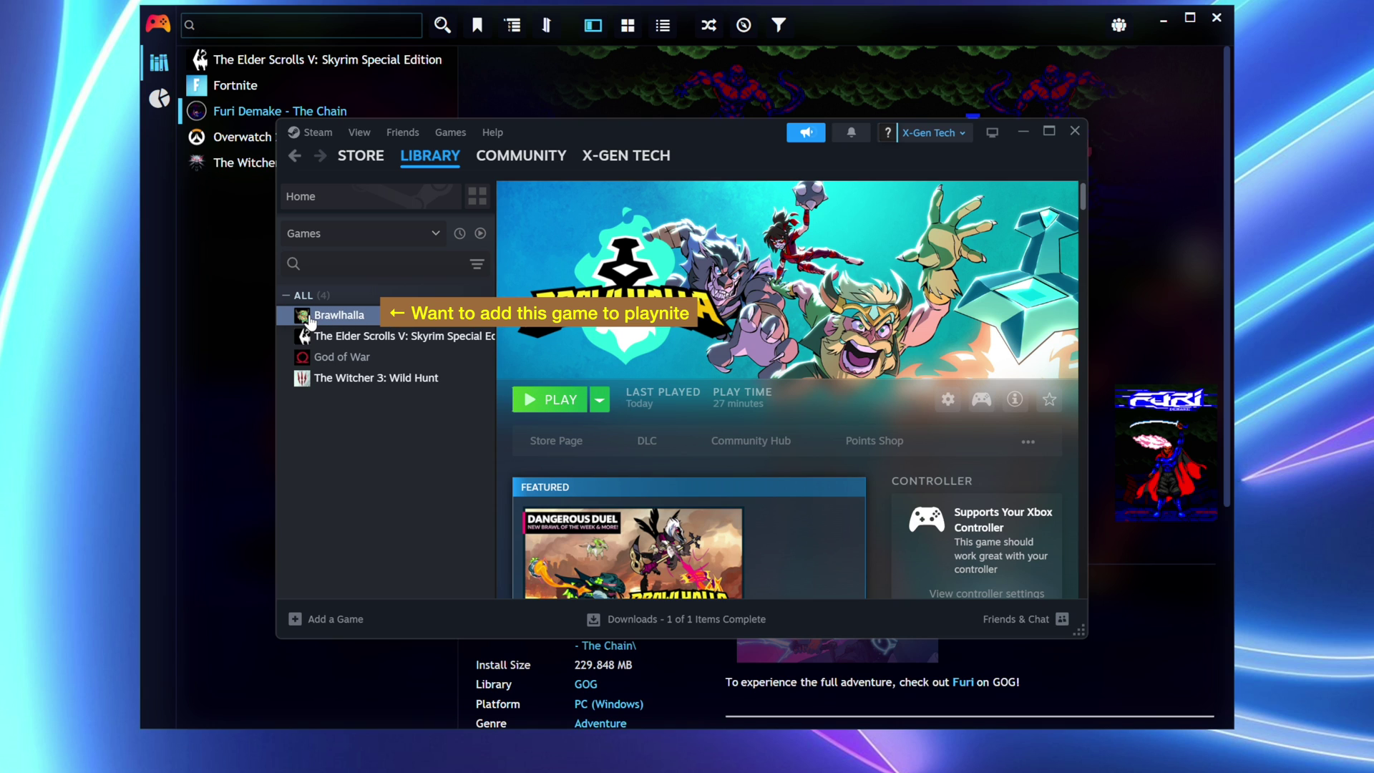
Minimize Steam, update only the Steam library to import Brawlhalla, and view its details.
{"action": "left_click", "coordinate": [1024, 133]}
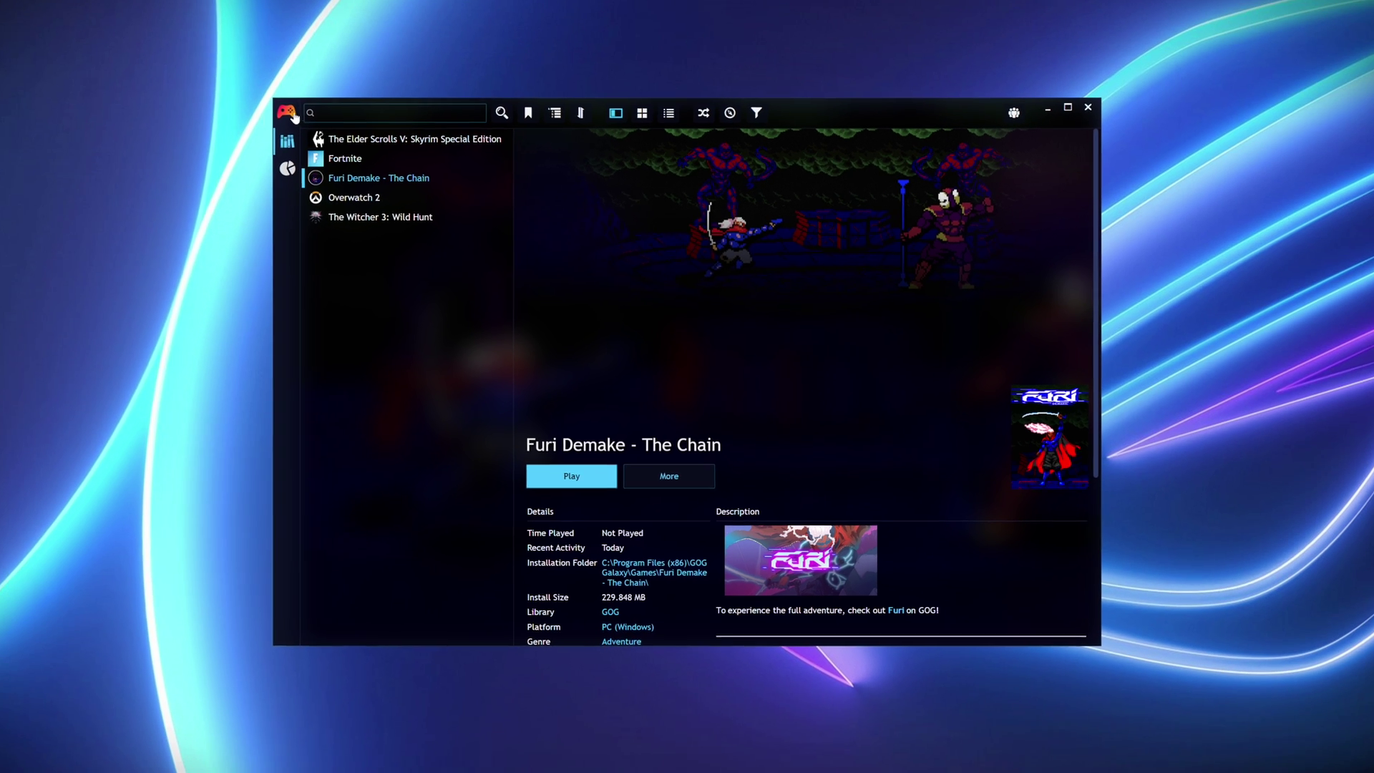
{"action": "left_click", "coordinate": [158, 23]}
{"action": "mouse_move", "coordinate": [89, 100]}
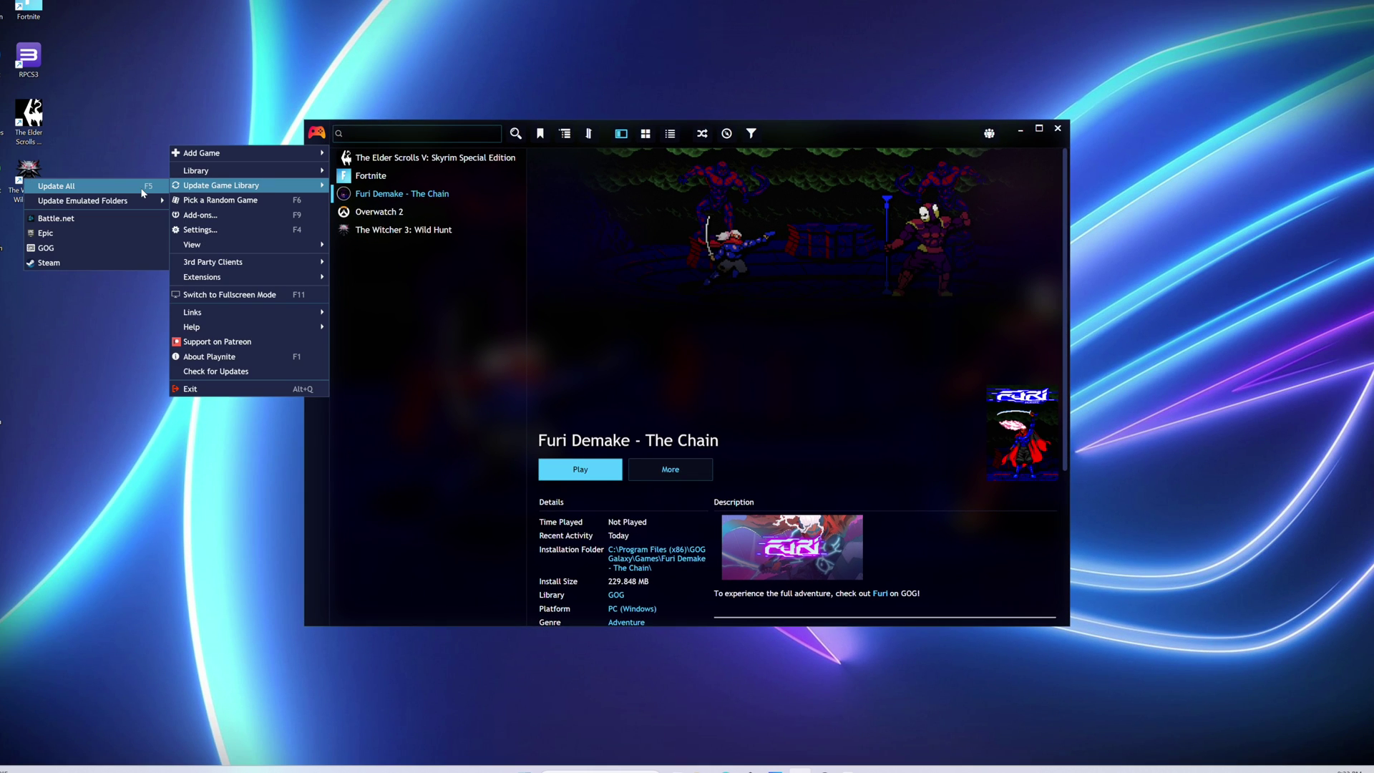
{"action": "left_click", "coordinate": [69, 262]}
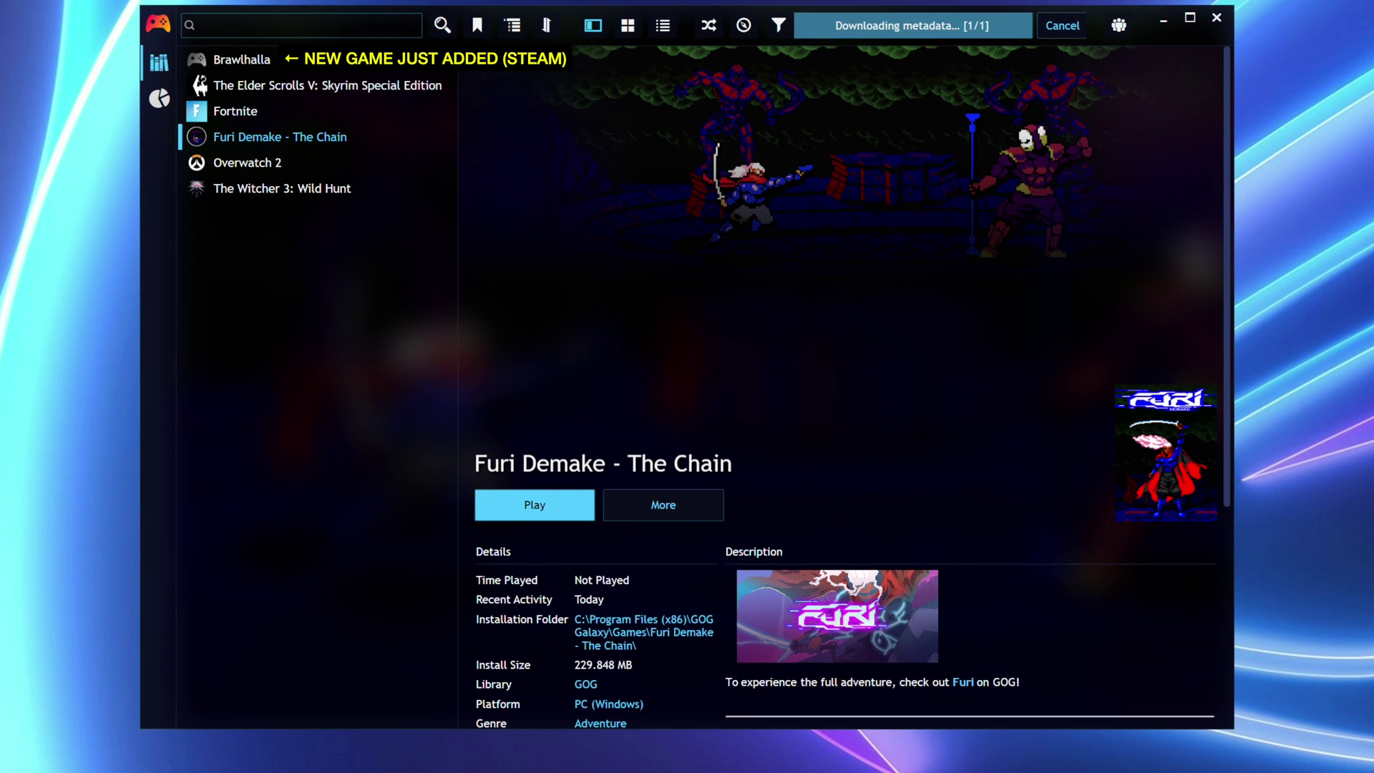
{"action": "left_click", "coordinate": [245, 59]}
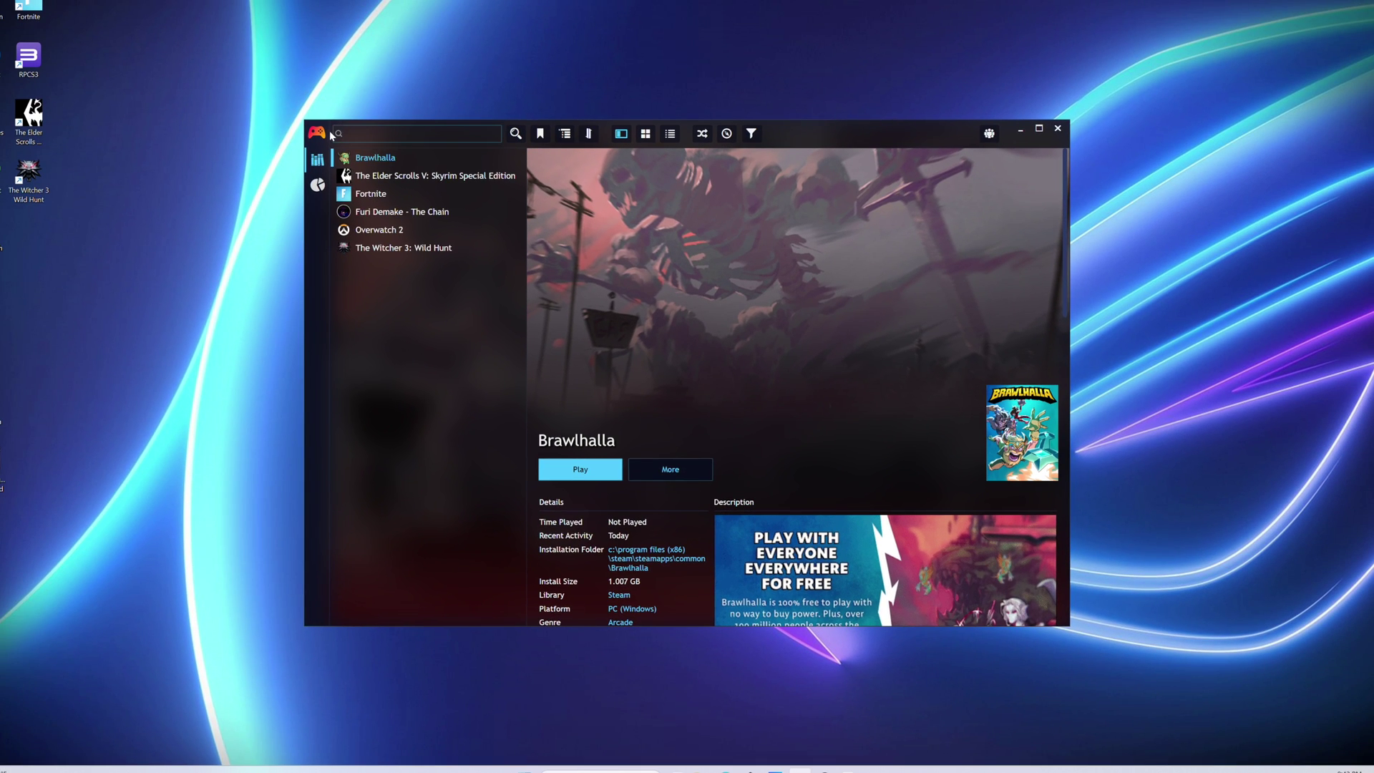
{"action": "left_click", "coordinate": [317, 133]}
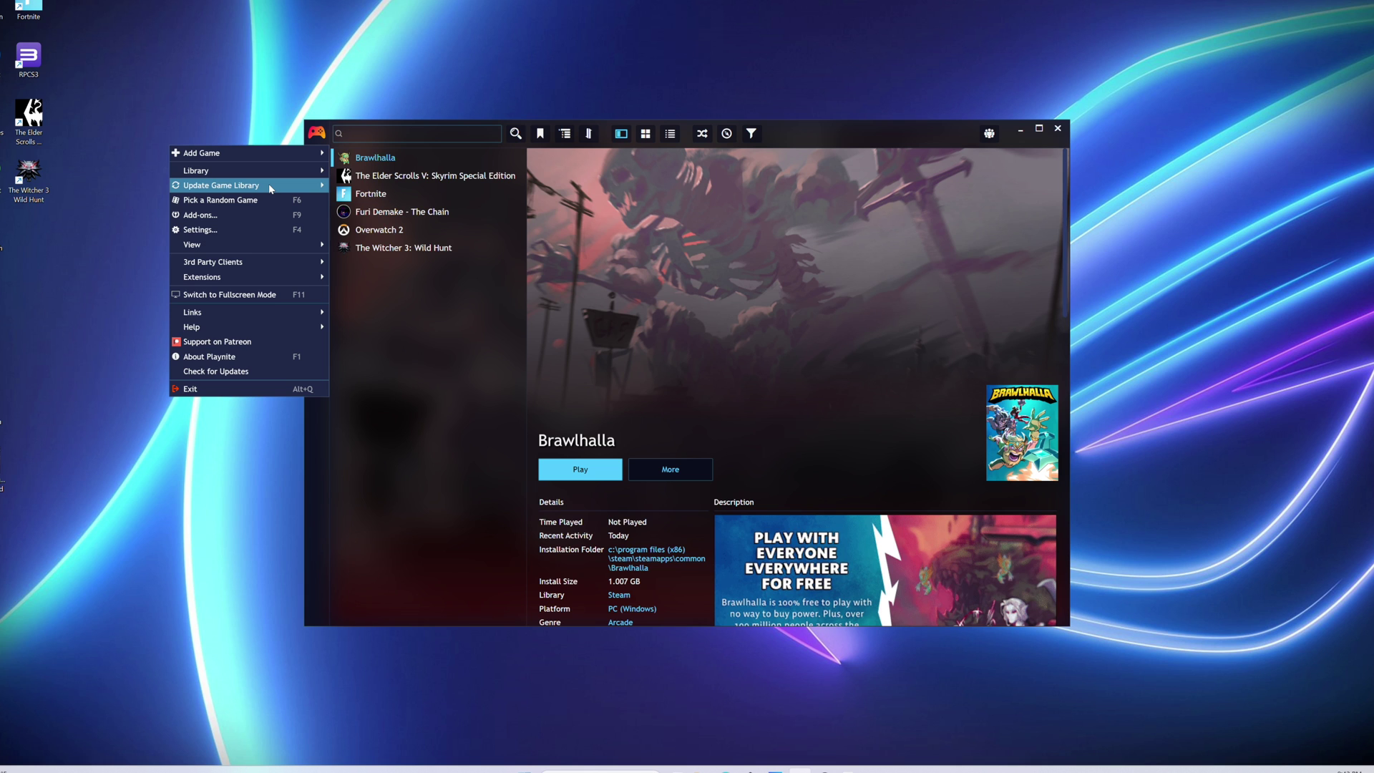
Update only the Epic library to add Aerial_Knight's Never Yield and view its details.
{"action": "mouse_move", "coordinate": [236, 185]}
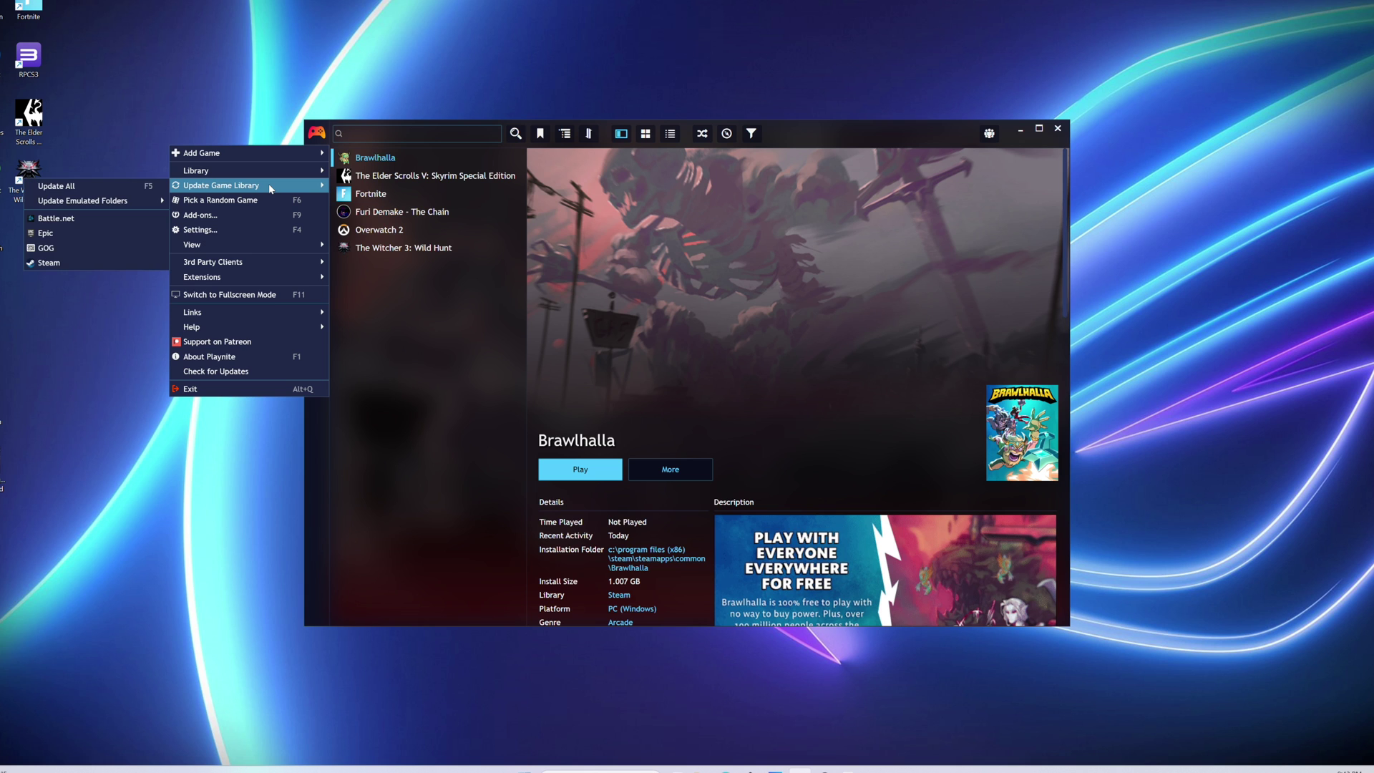
{"action": "left_click", "coordinate": [87, 238]}
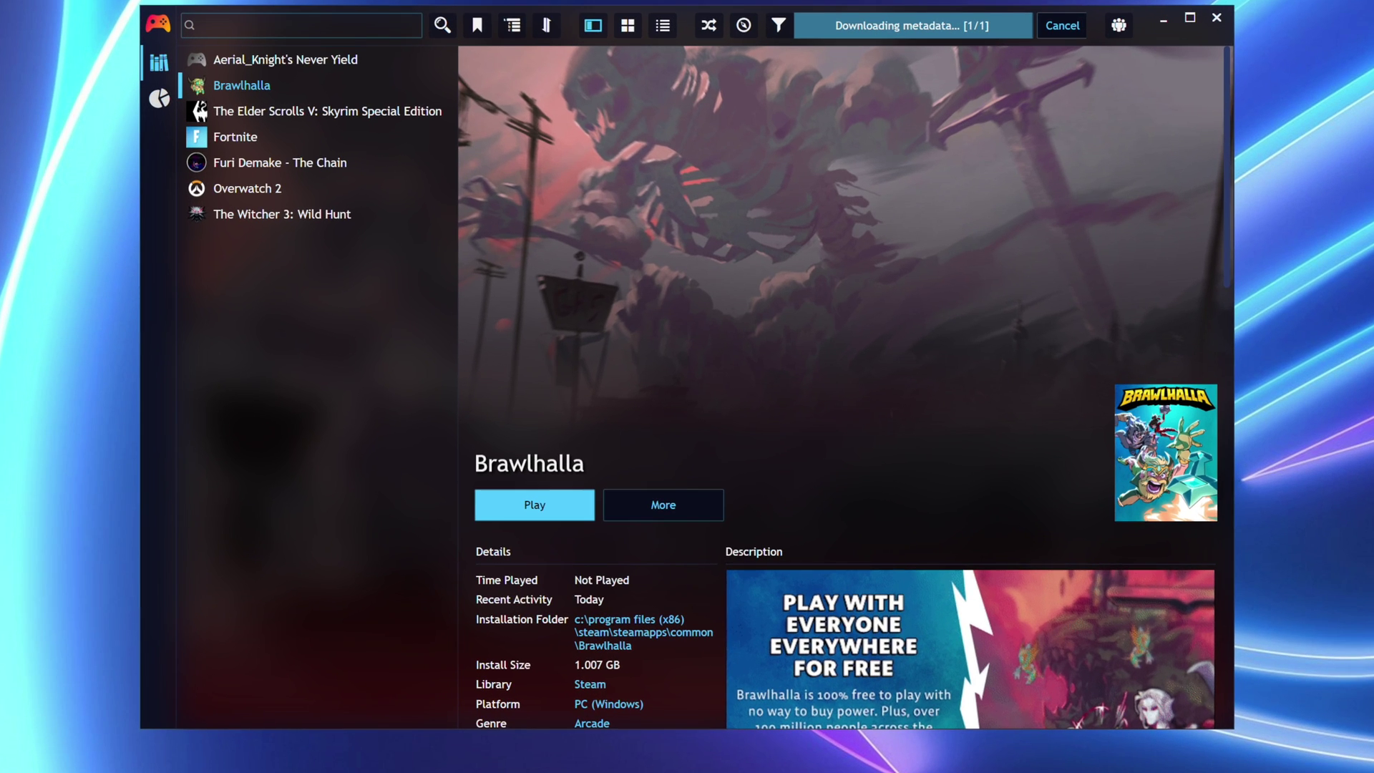
{"action": "left_click", "coordinate": [251, 58]}
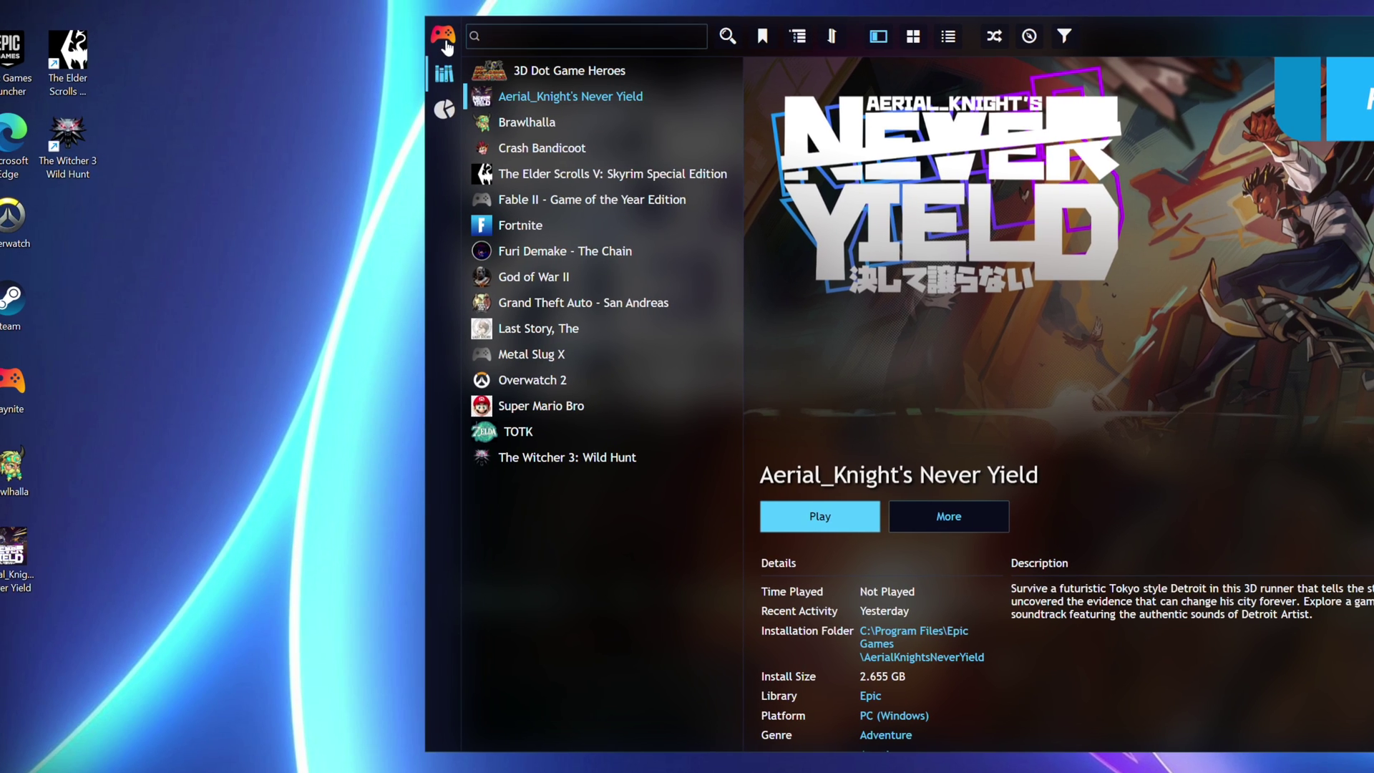
Scan the C:\Horizon Zero Dawn folder and add HorizonZeroDawn to the library.
{"action": "left_click", "coordinate": [444, 43]}
{"action": "mouse_move", "coordinate": [415, 63]}
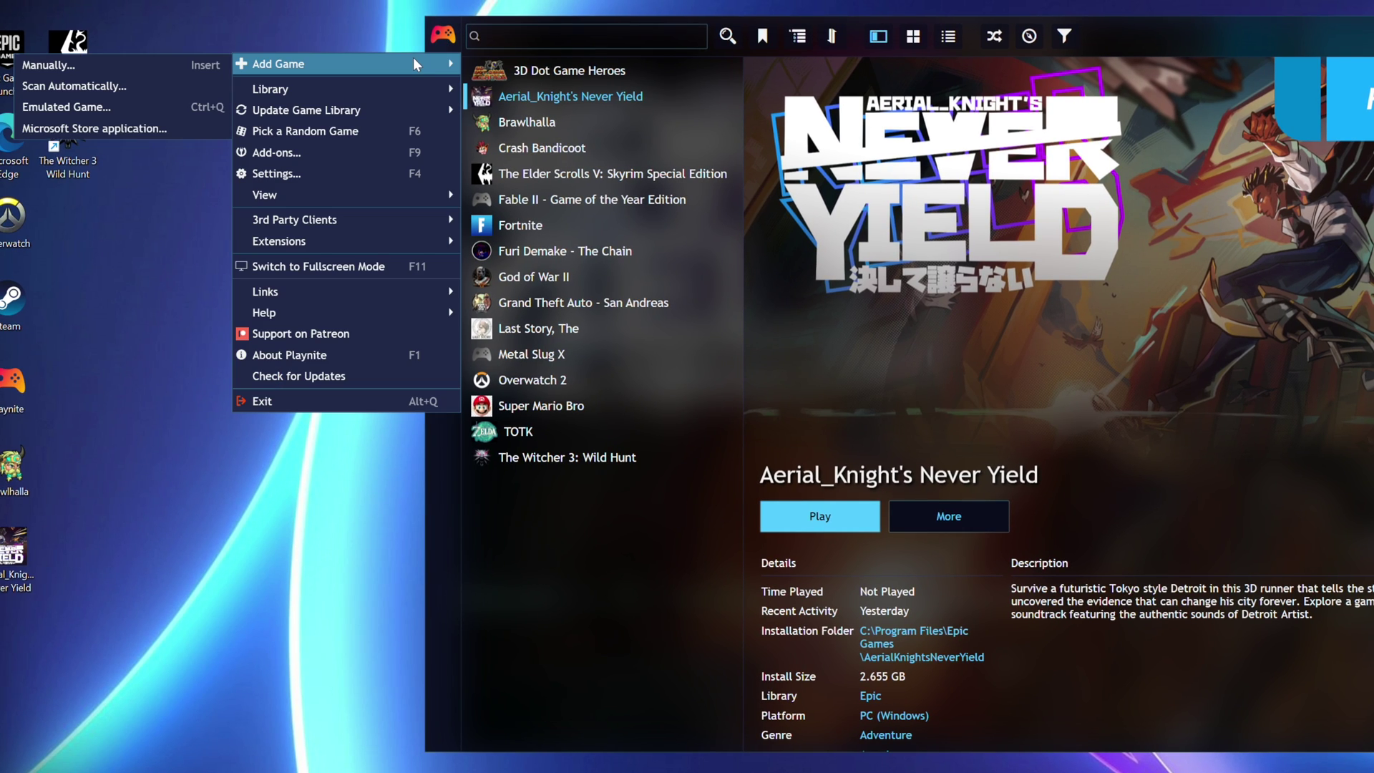
{"action": "left_click", "coordinate": [164, 87]}
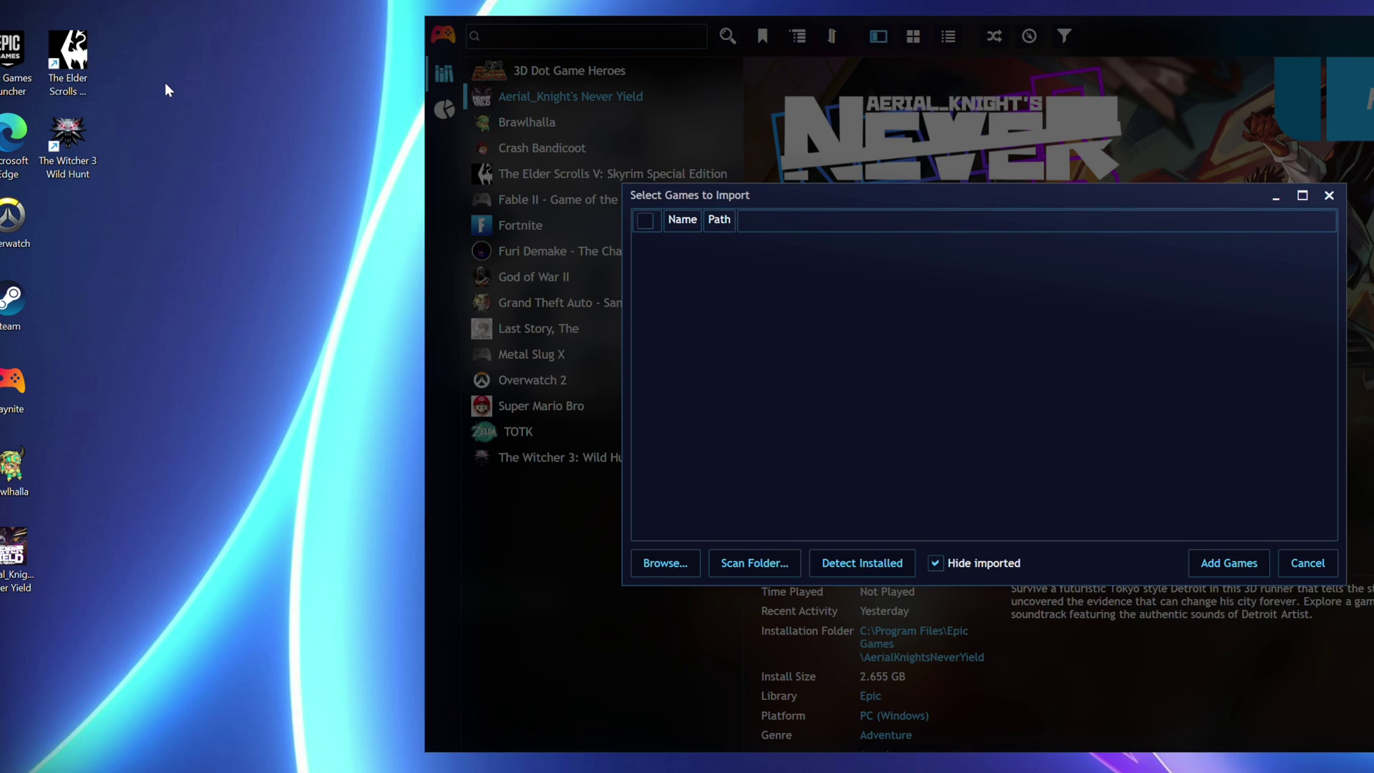
{"action": "left_click", "coordinate": [789, 564]}
{"action": "left_click", "coordinate": [712, 475]}
{"action": "double_click", "coordinate": [823, 322]}
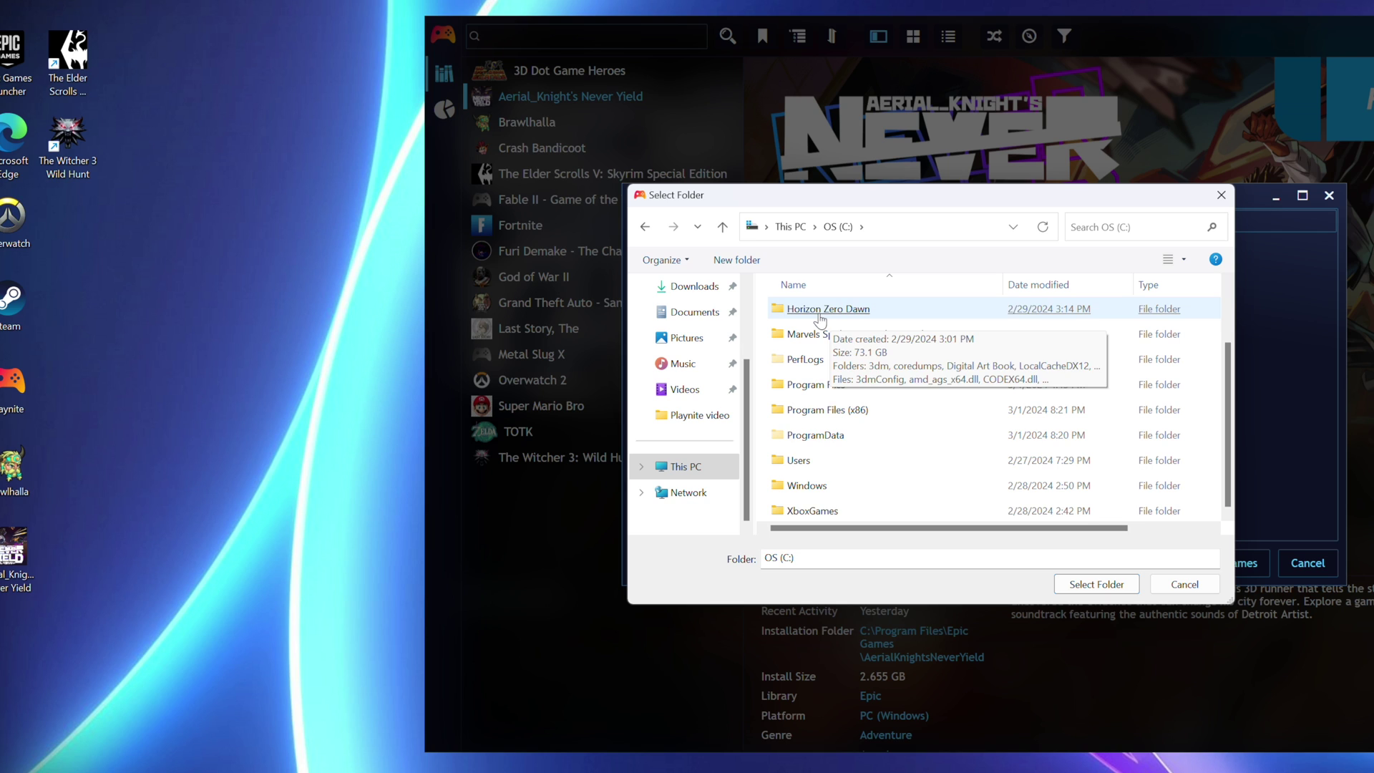
{"action": "double_click", "coordinate": [821, 310]}
{"action": "left_click", "coordinate": [1096, 584]}
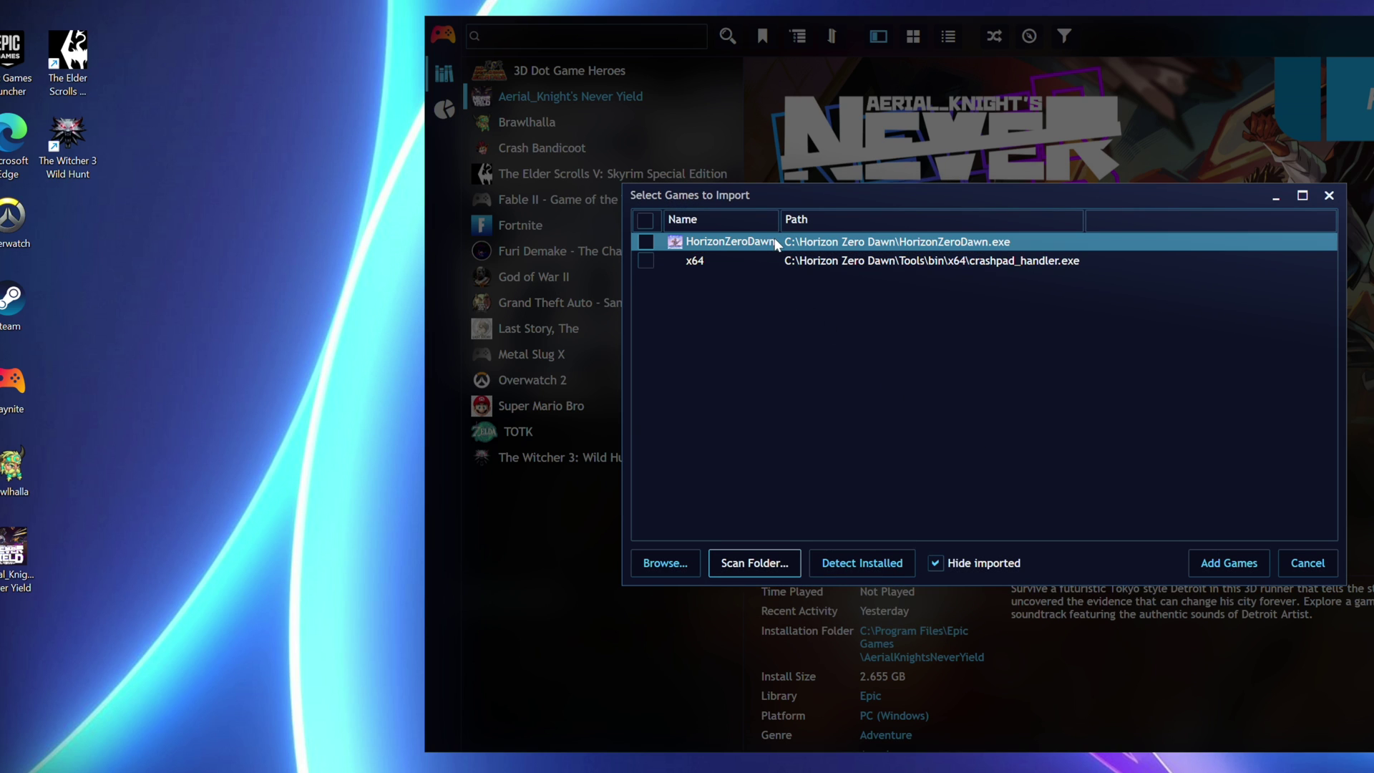
{"action": "left_click", "coordinate": [643, 242]}
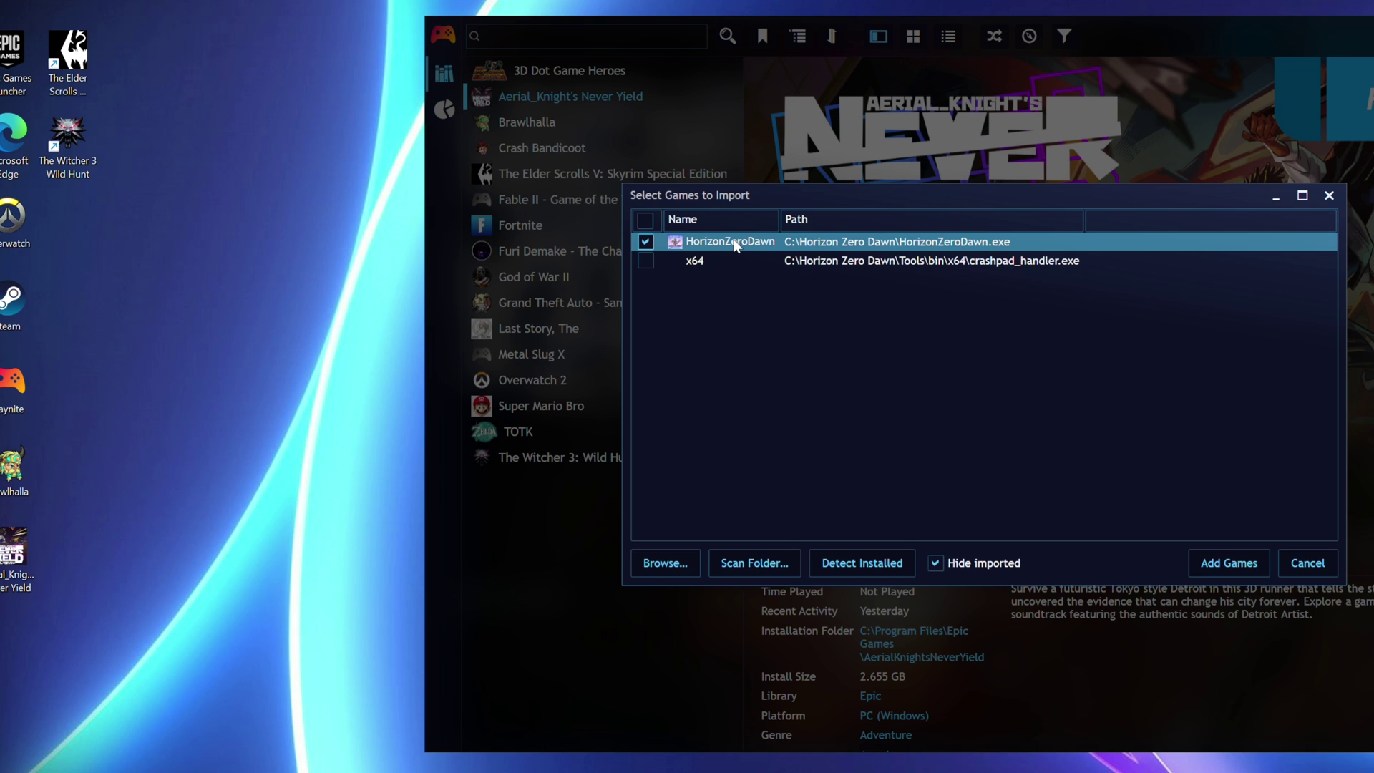
{"action": "left_click", "coordinate": [1251, 561]}
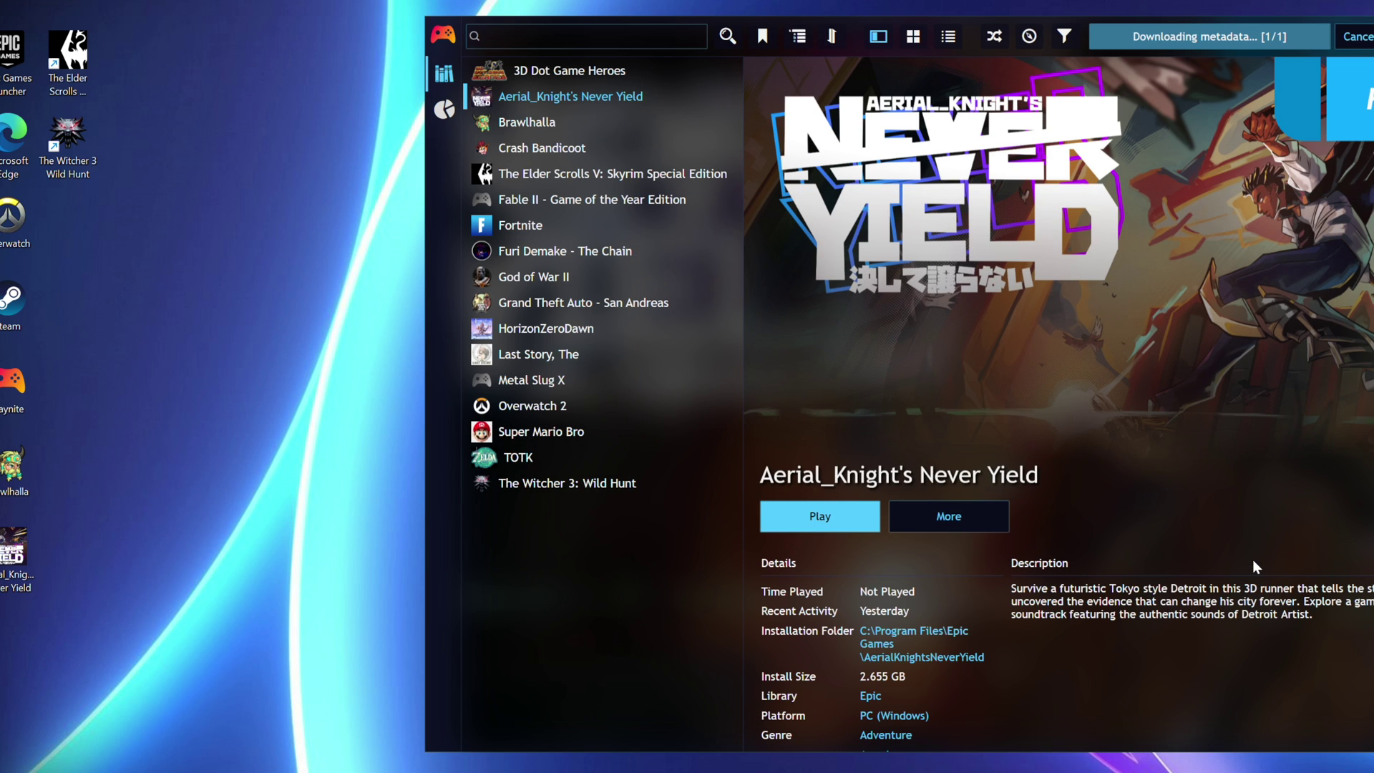
{"action": "left_click", "coordinate": [577, 329]}
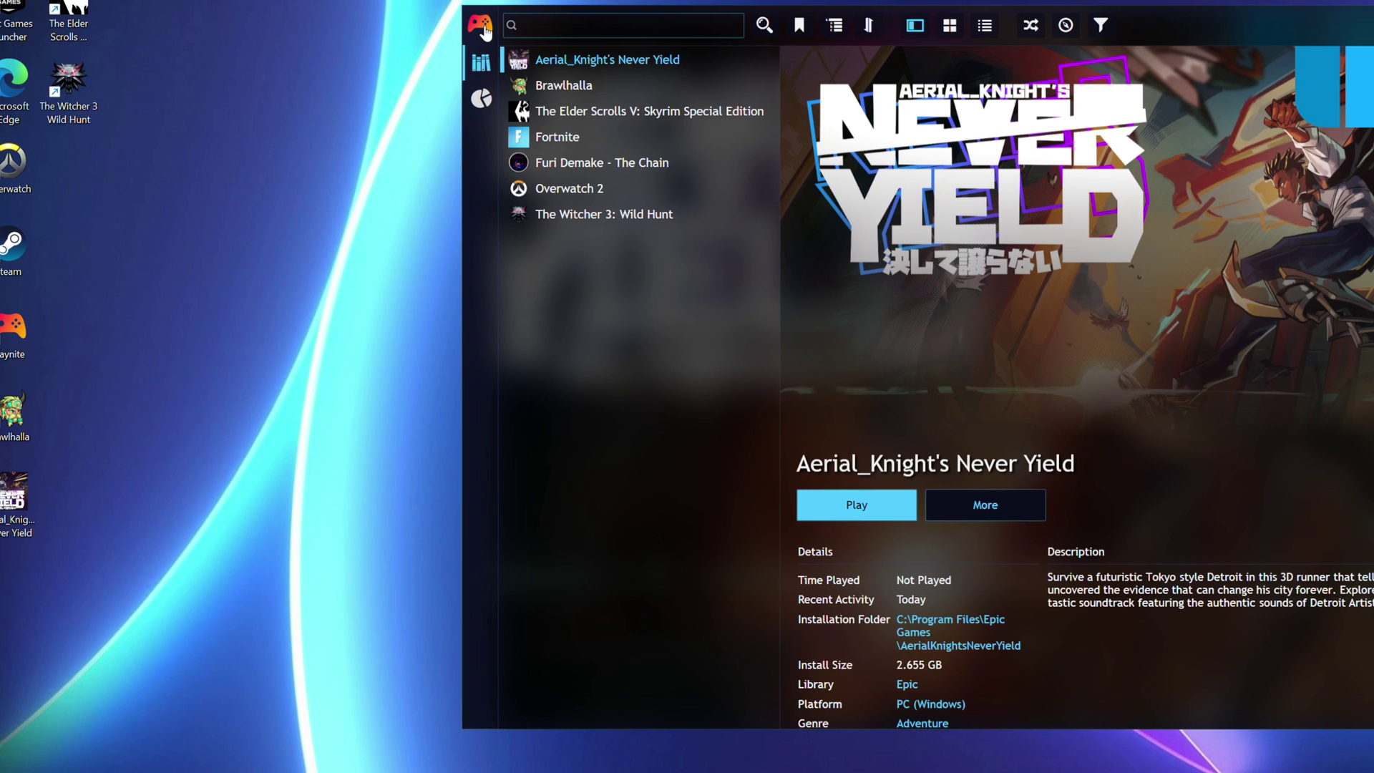
Scan the rpcs3 folder in Downloads with the emulator import wizard and import RPCS3.
{"action": "left_click", "coordinate": [160, 26]}
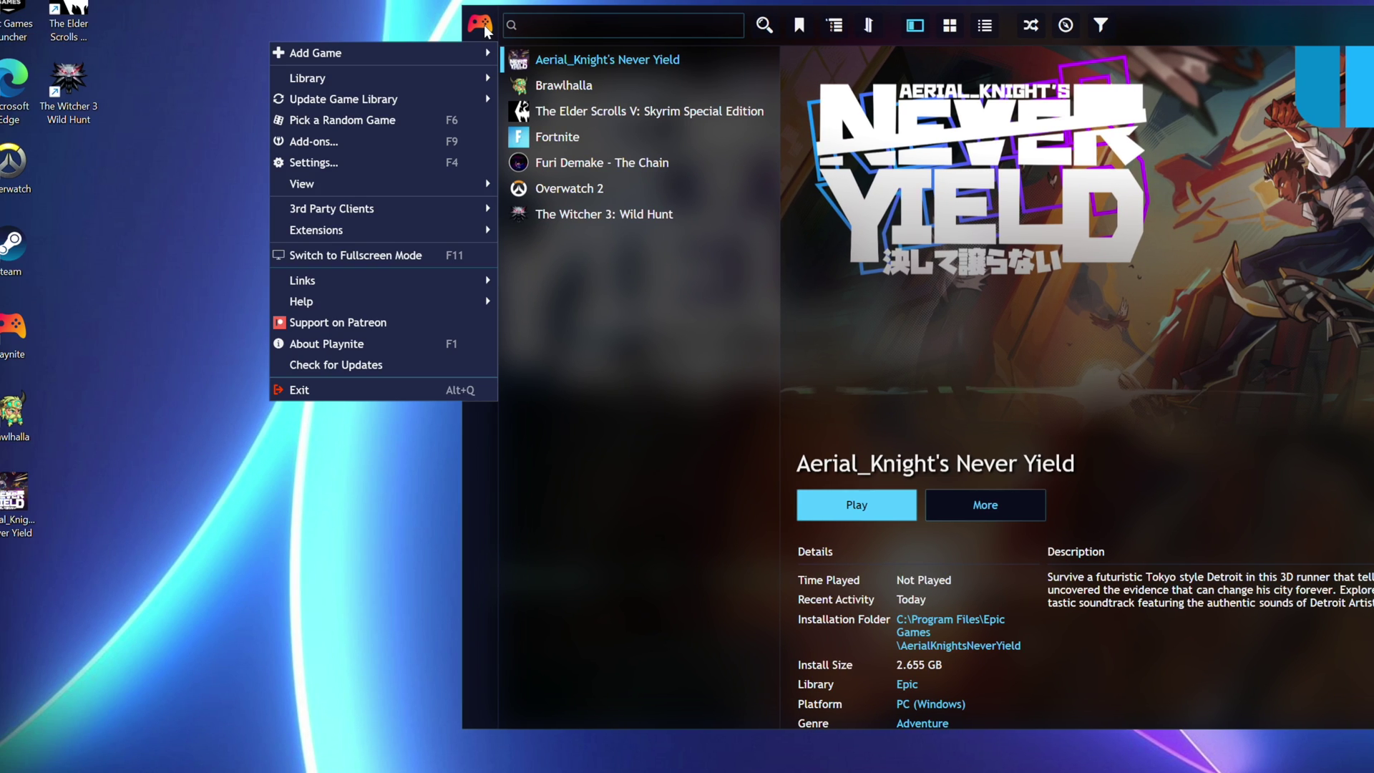
{"action": "mouse_move", "coordinate": [457, 75]}
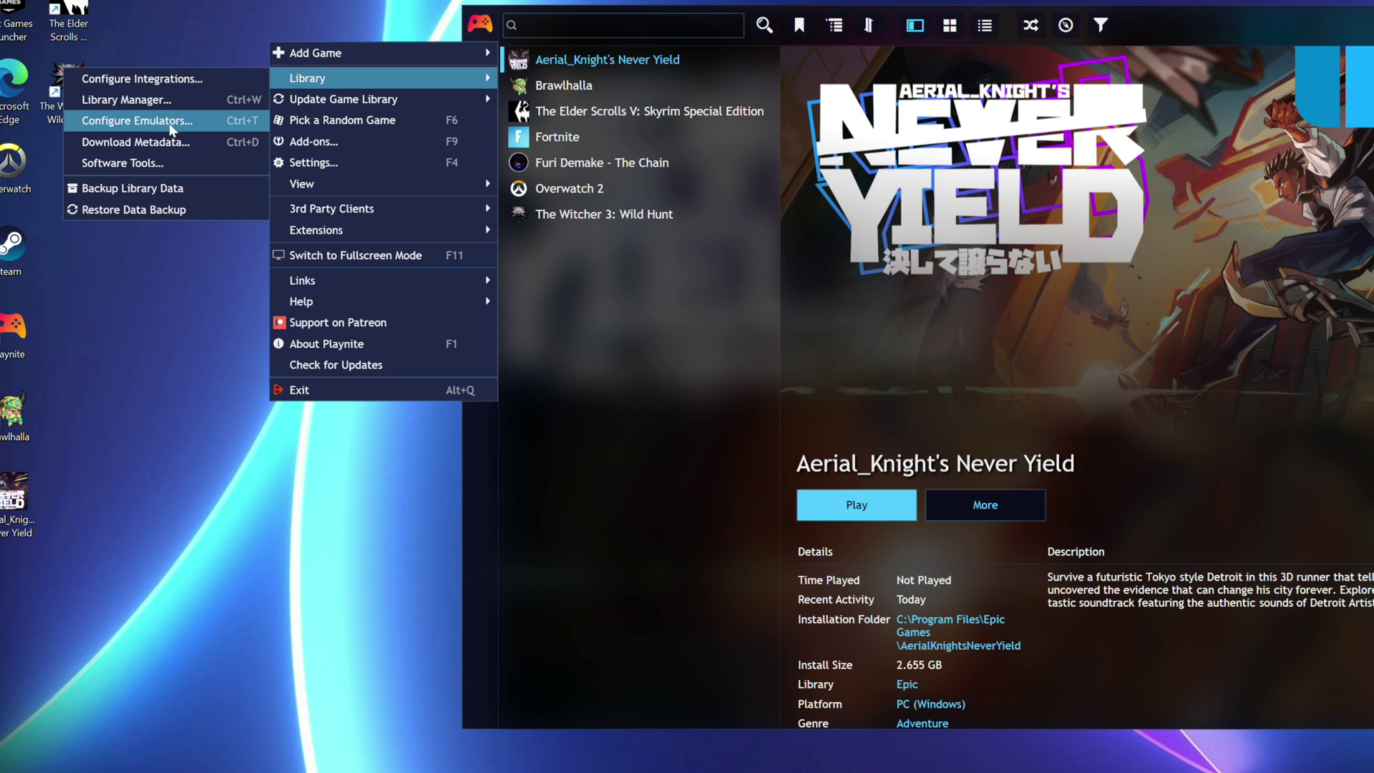
{"action": "left_click", "coordinate": [141, 126]}
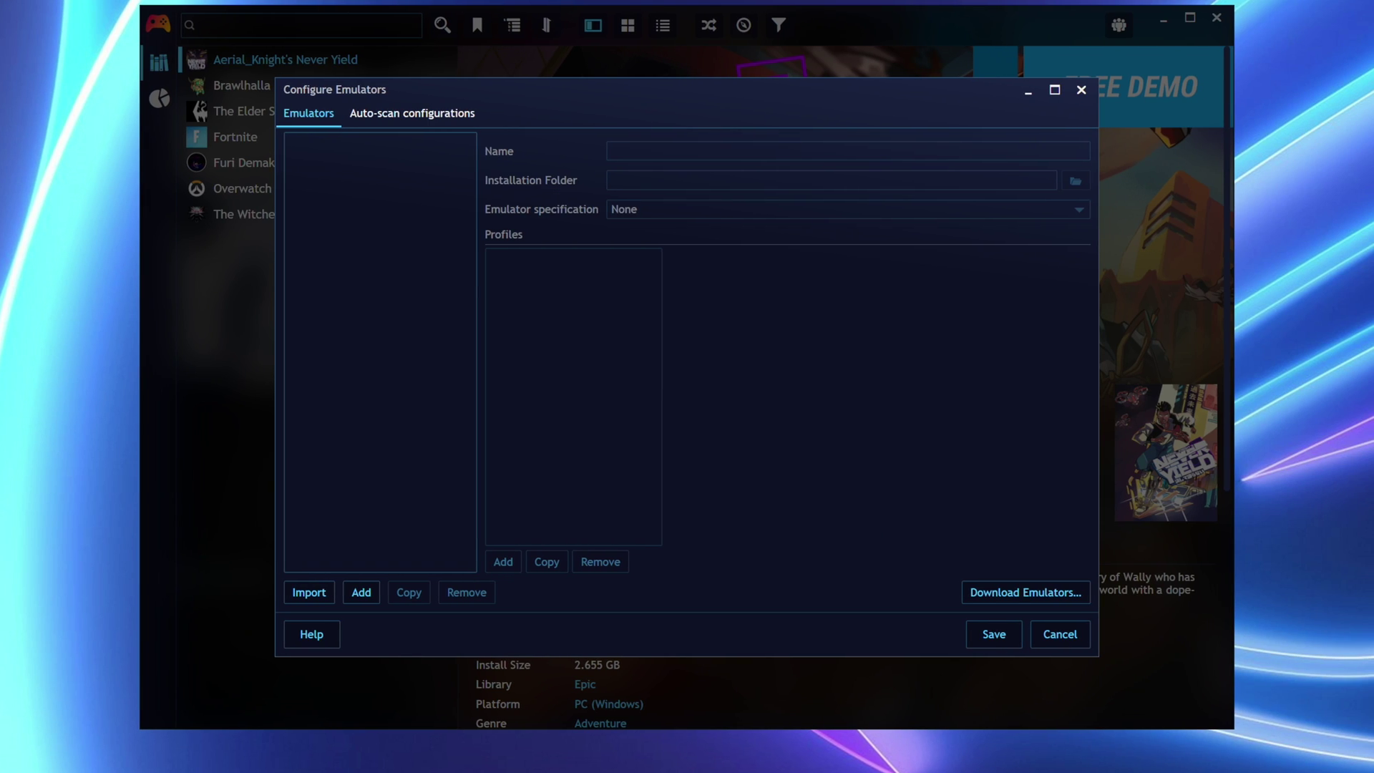
{"action": "left_click", "coordinate": [318, 593]}
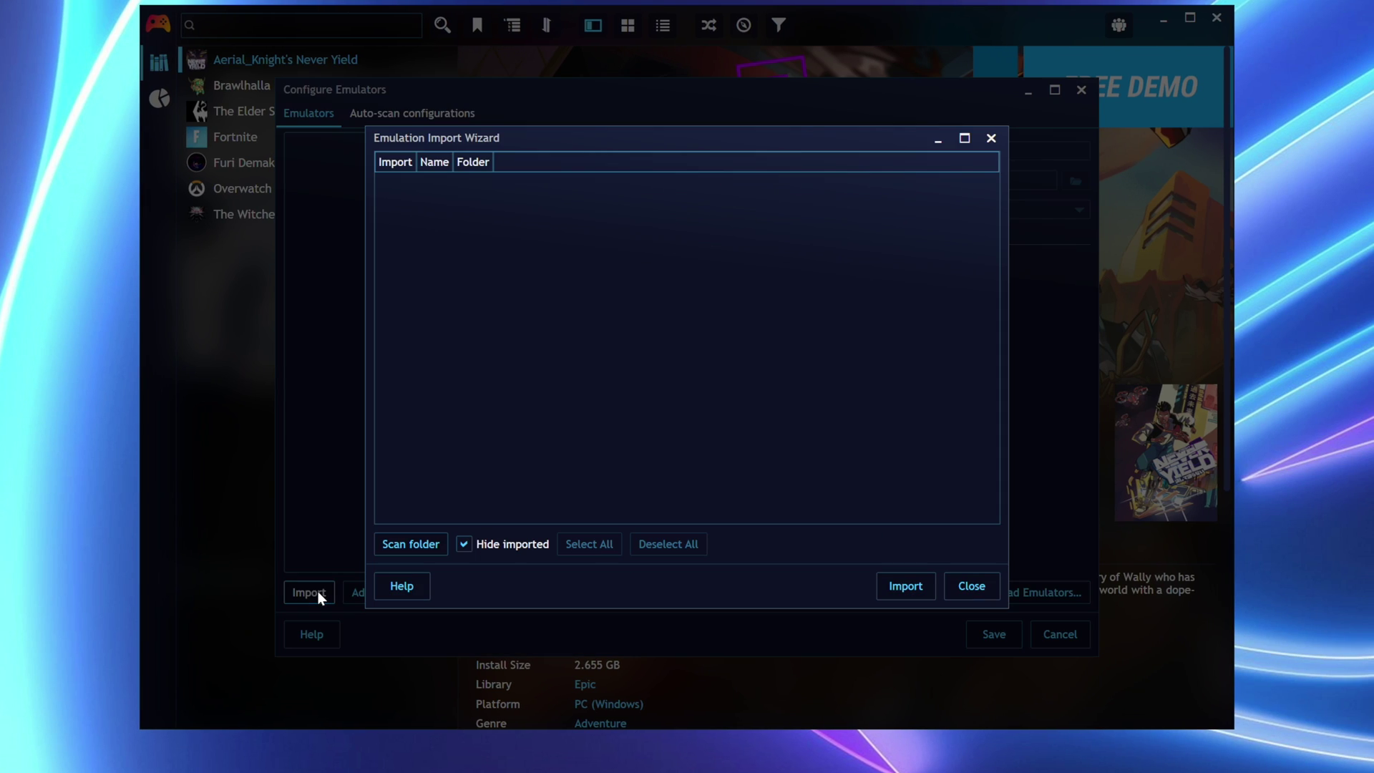
{"action": "left_click", "coordinate": [401, 543]}
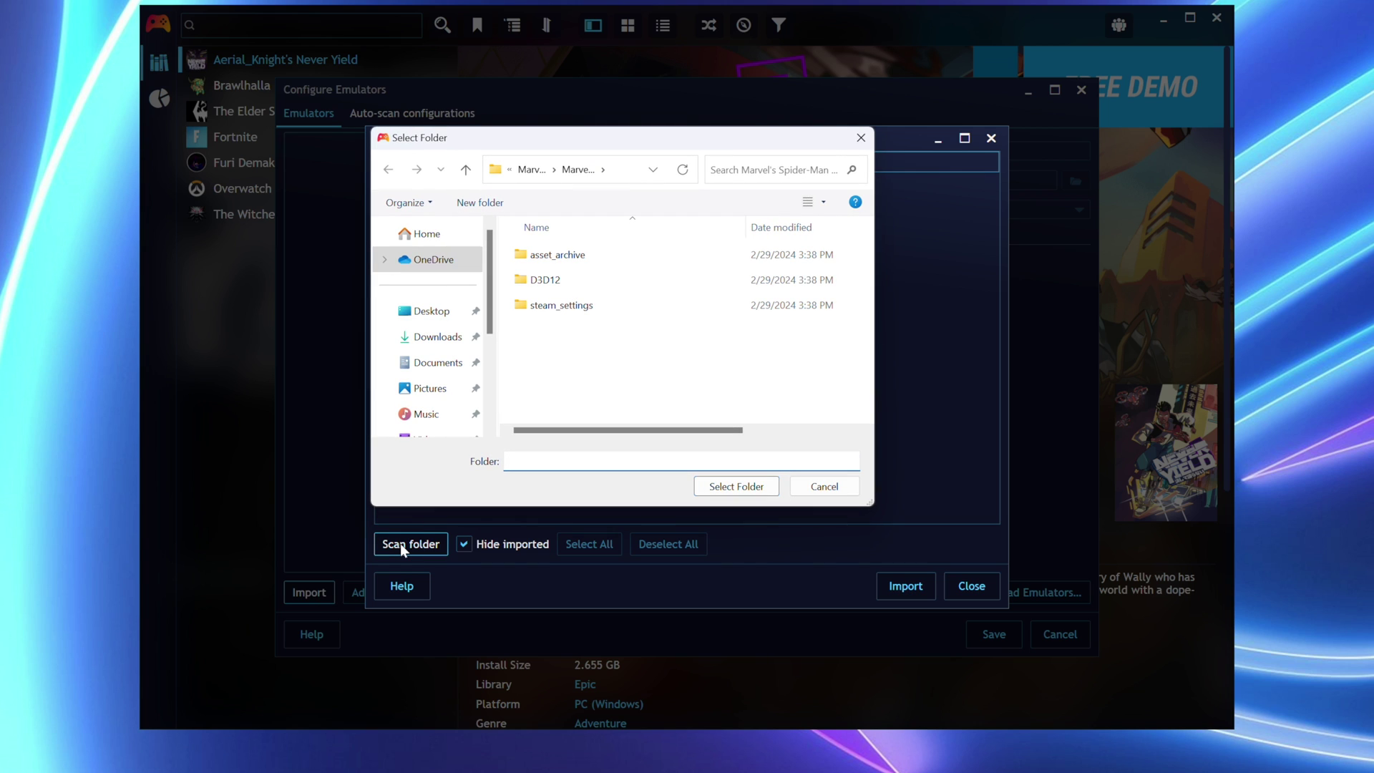
{"action": "left_click", "coordinate": [427, 345]}
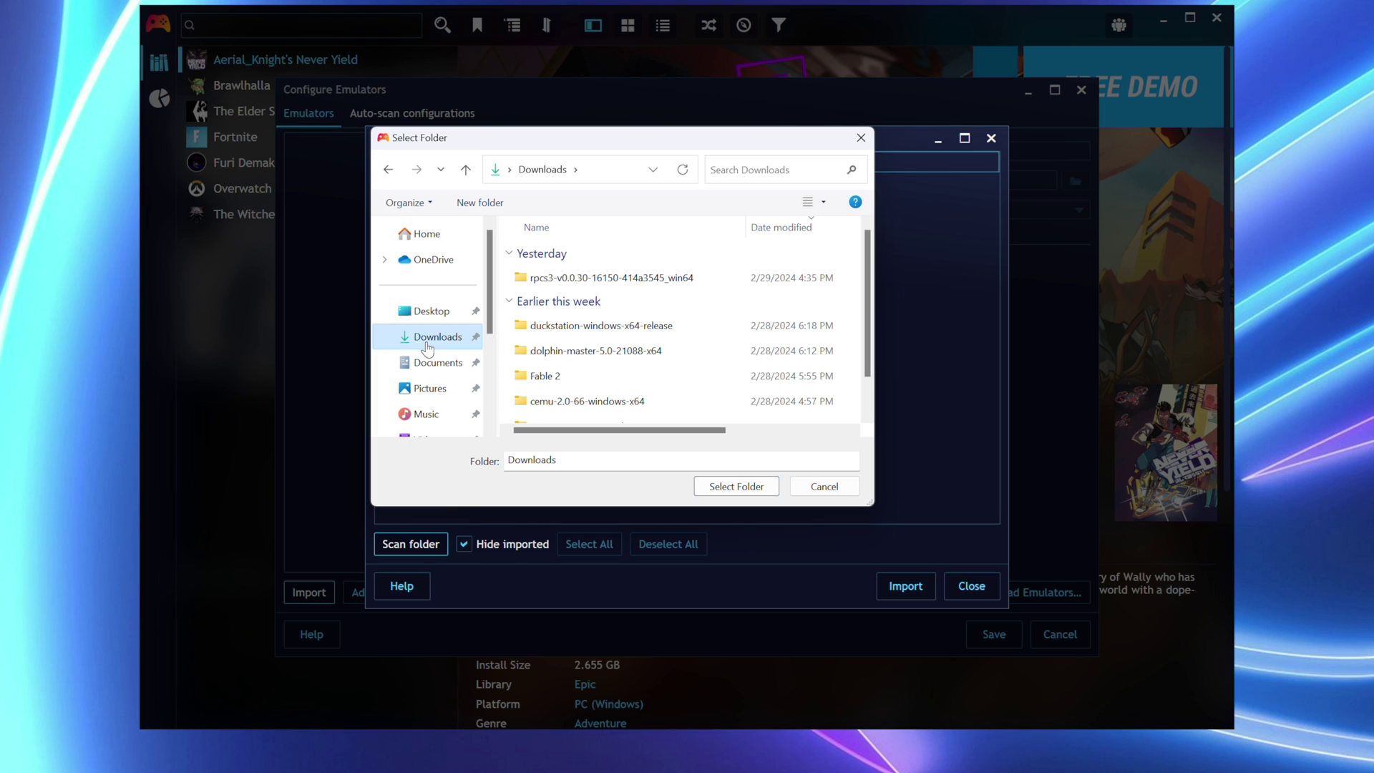
{"action": "double_click", "coordinate": [545, 284]}
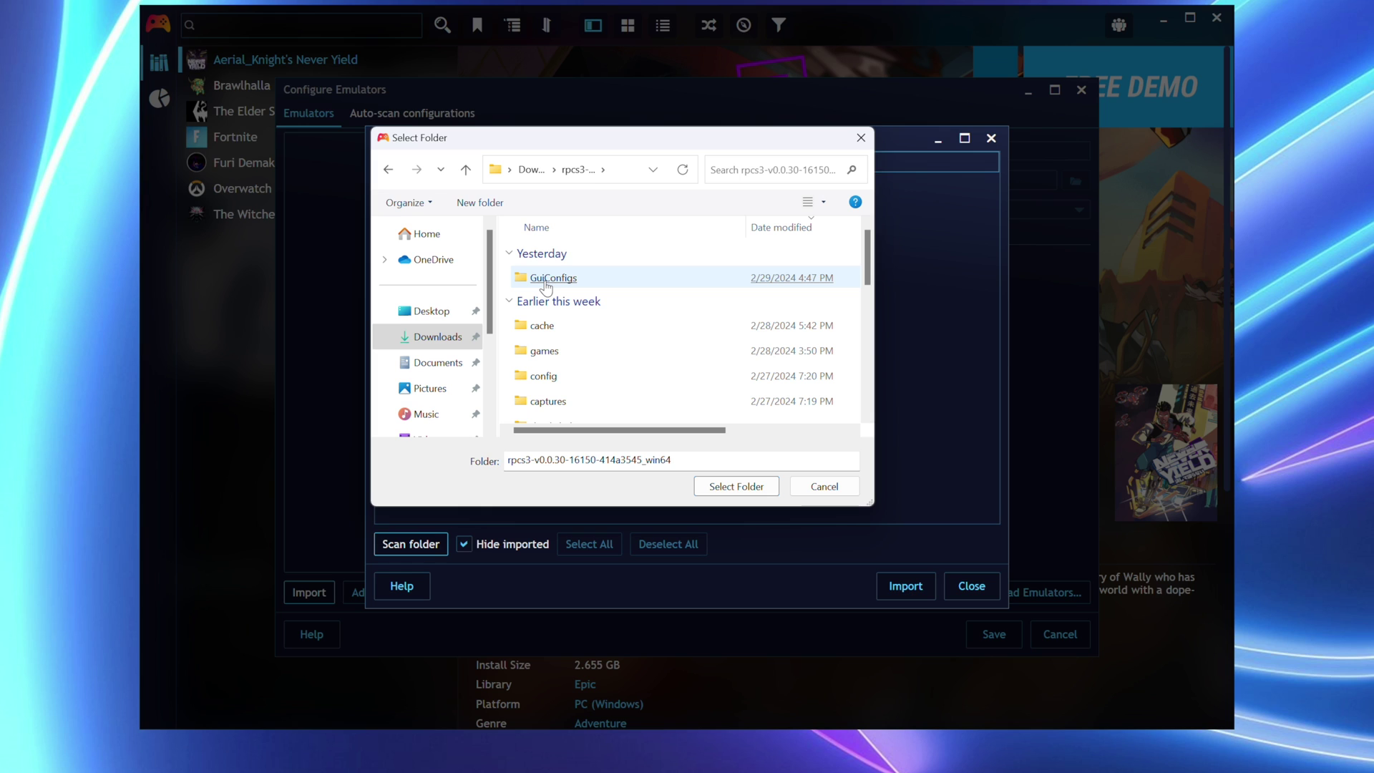
{"action": "left_click", "coordinate": [727, 489]}
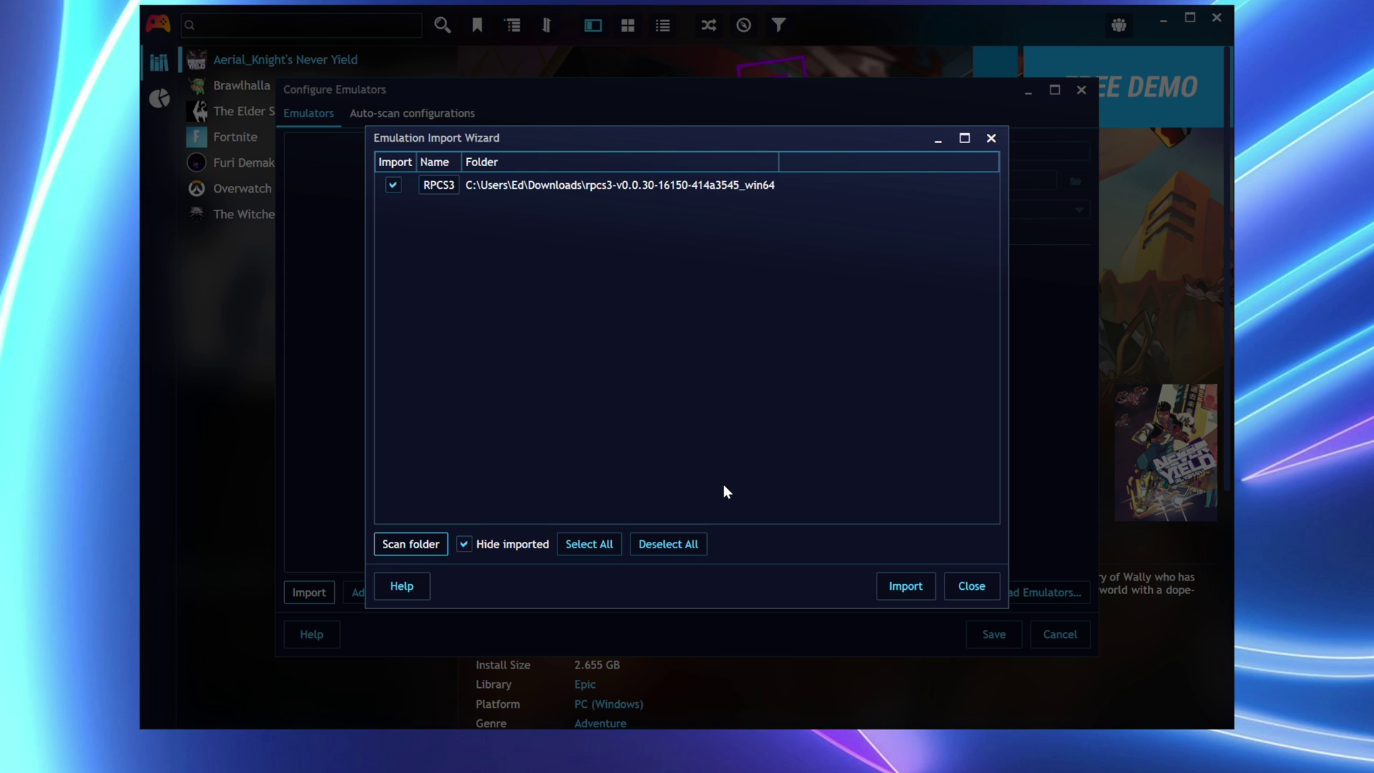
{"action": "left_click", "coordinate": [444, 188]}
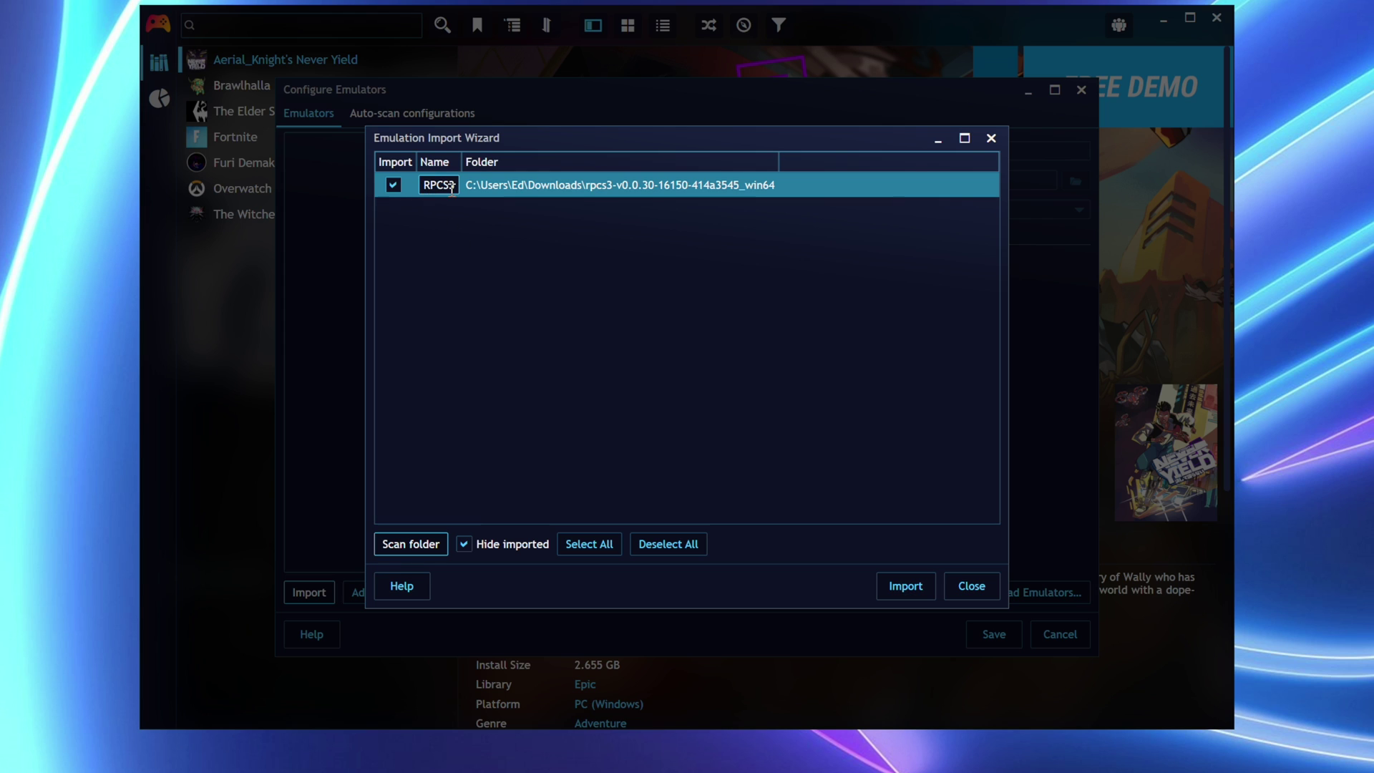
{"action": "left_click", "coordinate": [907, 588]}
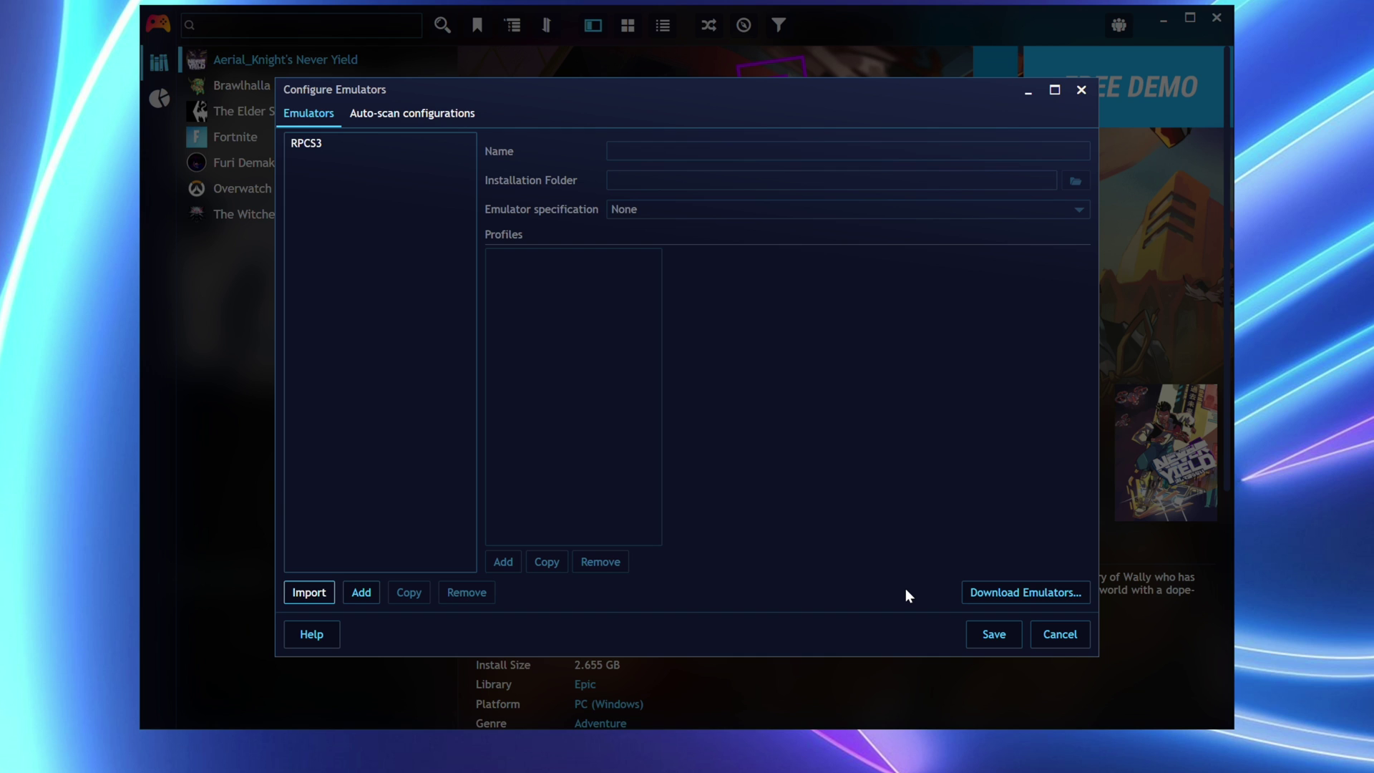
Import DuckStation and Dolphin by scanning their download folders.
{"action": "left_click", "coordinate": [308, 593]}
{"action": "left_click", "coordinate": [410, 544]}
{"action": "left_click", "coordinate": [423, 333]}
{"action": "left_click", "coordinate": [579, 327]}
{"action": "left_click", "coordinate": [752, 528]}
{"action": "left_click", "coordinate": [906, 586]}
{"action": "left_click", "coordinate": [313, 598]}
{"action": "left_click", "coordinate": [411, 544]}
{"action": "left_click", "coordinate": [438, 336]}
{"action": "double_click", "coordinate": [558, 277]}
{"action": "left_click", "coordinate": [840, 526]}
{"action": "left_click", "coordinate": [906, 586]}
Import Xenia from the Fable 2 folder and Cemu from its download folder.
{"action": "left_click", "coordinate": [308, 592]}
{"action": "left_click", "coordinate": [411, 543]}
{"action": "left_click", "coordinate": [438, 336]}
{"action": "left_click", "coordinate": [552, 374]}
{"action": "left_click", "coordinate": [840, 526]}
{"action": "left_click", "coordinate": [906, 586]}
{"action": "left_click", "coordinate": [308, 593]}
{"action": "left_click", "coordinate": [411, 544]}
{"action": "left_click", "coordinate": [438, 336]}
{"action": "double_click", "coordinate": [558, 386]}
{"action": "left_click", "coordinate": [840, 526]}
{"action": "left_click", "coordinate": [906, 586]}
Import PCSX2 and yuzu by scanning their download folders.
{"action": "left_click", "coordinate": [411, 544]}
{"action": "left_click", "coordinate": [438, 337]}
{"action": "left_click", "coordinate": [840, 527]}
{"action": "left_click", "coordinate": [906, 586]}
{"action": "left_click", "coordinate": [308, 592]}
{"action": "left_click", "coordinate": [411, 544]}
{"action": "left_click", "coordinate": [438, 336]}
{"action": "double_click", "coordinate": [559, 278]}
{"action": "left_click", "coordinate": [558, 278]}
{"action": "left_click", "coordinate": [840, 527]}
{"action": "left_click", "coordinate": [906, 586]}
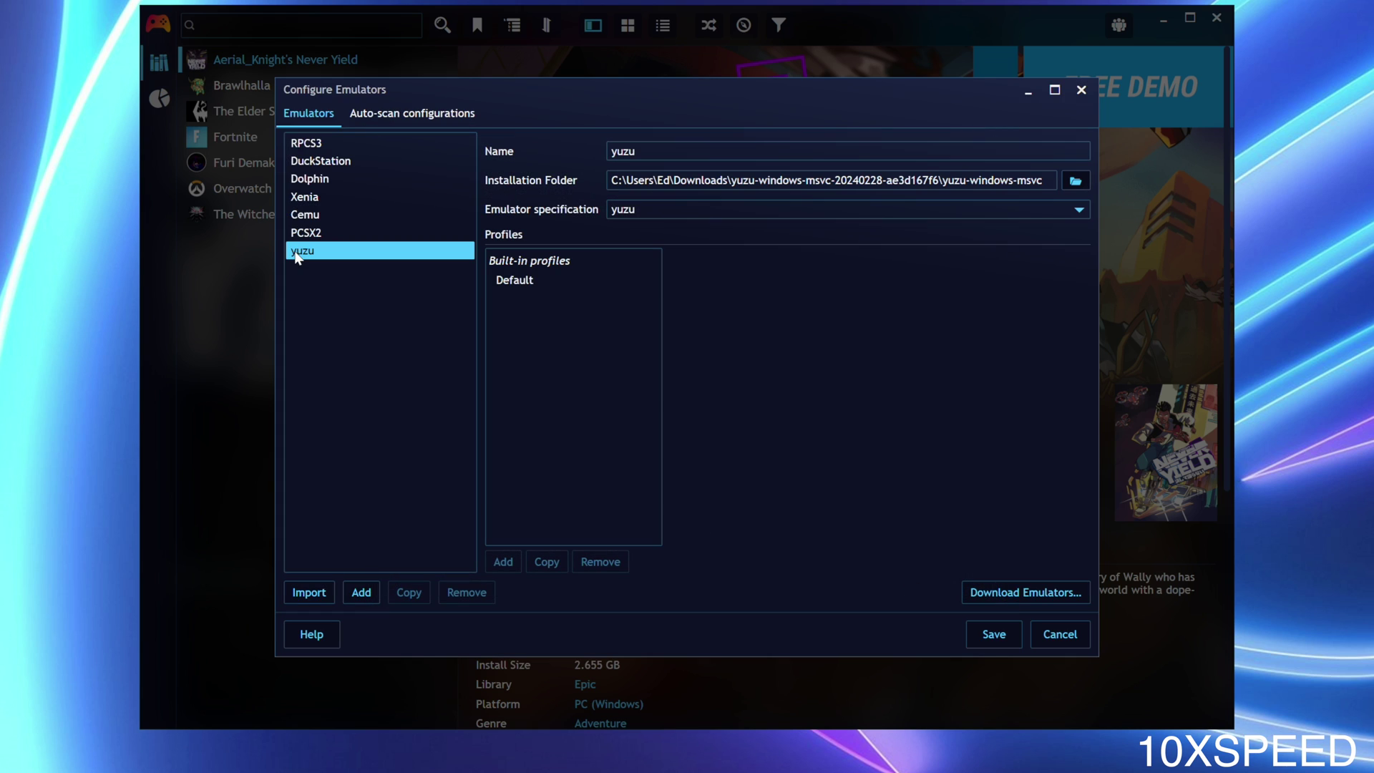
Look over the PCSX2, Cemu, Xenia, Dolphin, DuckStation and RPCS3 entries.
{"action": "left_click", "coordinate": [304, 235]}
{"action": "left_click", "coordinate": [308, 215]}
{"action": "left_click", "coordinate": [311, 198]}
{"action": "left_click", "coordinate": [315, 180]}
{"action": "left_click", "coordinate": [315, 162]}
{"action": "left_click", "coordinate": [314, 144]}
Remove RPCS3 and every remaining emulator until the list is empty.
{"action": "key", "text": "Tab"}
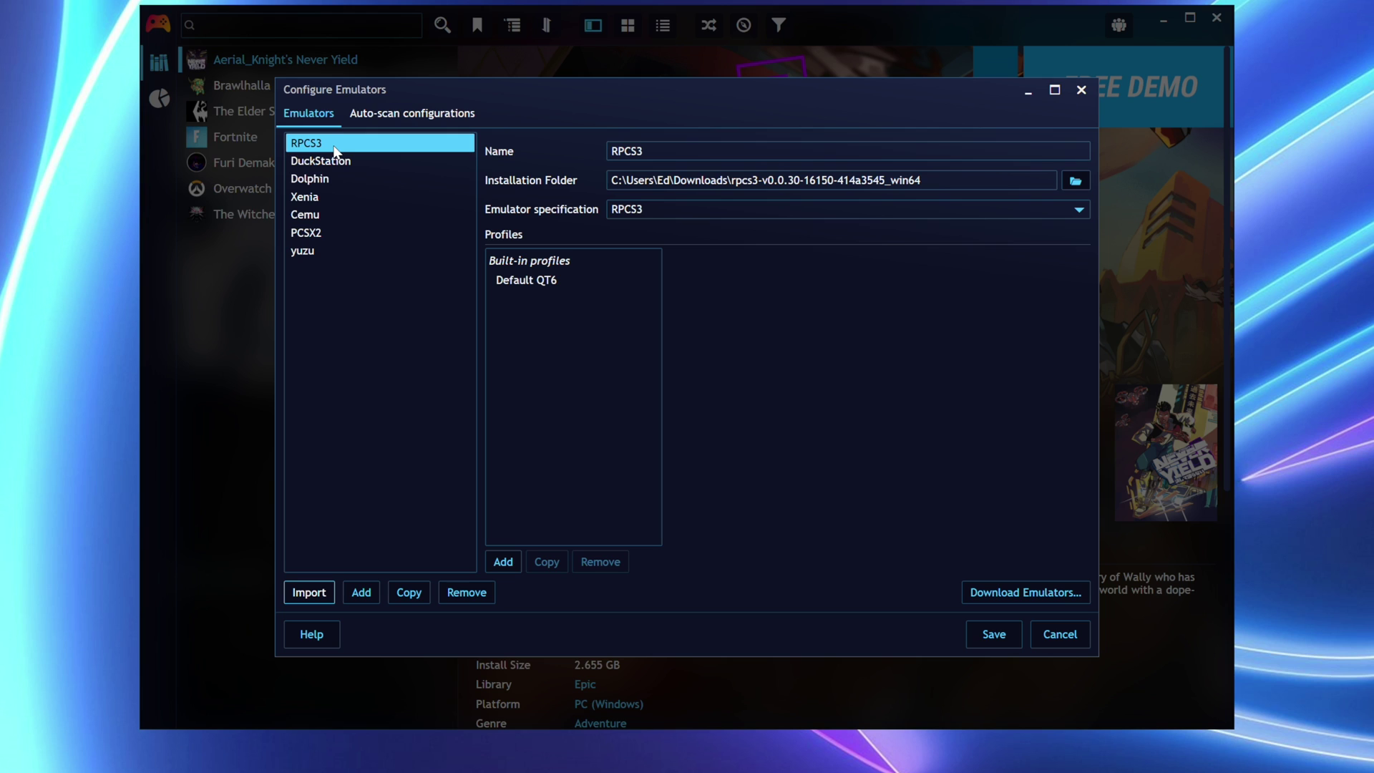
{"action": "key", "text": "End"}
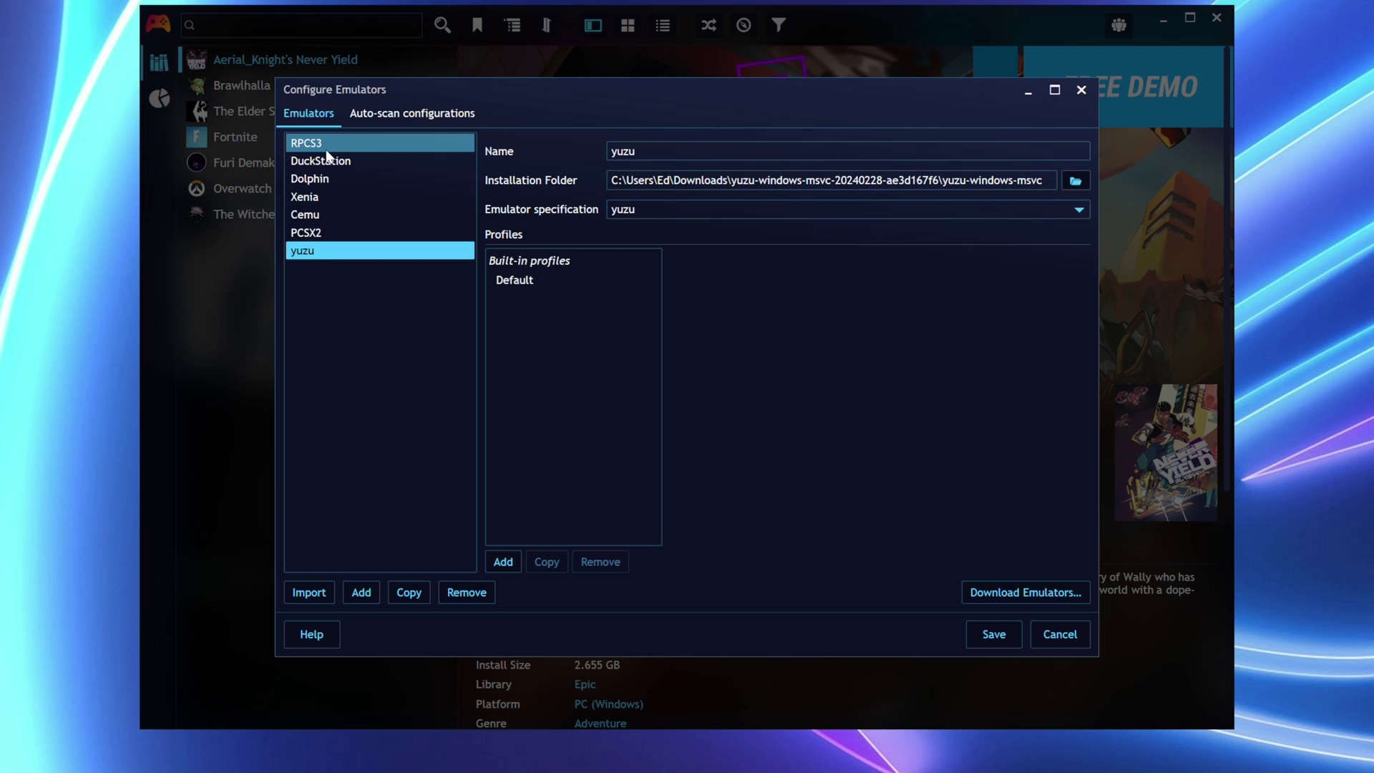
{"action": "left_click", "coordinate": [327, 149]}
{"action": "left_click", "coordinate": [469, 594]}
{"action": "left_click", "coordinate": [471, 597]}
{"action": "left_click", "coordinate": [471, 597]}
{"action": "left_click", "coordinate": [471, 597]}
{"action": "left_click", "coordinate": [471, 597]}
{"action": "left_click", "coordinate": [471, 597]}
{"action": "left_click", "coordinate": [471, 597]}
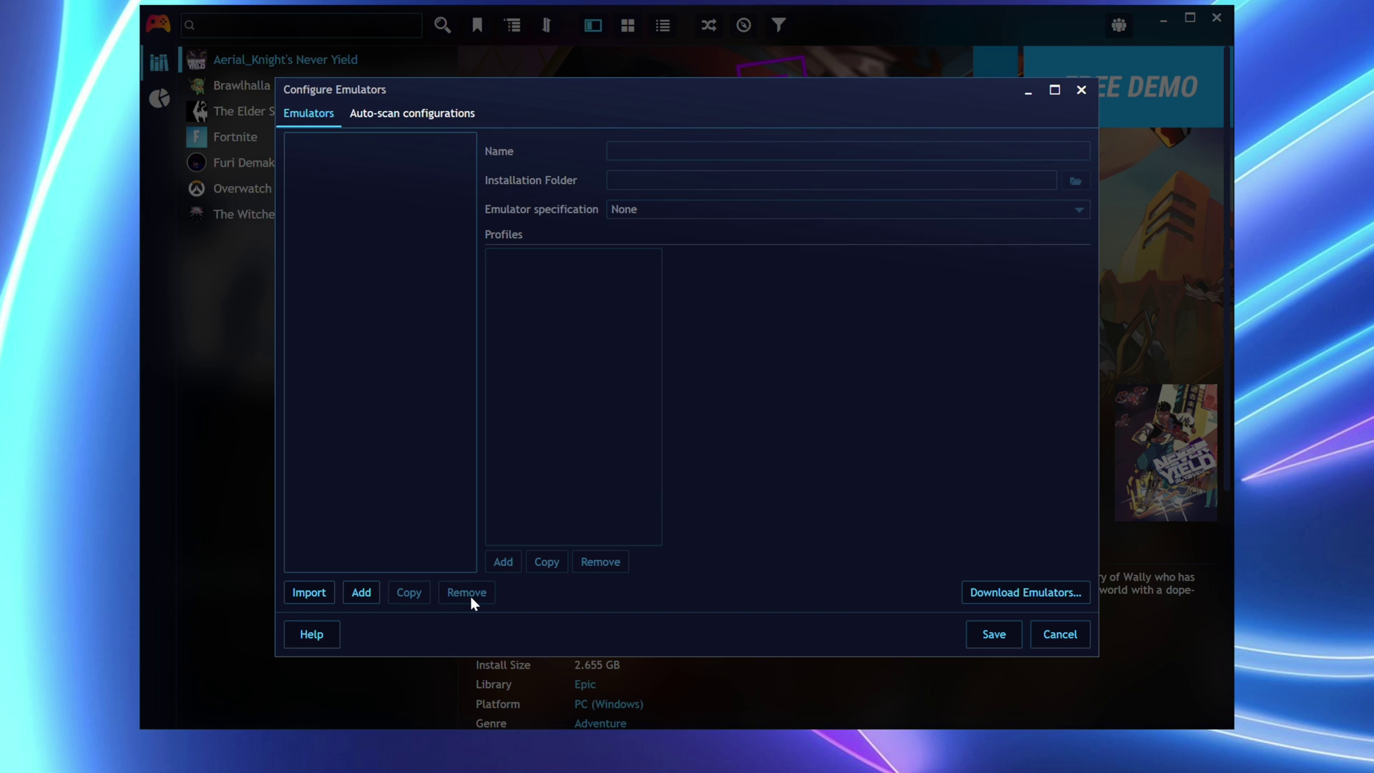
Scan Downloads, import Cemu, Dolphin, DuckStation, Xenia, PCSX2, RPCS3 and yuzu, then save.
{"action": "left_click", "coordinate": [320, 594]}
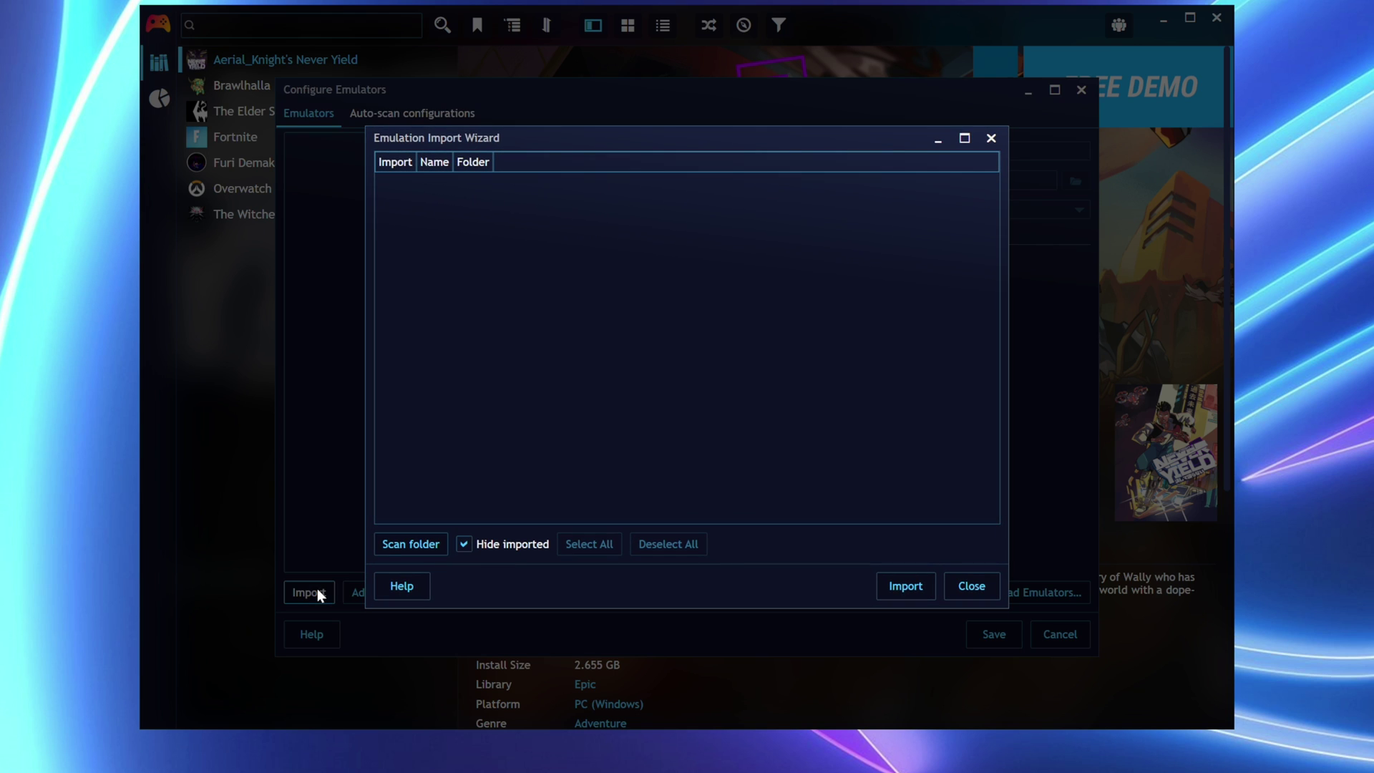
{"action": "left_click", "coordinate": [391, 546]}
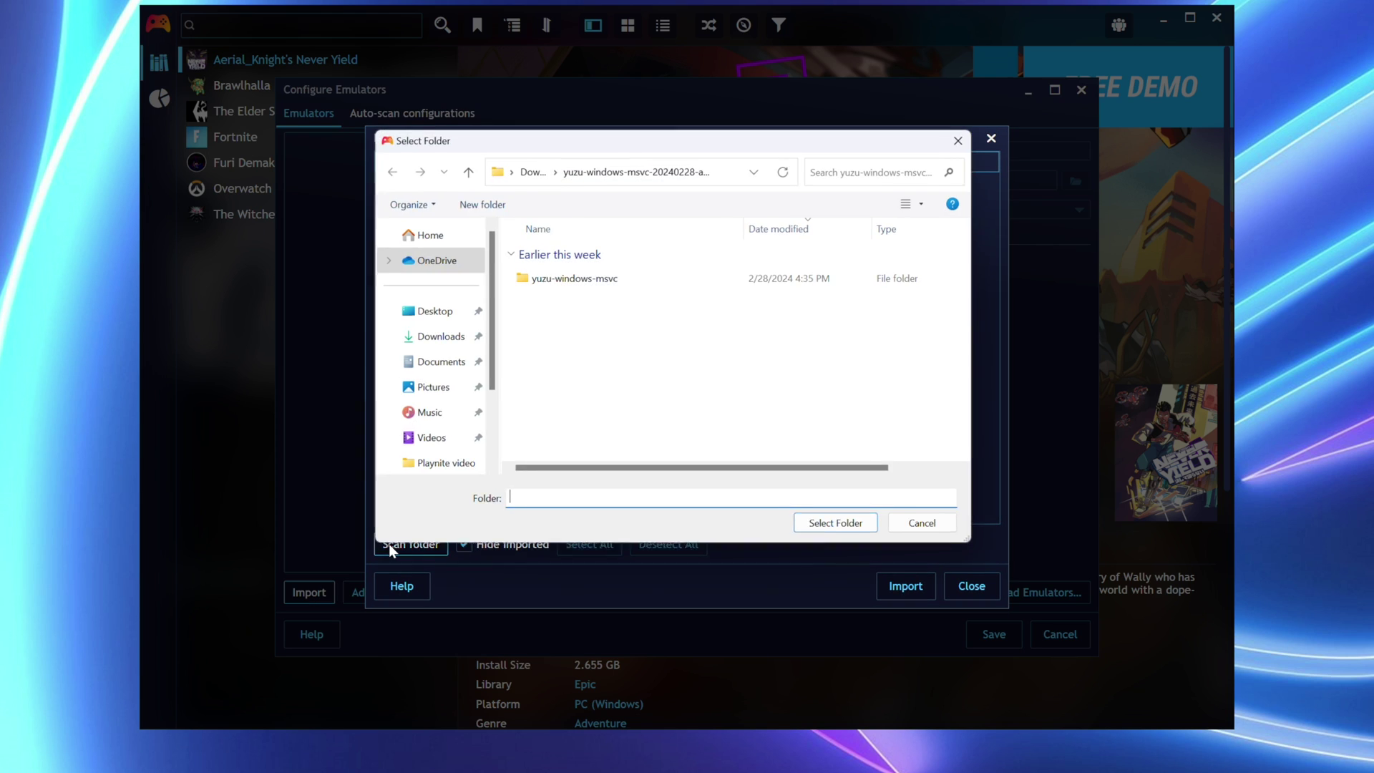
{"action": "left_click", "coordinate": [422, 347]}
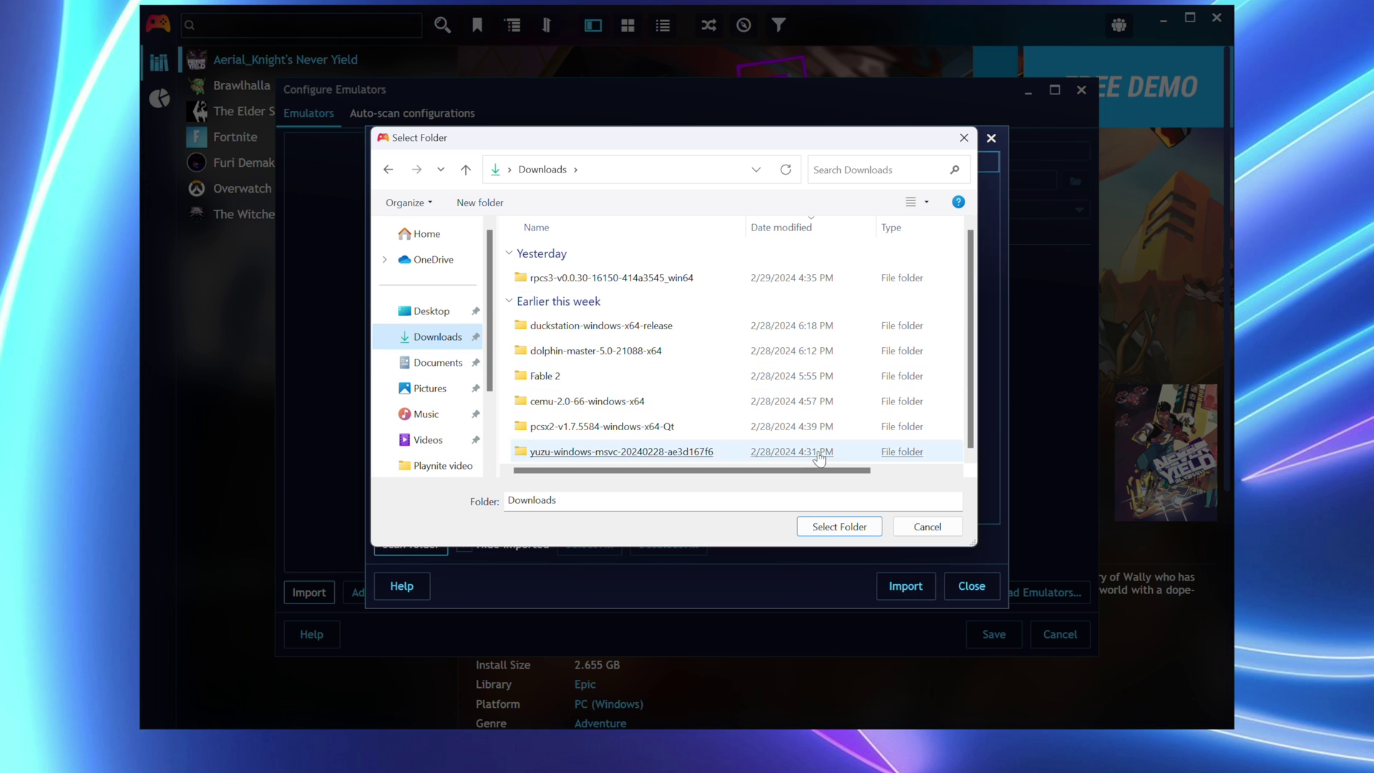
{"action": "left_click", "coordinate": [832, 530]}
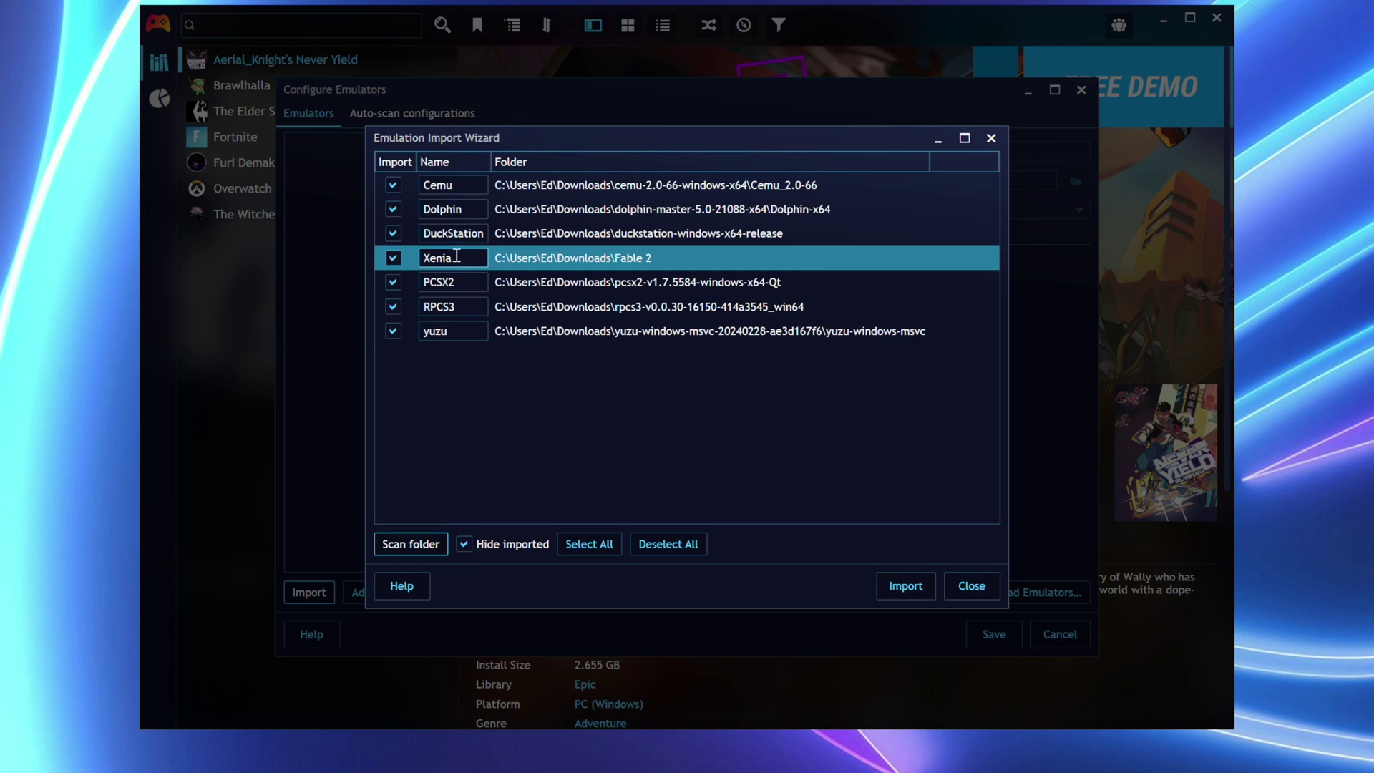
{"action": "left_click", "coordinate": [907, 586]}
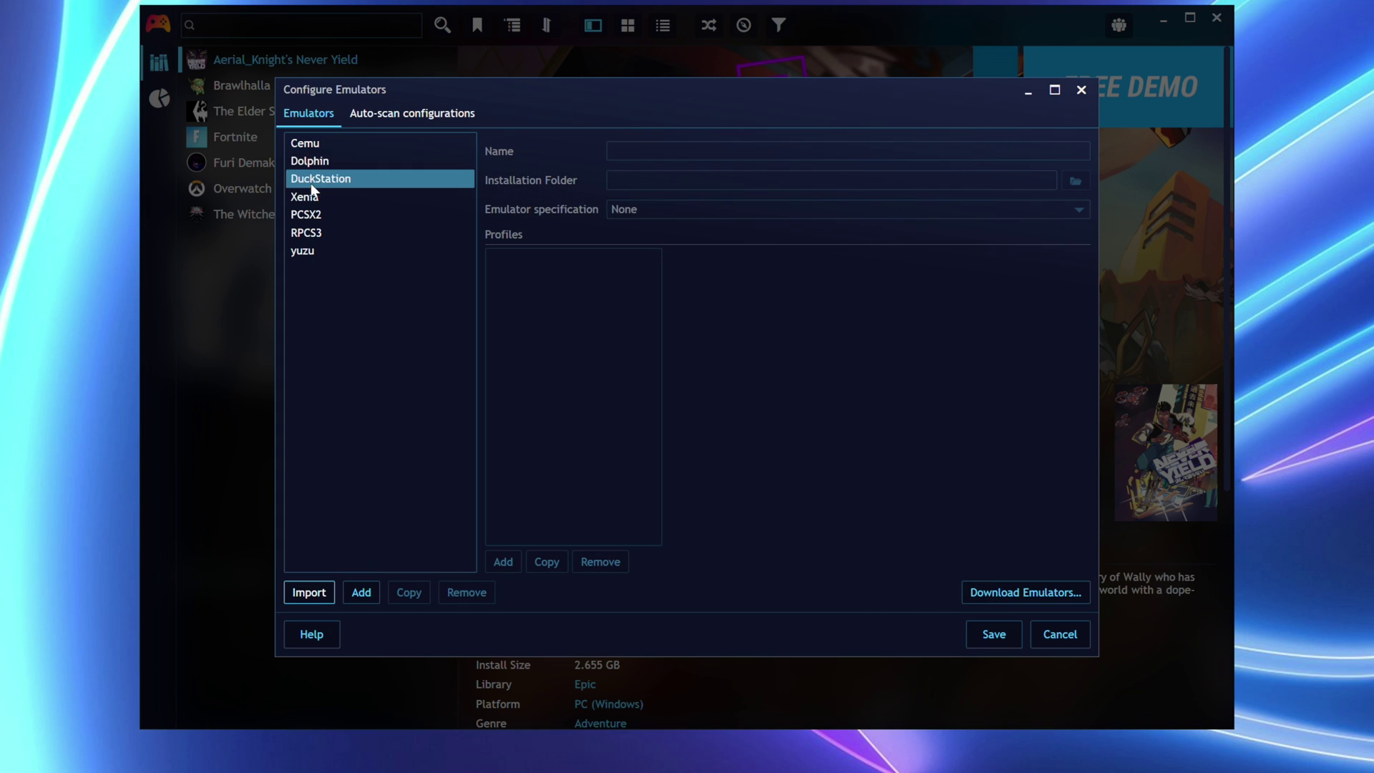
{"action": "left_click", "coordinate": [994, 634]}
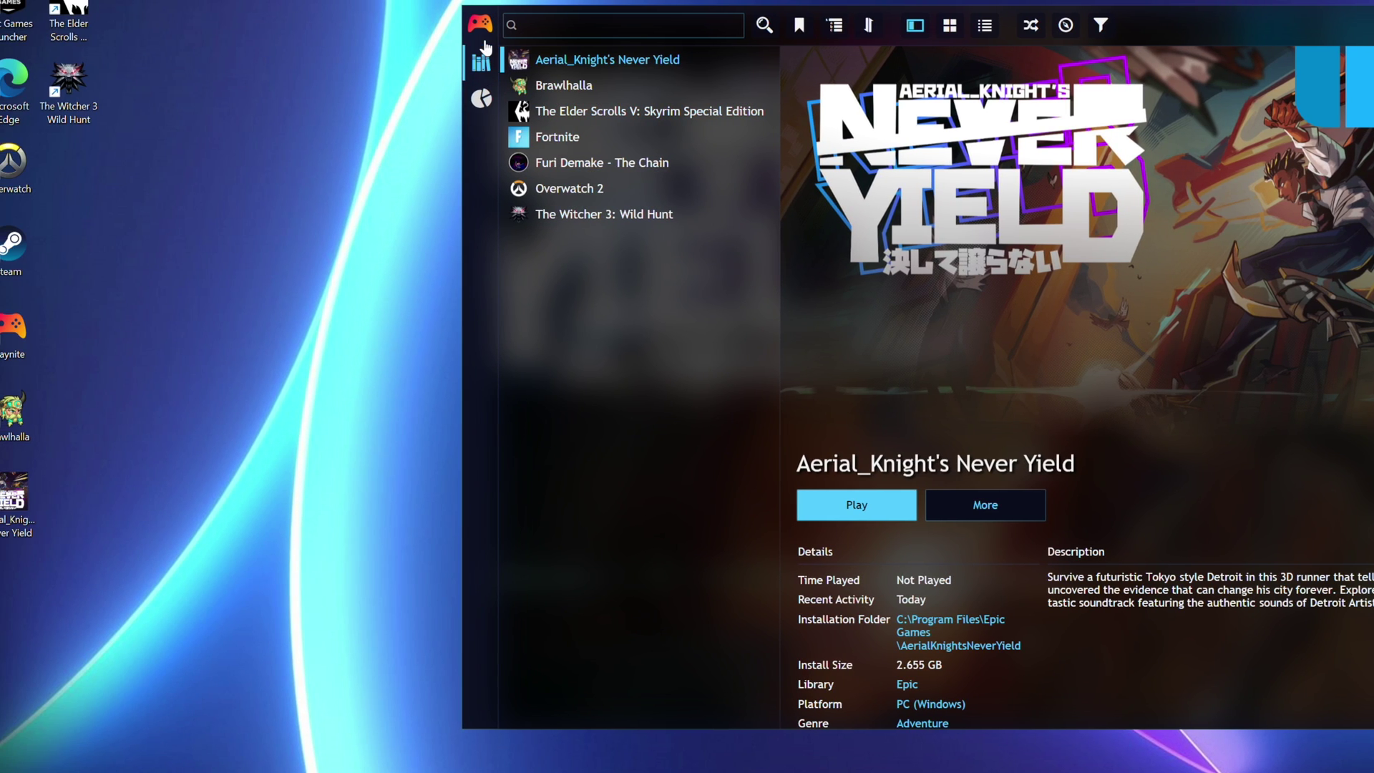
Add an emulated-game scanner using Cemu with the Default profile.
{"action": "left_click", "coordinate": [480, 26]}
{"action": "mouse_move", "coordinate": [433, 50]}
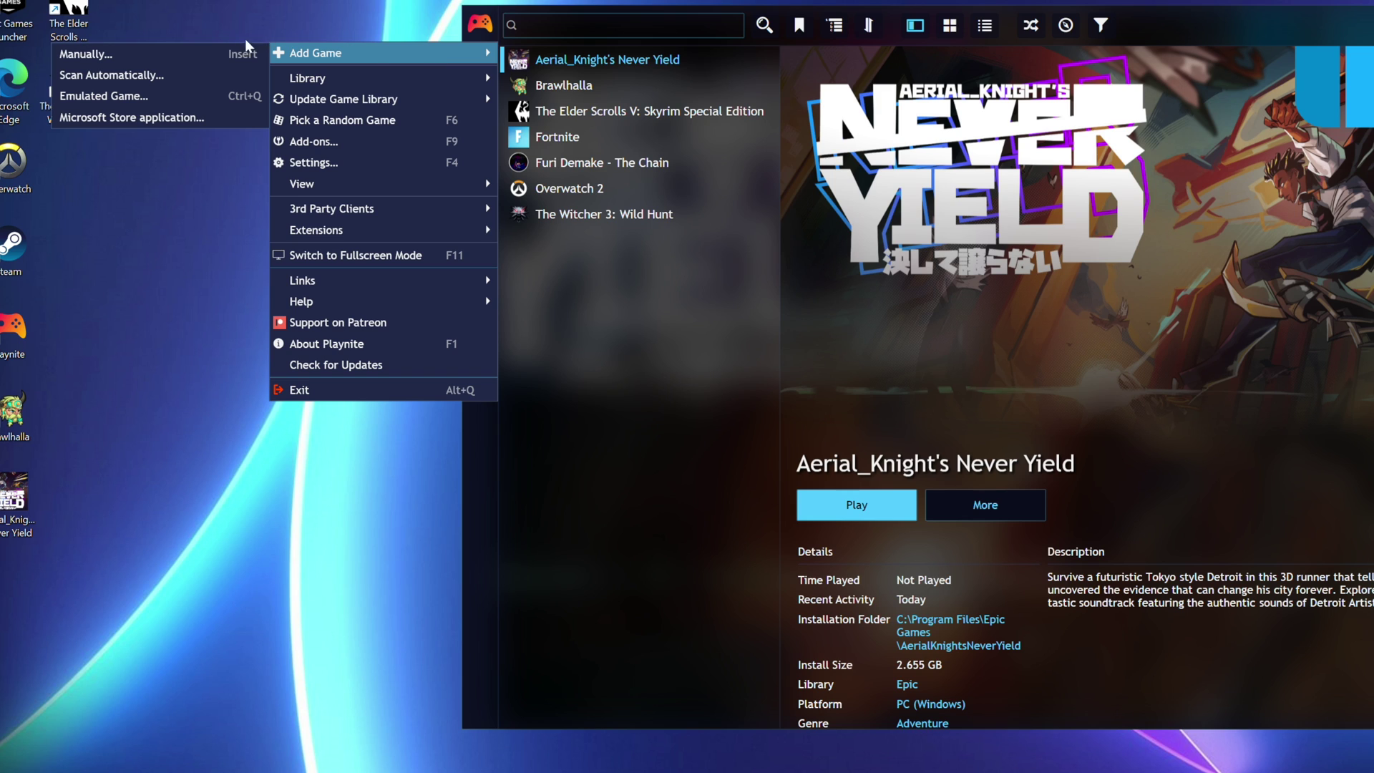
{"action": "left_click", "coordinate": [167, 103]}
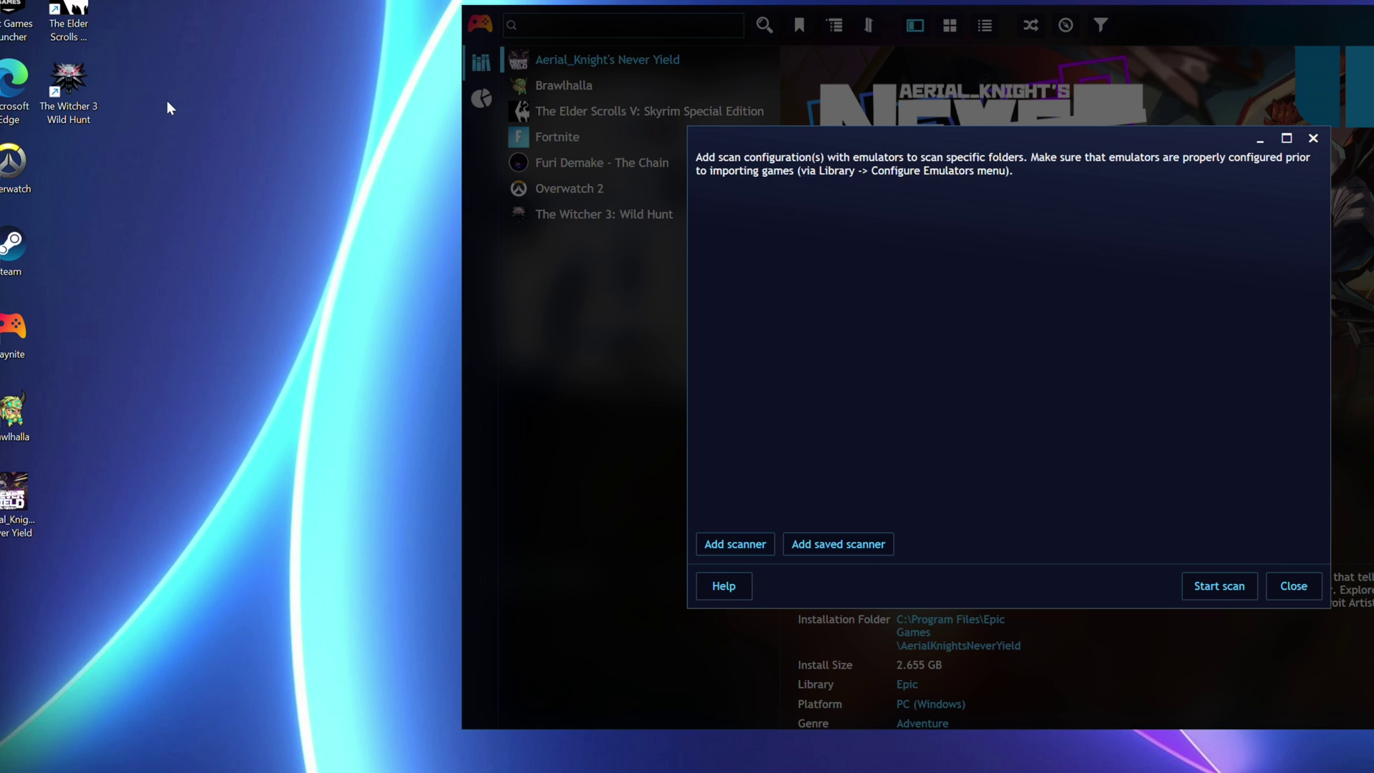
{"action": "left_click", "coordinate": [744, 545]}
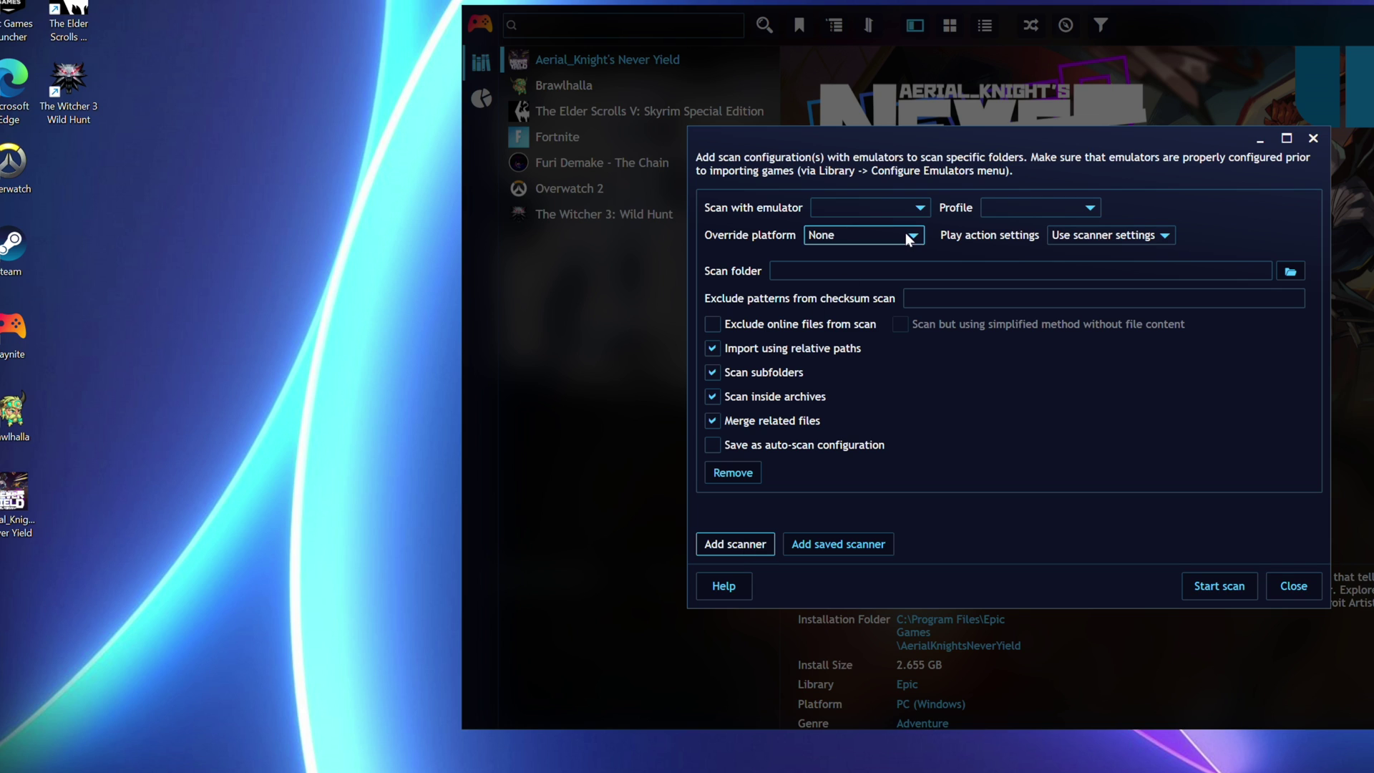
{"action": "left_click", "coordinate": [921, 209]}
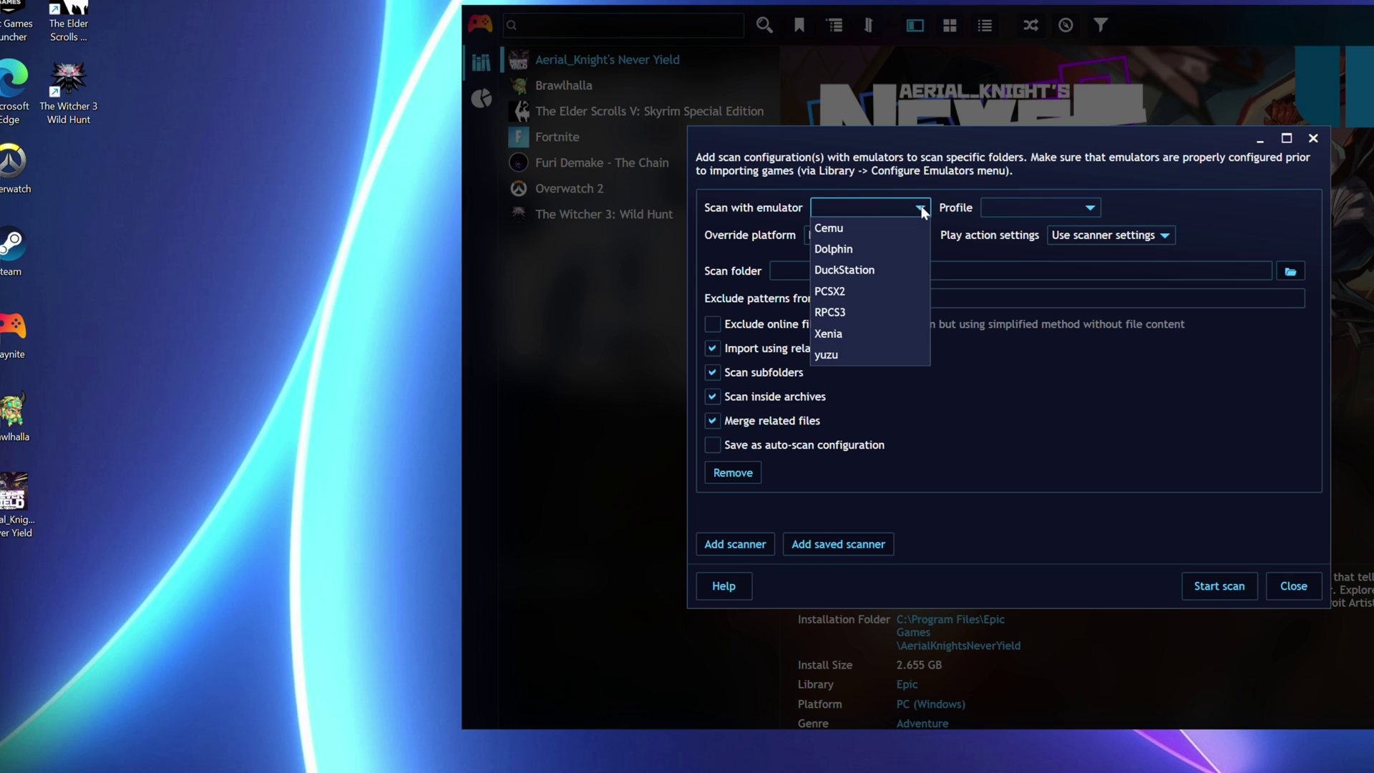
{"action": "left_click", "coordinate": [849, 229]}
{"action": "left_click", "coordinate": [1088, 208]}
{"action": "left_click", "coordinate": [1020, 229]}
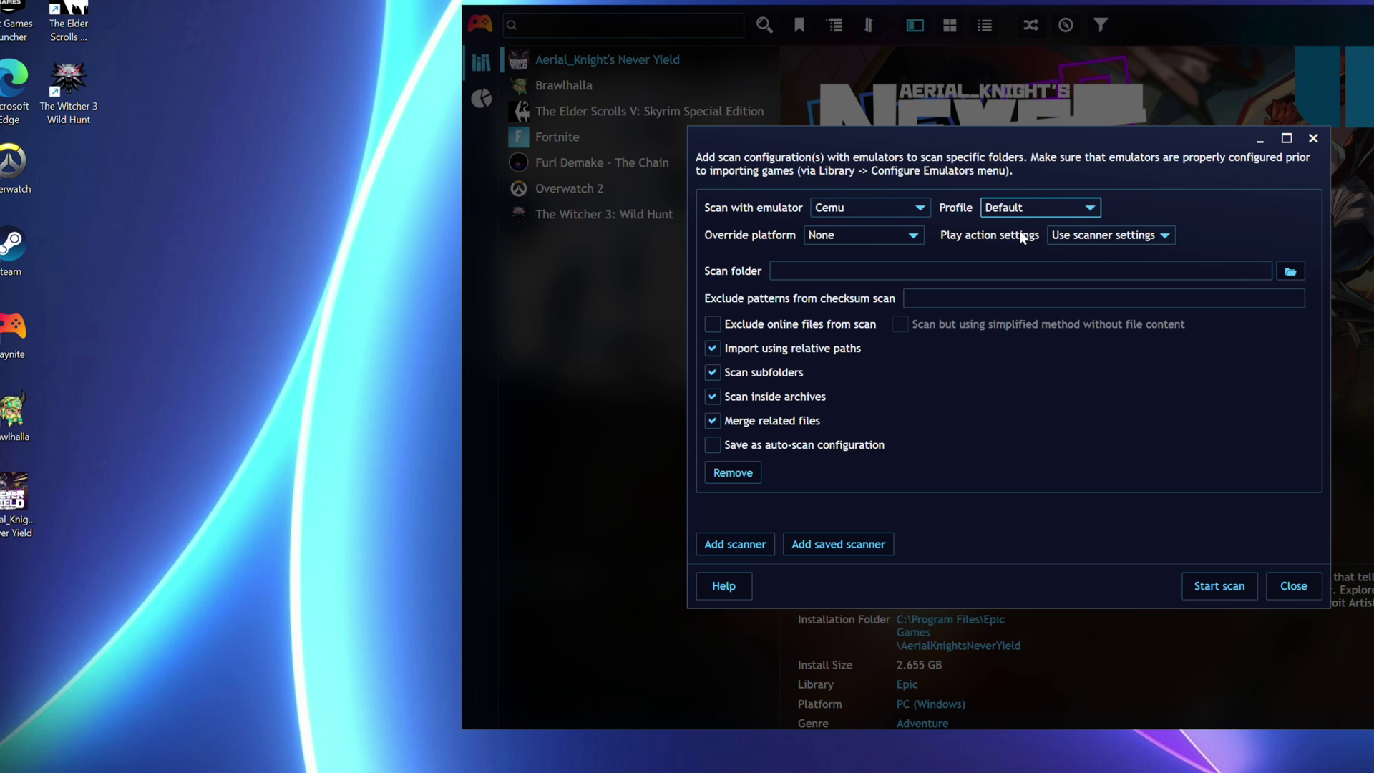
Set the scanner's scan folder to cemu-2.0-66-windows-x64.
{"action": "left_click", "coordinate": [954, 271]}
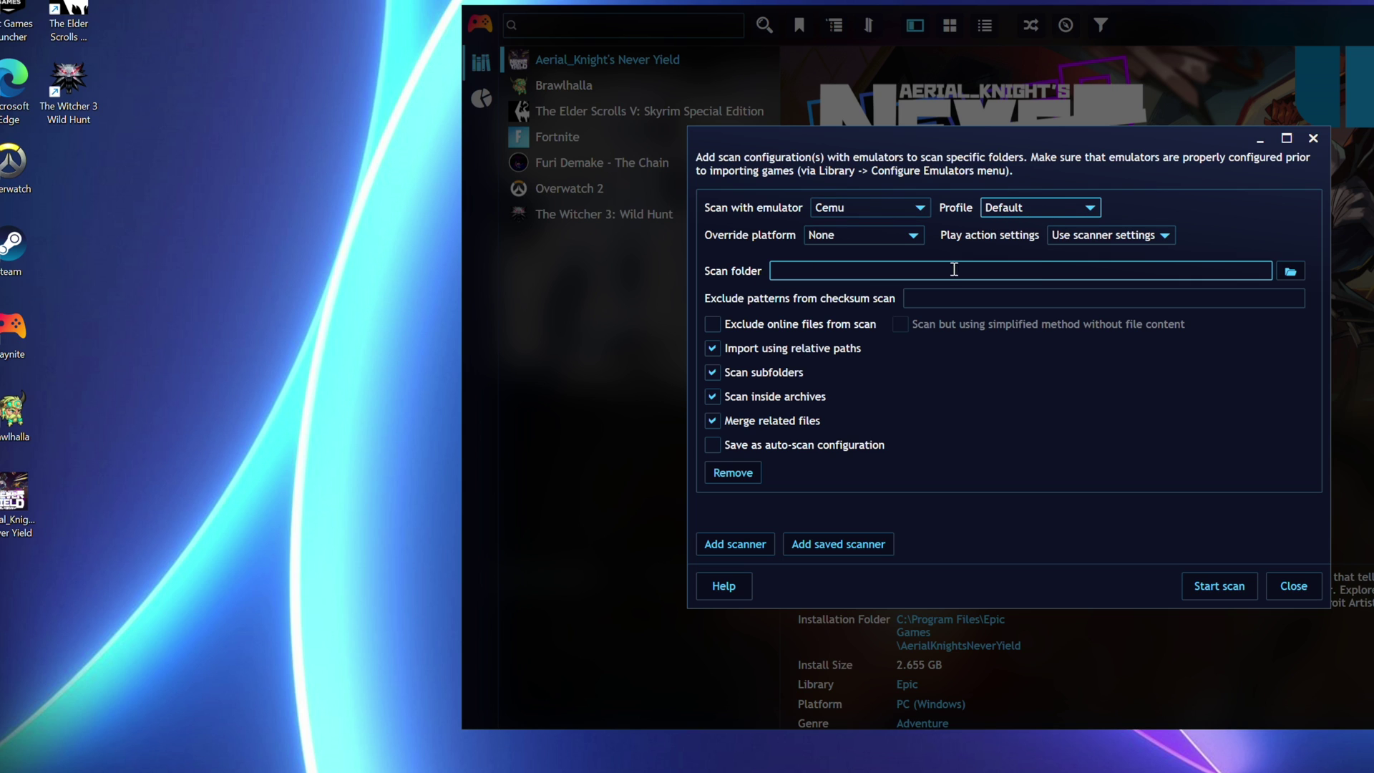
{"action": "left_click", "coordinate": [1291, 272]}
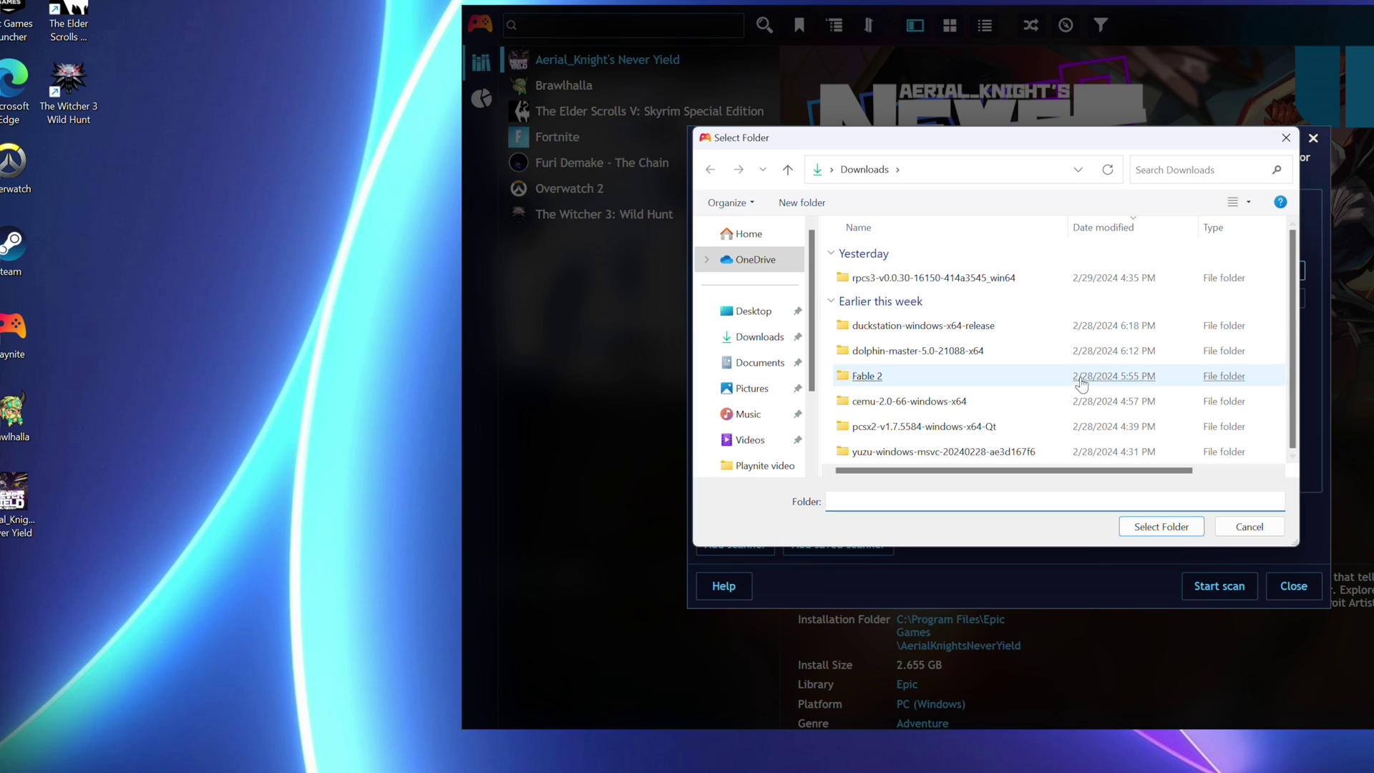
{"action": "double_click", "coordinate": [901, 402]}
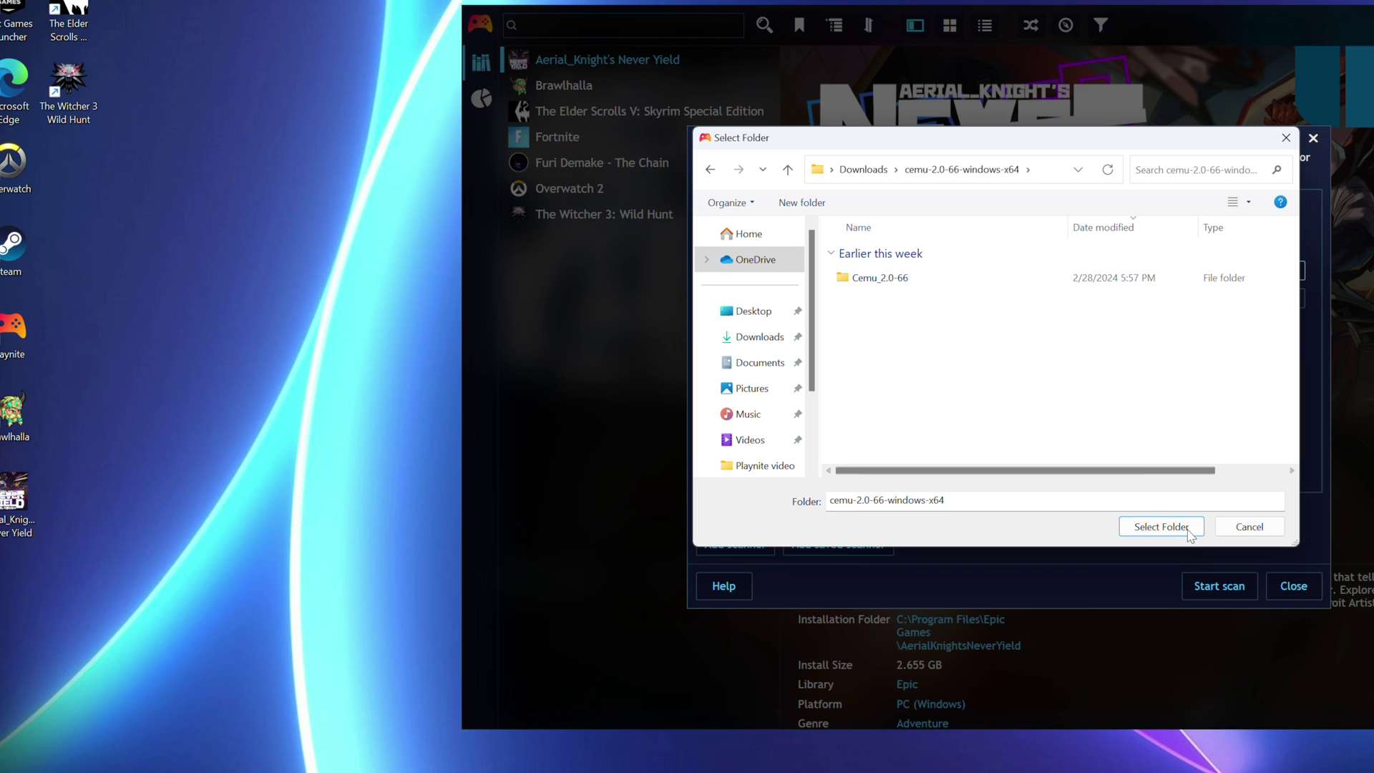
{"action": "left_click", "coordinate": [1161, 527]}
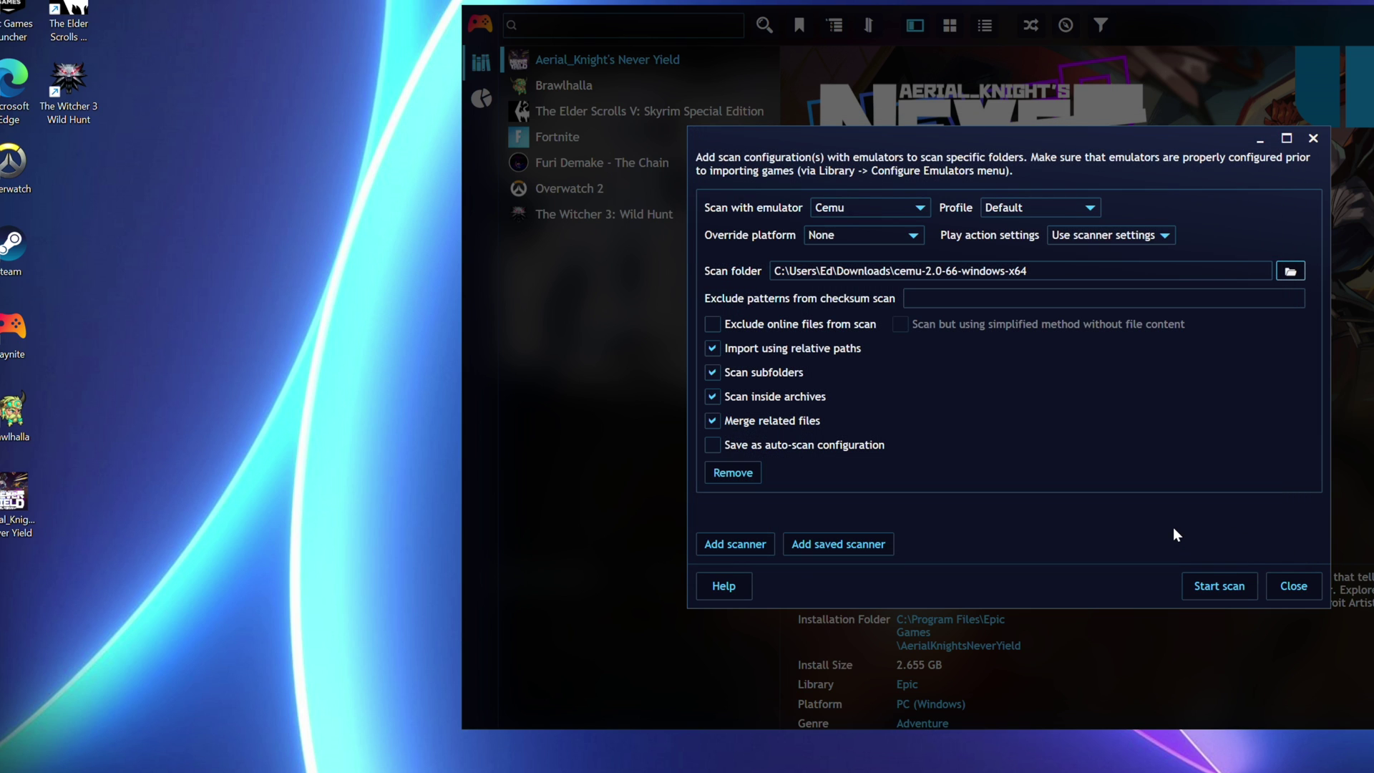
Run the Cemu scan and import the found game red-pro2.
{"action": "left_click", "coordinate": [1218, 587]}
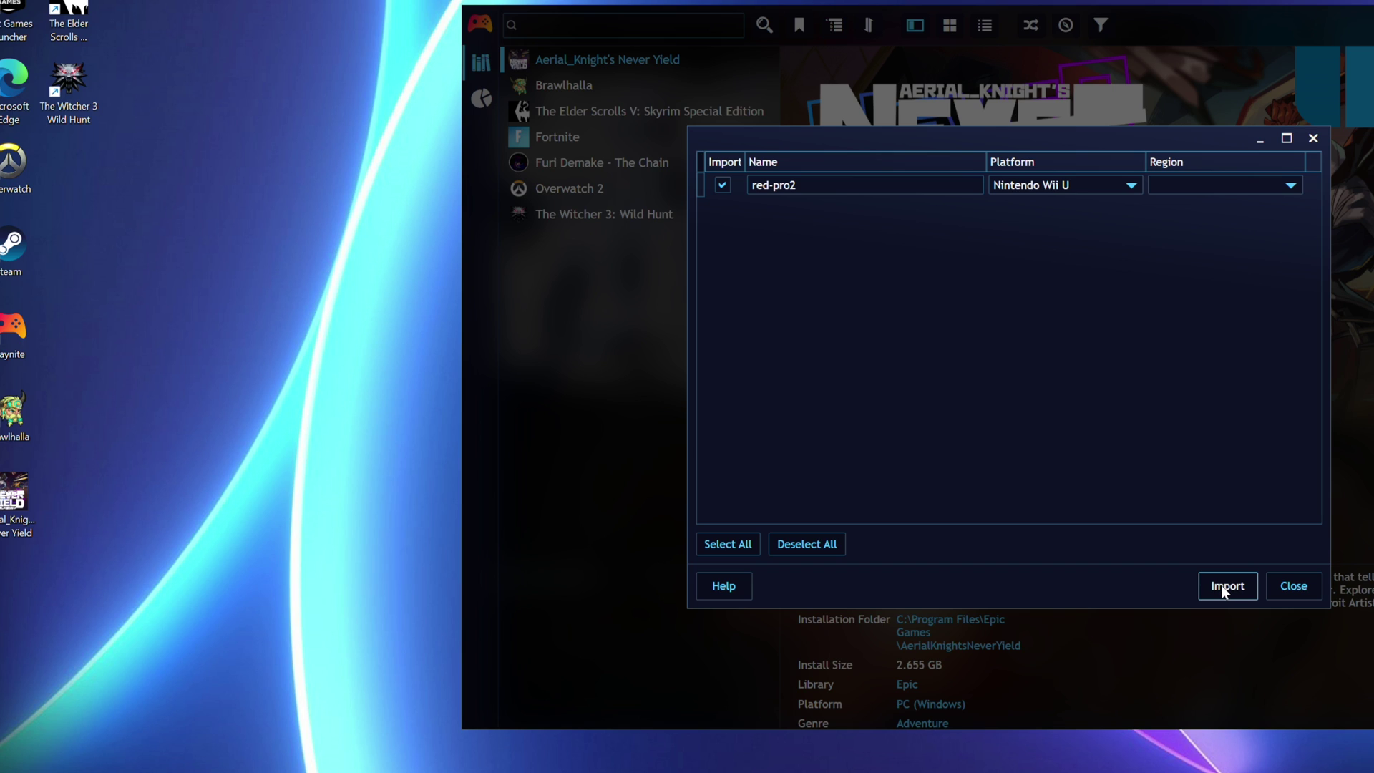
{"action": "left_click", "coordinate": [753, 188]}
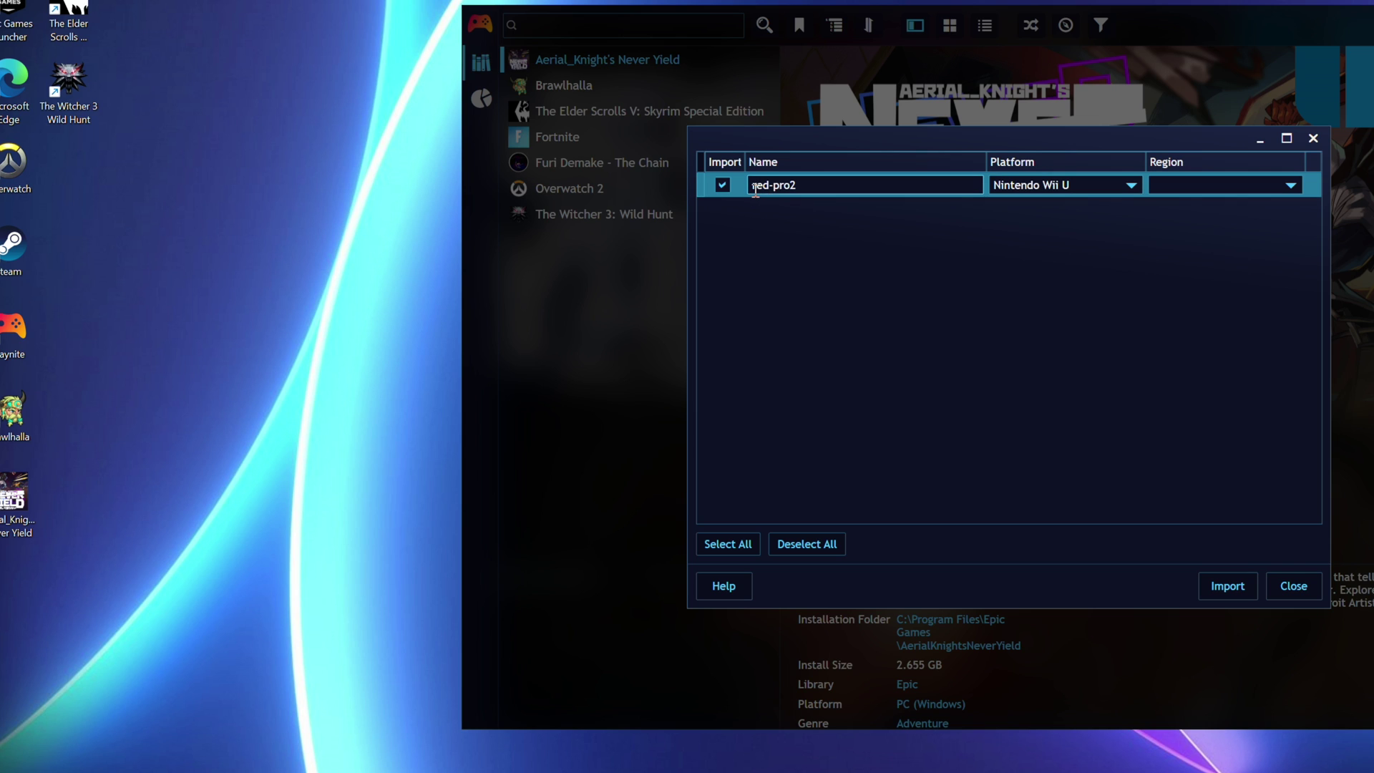
{"action": "left_click", "coordinate": [1227, 587]}
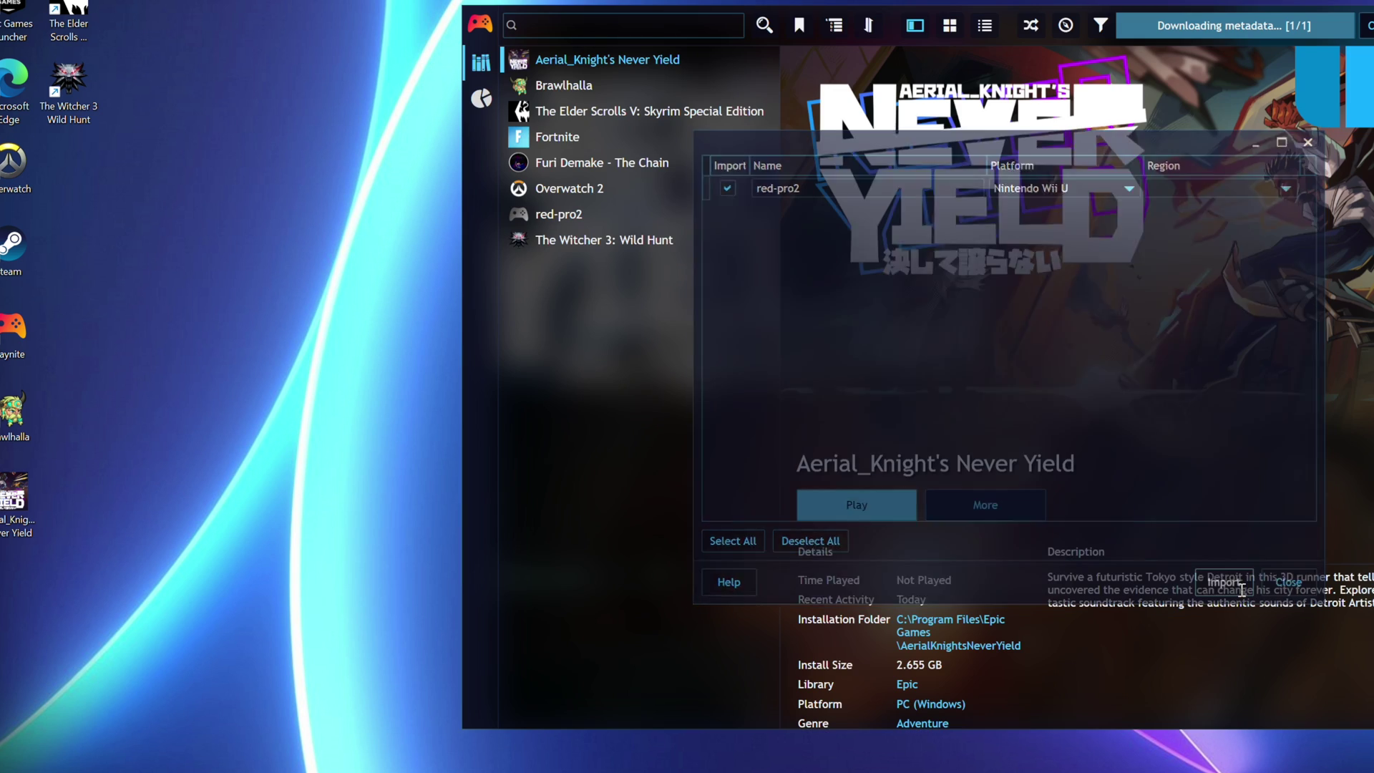
{"action": "left_click", "coordinate": [566, 215]}
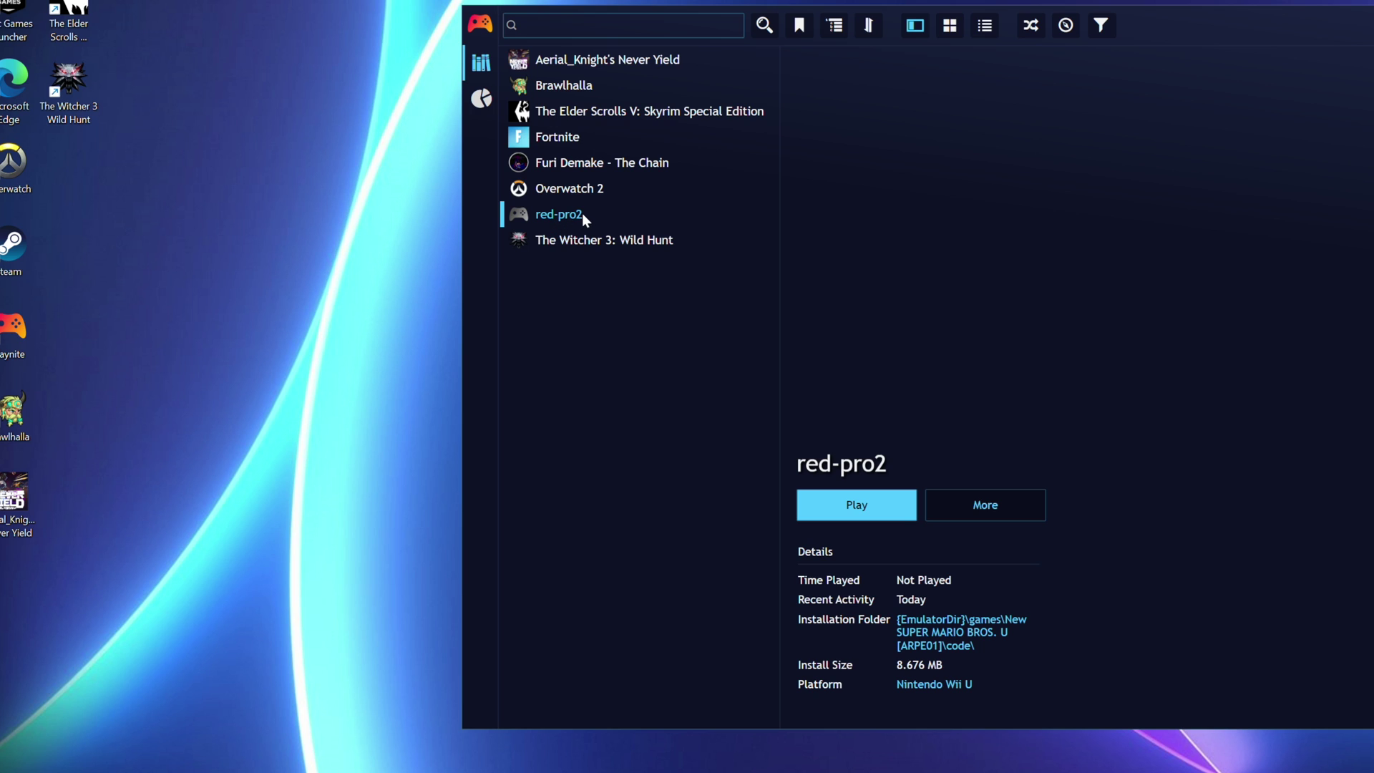
Scan the dolphin folder with a Dolphin scanner and import The Last Story.
{"action": "left_click", "coordinate": [479, 24]}
{"action": "mouse_move", "coordinate": [432, 56]}
{"action": "left_click", "coordinate": [143, 96]}
{"action": "left_click", "coordinate": [735, 544]}
{"action": "left_click", "coordinate": [868, 207]}
{"action": "left_click", "coordinate": [868, 225]}
{"action": "left_click", "coordinate": [1290, 271]}
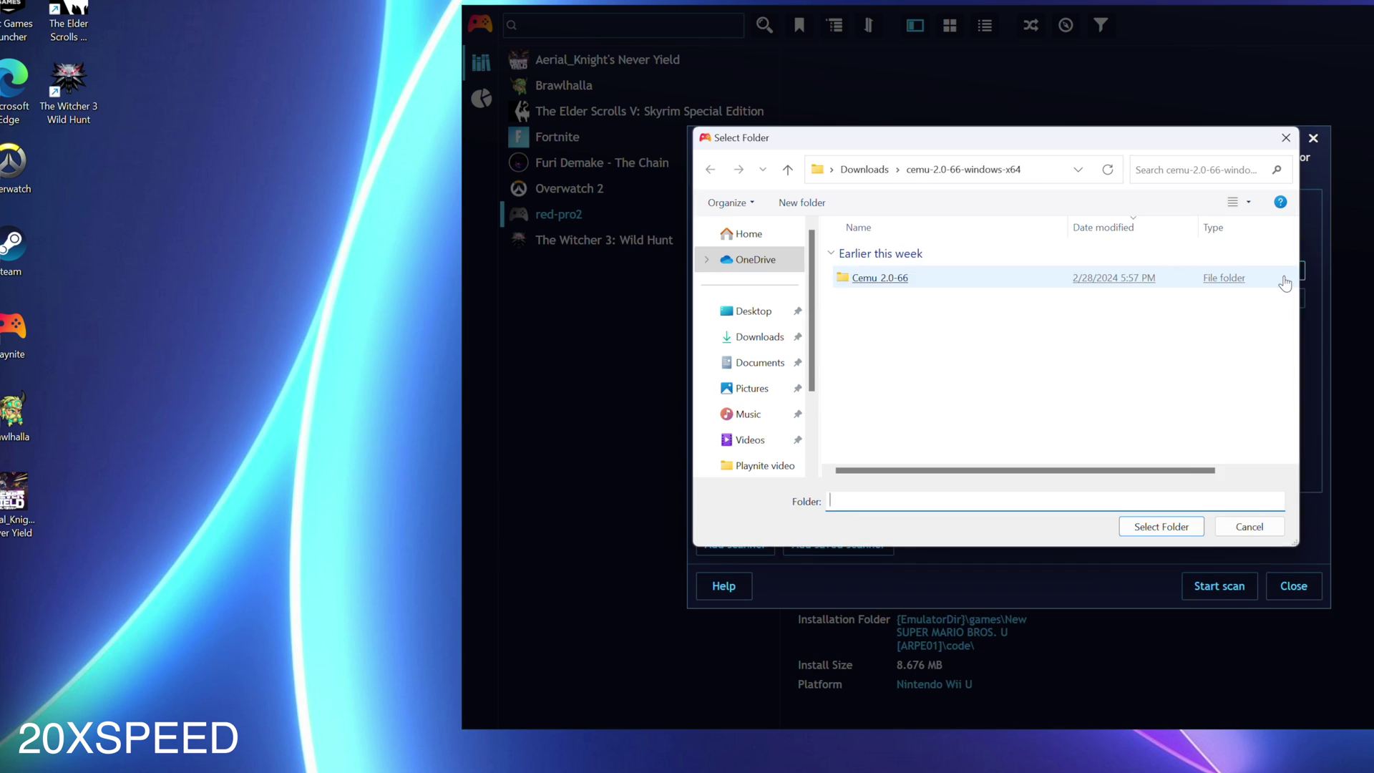
{"action": "left_click", "coordinate": [1160, 525]}
{"action": "left_click", "coordinate": [1219, 585]}
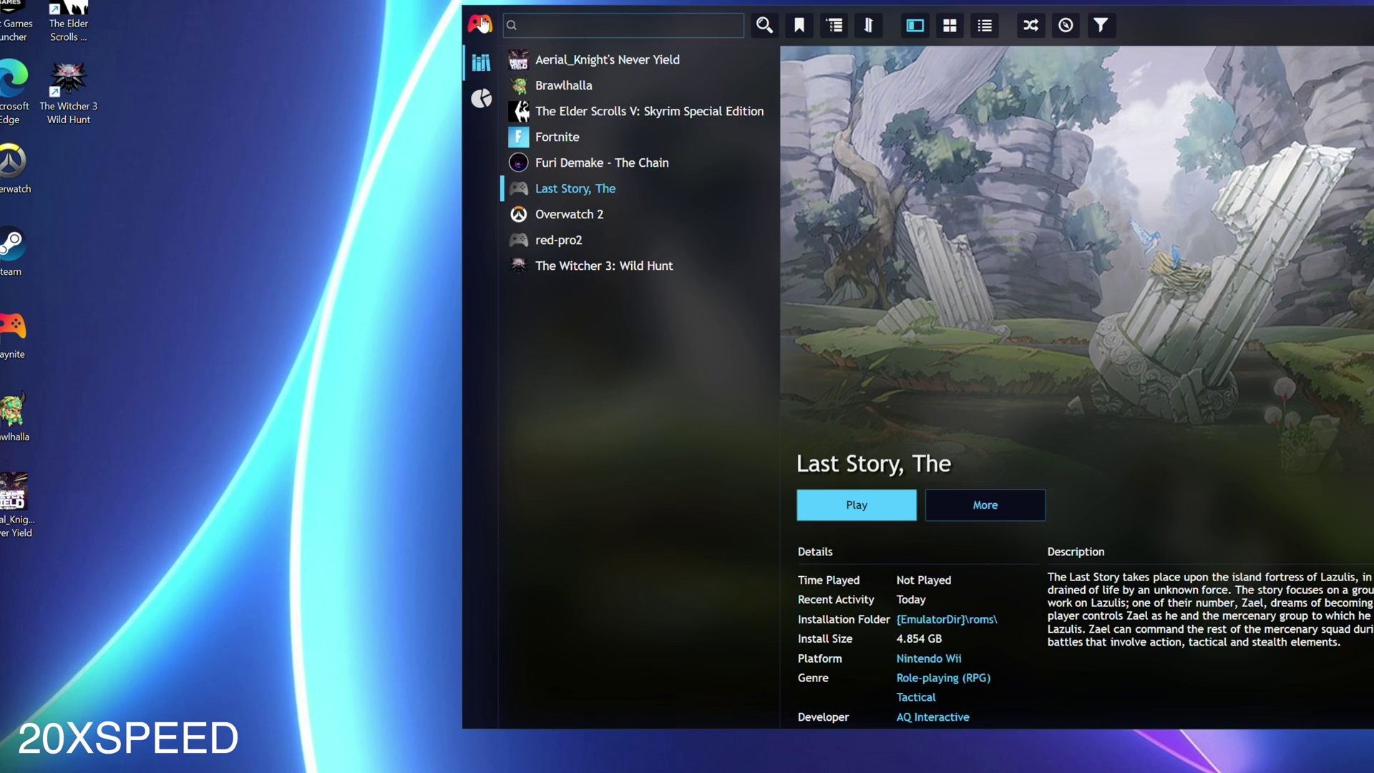
{"action": "left_click", "coordinate": [480, 23]}
Scan with DuckStation's Default profile and import Crash Bandicoot and Metal Slug X.
{"action": "left_click", "coordinate": [143, 96]}
{"action": "left_click", "coordinate": [735, 544]}
{"action": "left_click", "coordinate": [868, 208]}
{"action": "left_click", "coordinate": [868, 243]}
{"action": "left_click", "coordinate": [1040, 207]}
{"action": "left_click", "coordinate": [1009, 226]}
{"action": "left_click", "coordinate": [1220, 585]}
{"action": "left_click", "coordinate": [1224, 582]}
Scan the pcsx2 folder with PCSX2 and import God of War II.
{"action": "left_click", "coordinate": [479, 23]}
{"action": "left_click", "coordinate": [143, 96]}
{"action": "left_click", "coordinate": [735, 544]}
{"action": "left_click", "coordinate": [868, 207]}
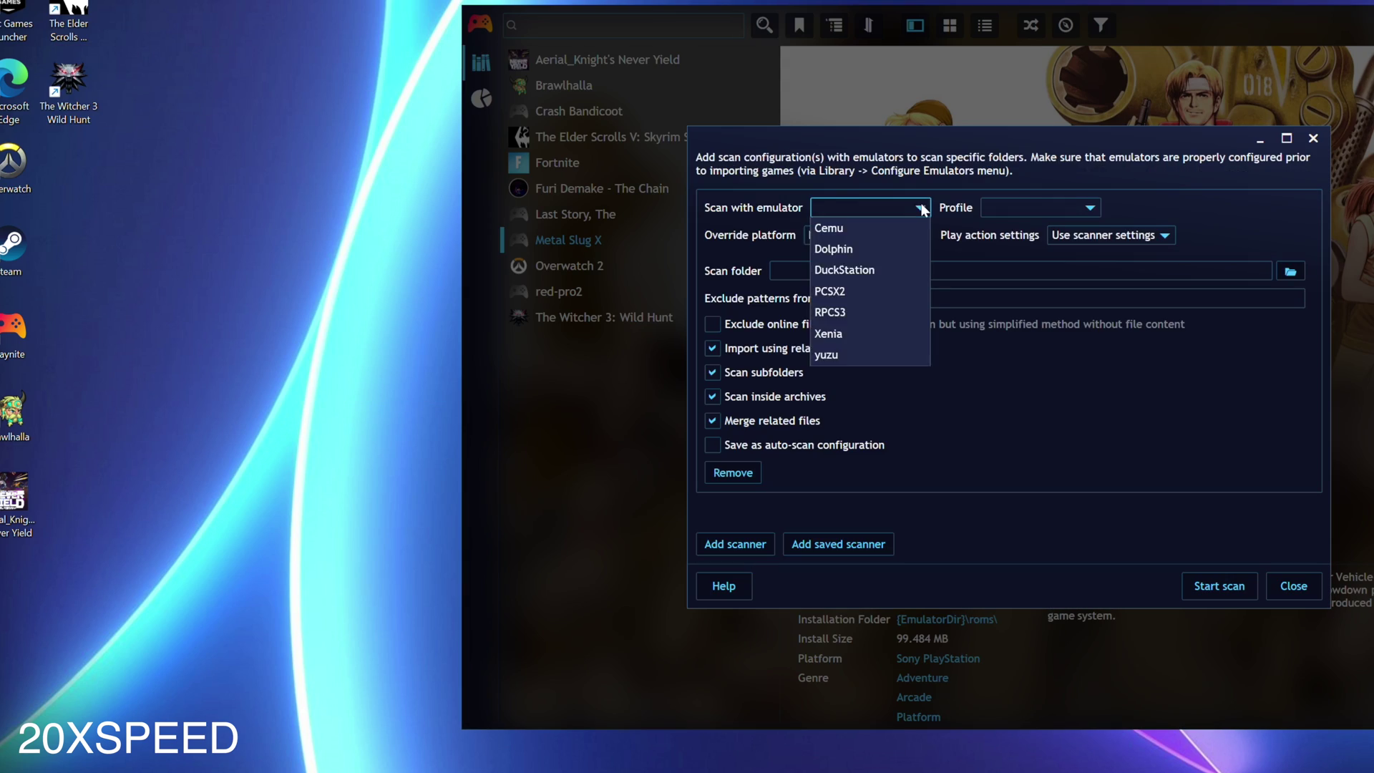
{"action": "left_click", "coordinate": [828, 288]}
{"action": "left_click", "coordinate": [1290, 271]}
{"action": "left_click", "coordinate": [924, 427]}
{"action": "left_click", "coordinate": [1161, 526]}
{"action": "left_click", "coordinate": [1219, 585]}
Scan the rpcs3 folder with RPCS3 and import 3D Dot Game Heroes.
{"action": "left_click", "coordinate": [480, 24]}
{"action": "left_click", "coordinate": [143, 96]}
{"action": "left_click", "coordinate": [735, 544]}
{"action": "left_click", "coordinate": [1290, 272]}
{"action": "left_click", "coordinate": [1220, 586]}
{"action": "left_click", "coordinate": [479, 24]}
Scan the Fable 2 folder with Xenia's Canary profile and import Fable II.
{"action": "left_click", "coordinate": [143, 95]}
{"action": "left_click", "coordinate": [735, 544]}
{"action": "left_click", "coordinate": [868, 208]}
{"action": "left_click", "coordinate": [1291, 271]}
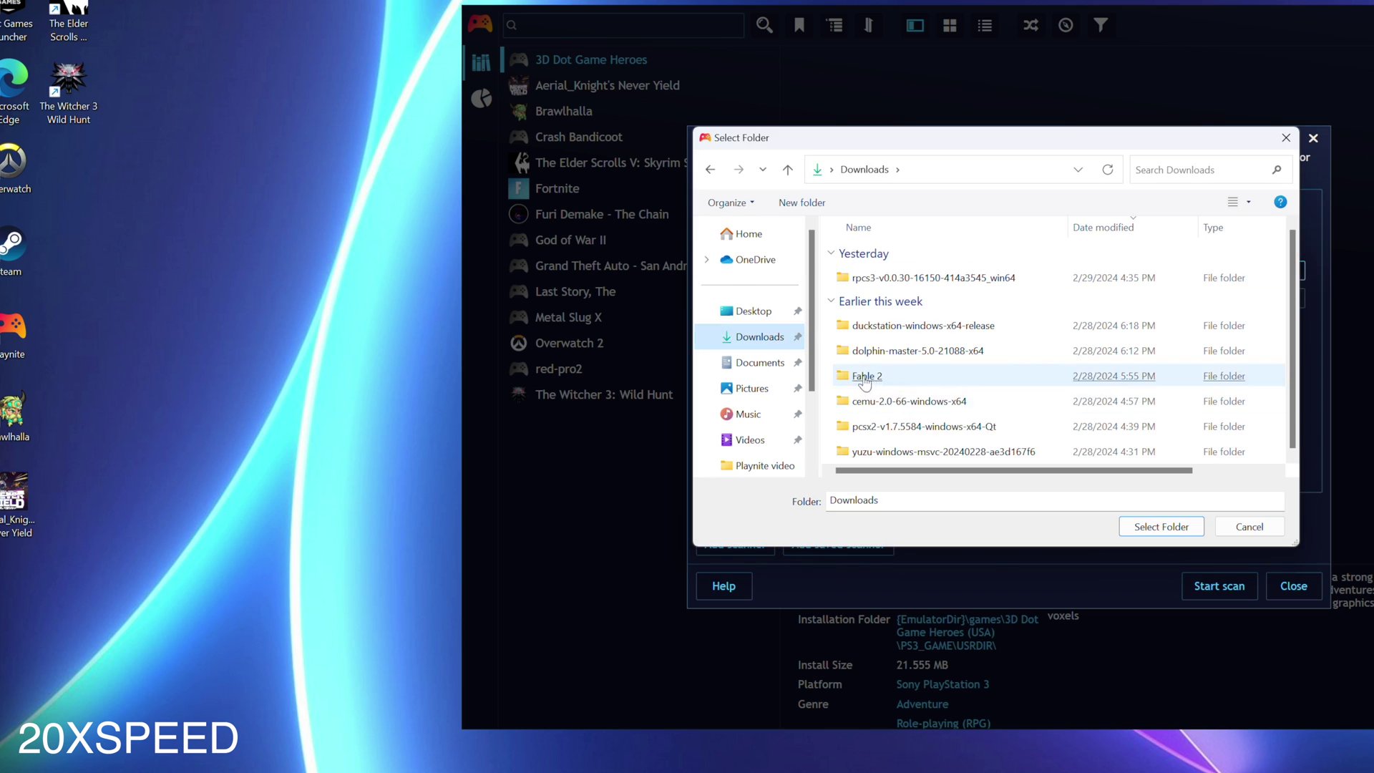
{"action": "left_click", "coordinate": [1161, 526]}
{"action": "left_click", "coordinate": [1220, 585]}
{"action": "left_click", "coordinate": [1220, 585]}
Scan with yuzu and import TOTK into the library.
{"action": "left_click", "coordinate": [479, 24]}
{"action": "mouse_move", "coordinate": [316, 53]}
{"action": "left_click", "coordinate": [143, 96]}
{"action": "left_click", "coordinate": [735, 544]}
{"action": "left_click", "coordinate": [1290, 272]}
{"action": "left_click", "coordinate": [1161, 527]}
{"action": "left_click", "coordinate": [1220, 586]}
{"action": "left_click", "coordinate": [1224, 584]}
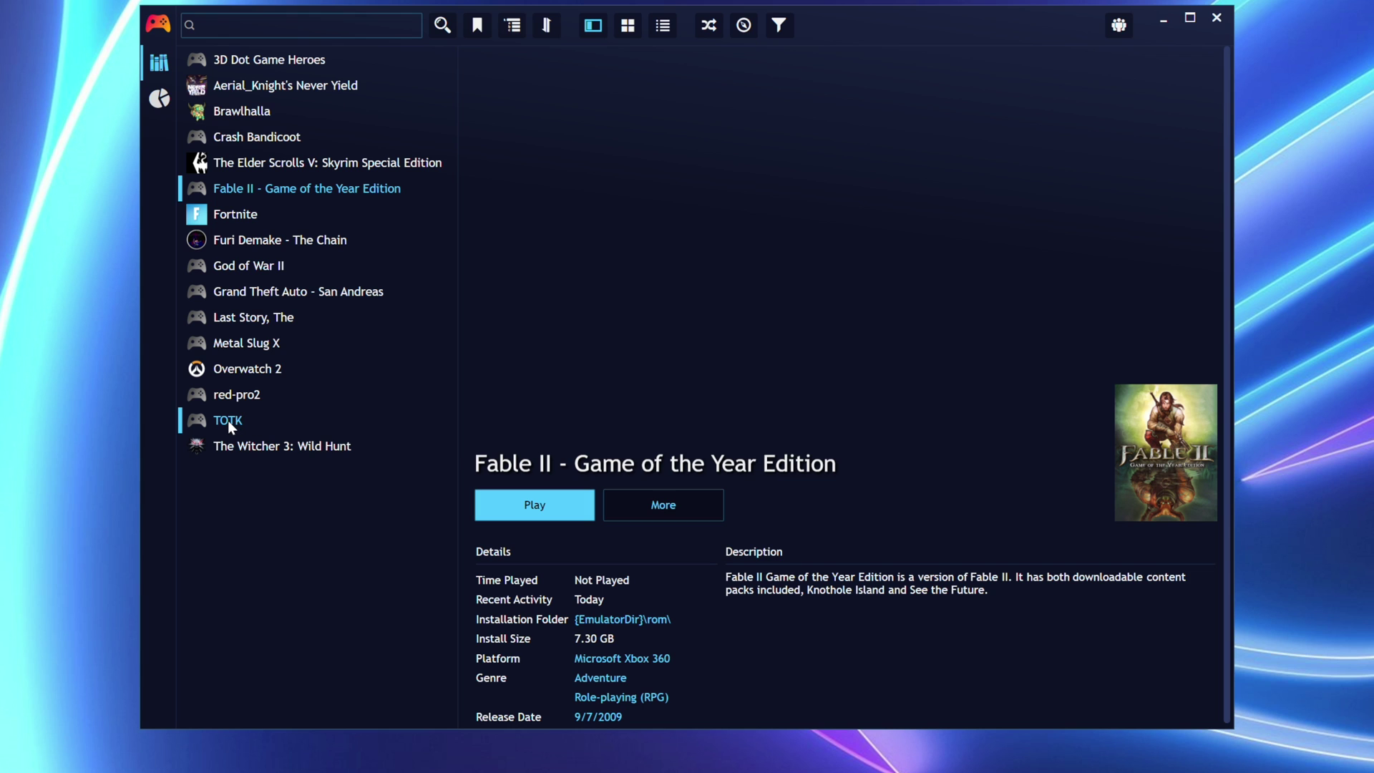
Change the Wii U entry's name from red-pro2 to 'Super Mario Bro' and save.
{"action": "left_click", "coordinate": [228, 419]}
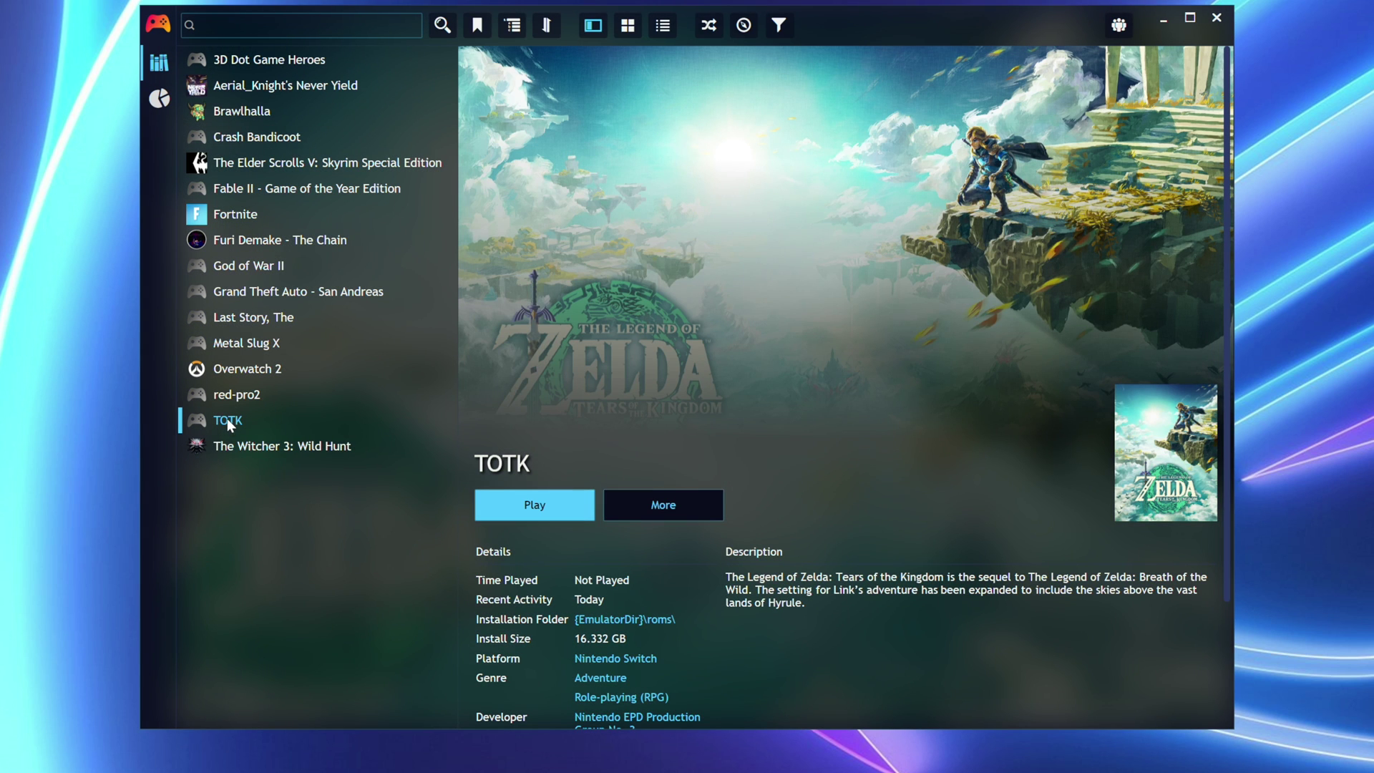
{"action": "left_click", "coordinate": [234, 398]}
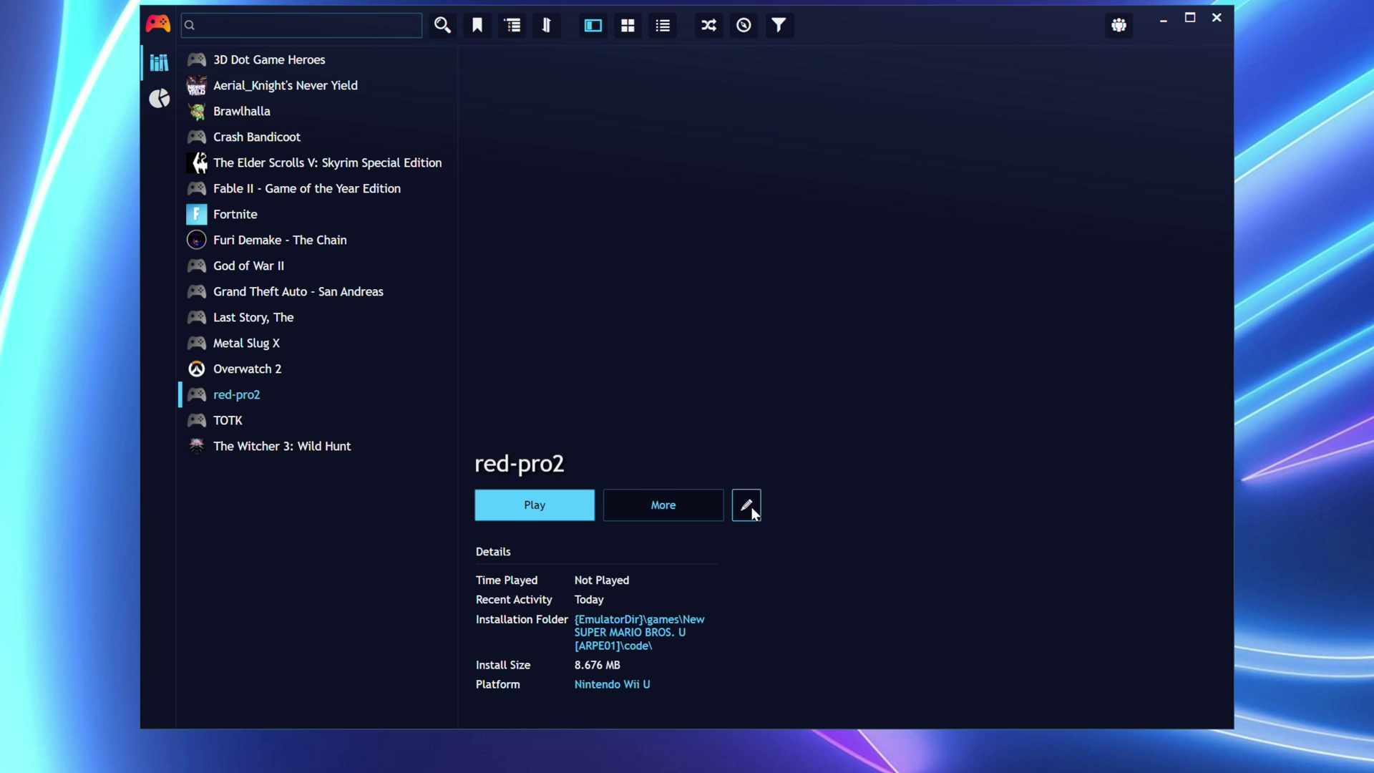
{"action": "left_click", "coordinate": [746, 506]}
{"action": "double_click", "coordinate": [521, 150]}
{"action": "type", "text": "Super Mario Bro"}
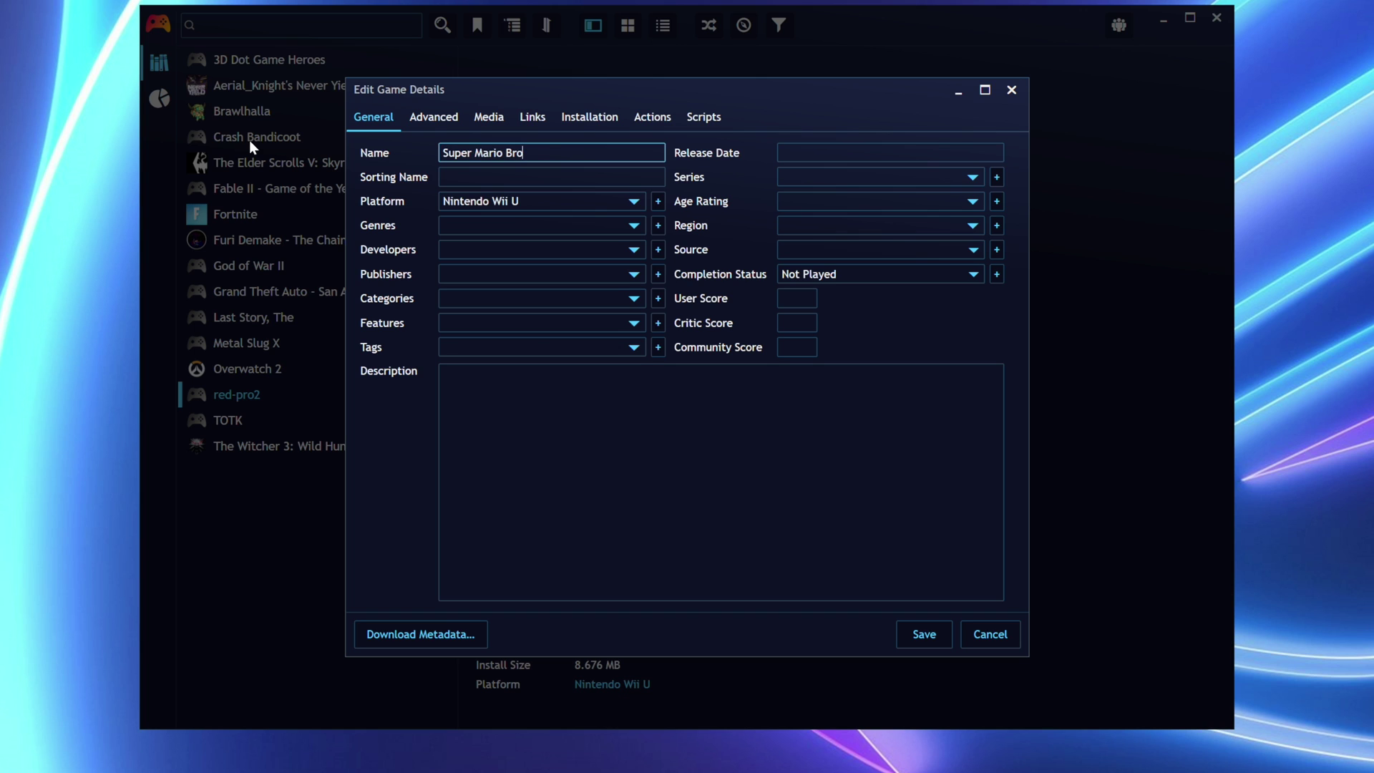
{"action": "left_click", "coordinate": [929, 634]}
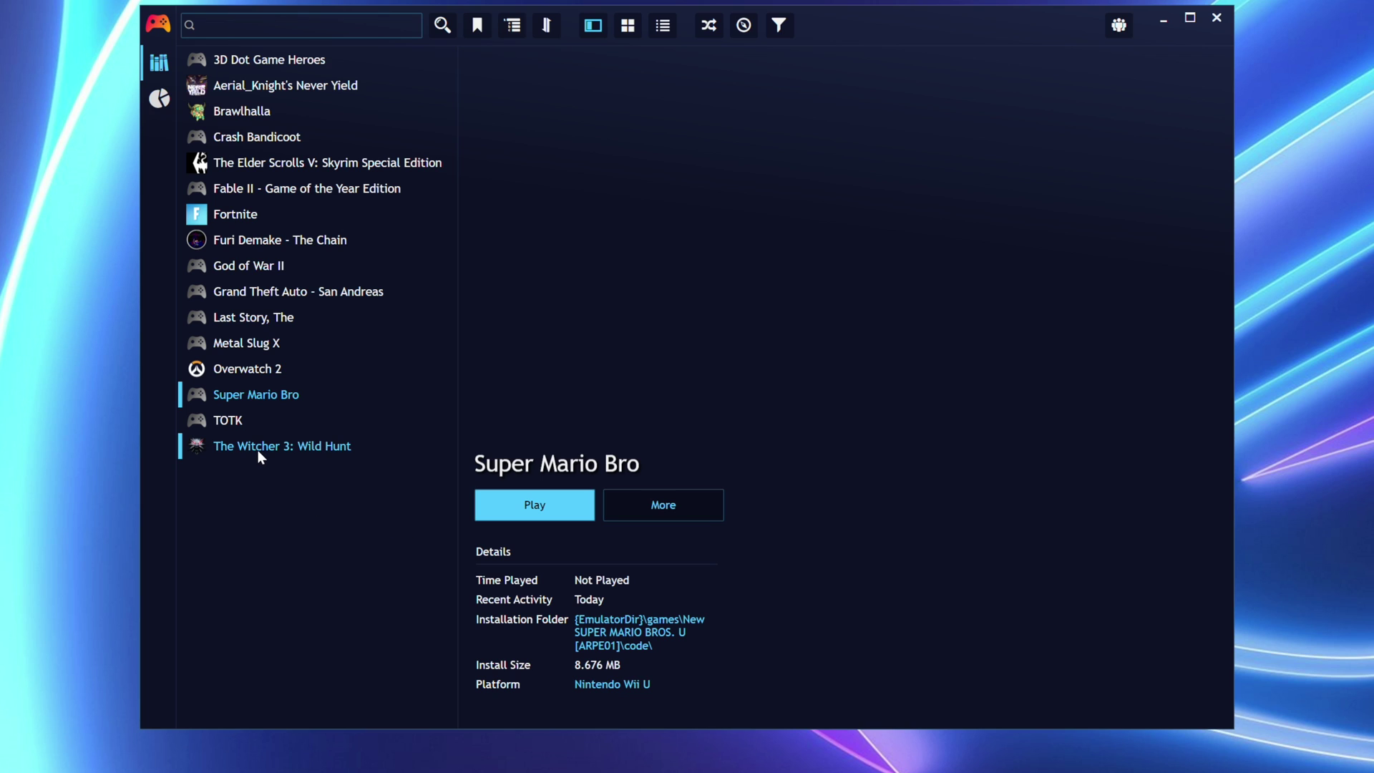
{"action": "left_click", "coordinate": [243, 63]}
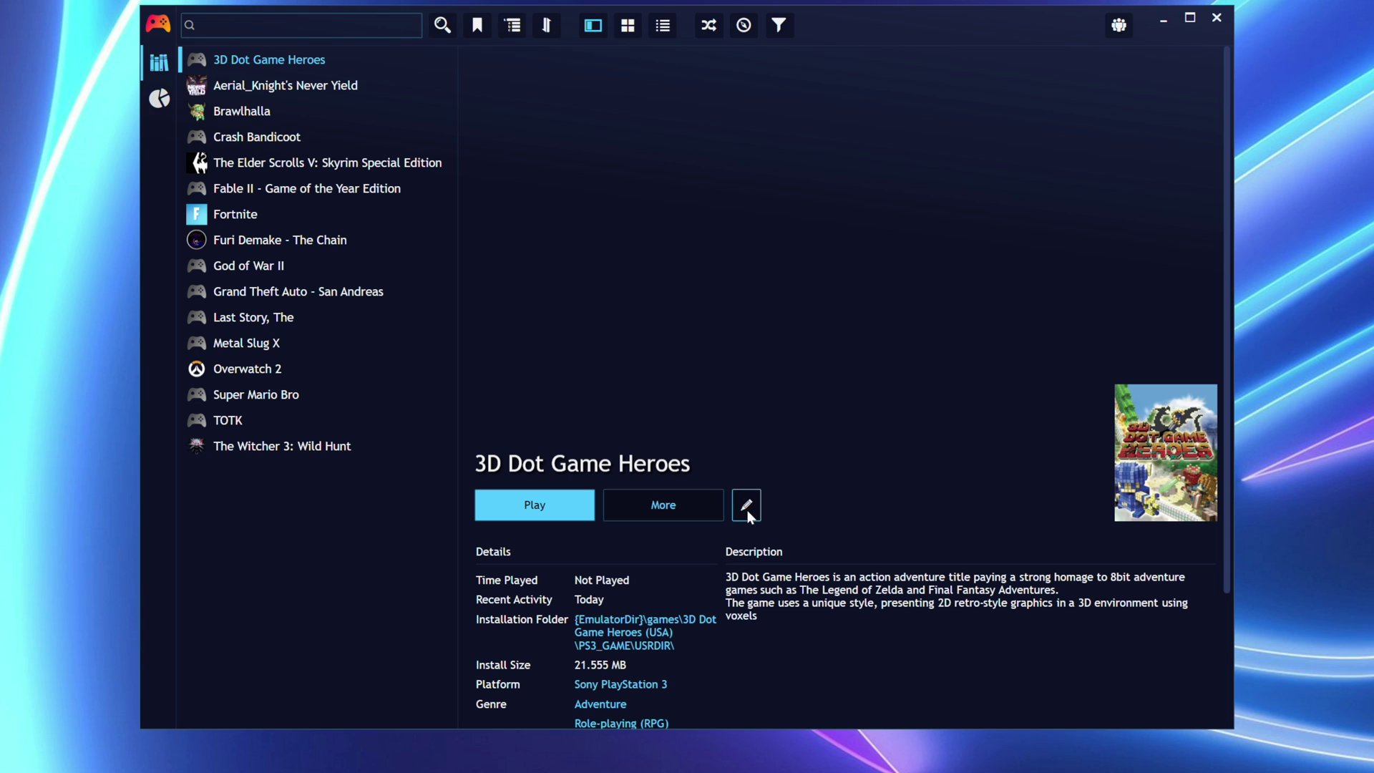
Give 3D Dot Game Heroes a downloaded 500x290 icon, leaving the cover unchanged.
{"action": "left_click", "coordinate": [747, 506]}
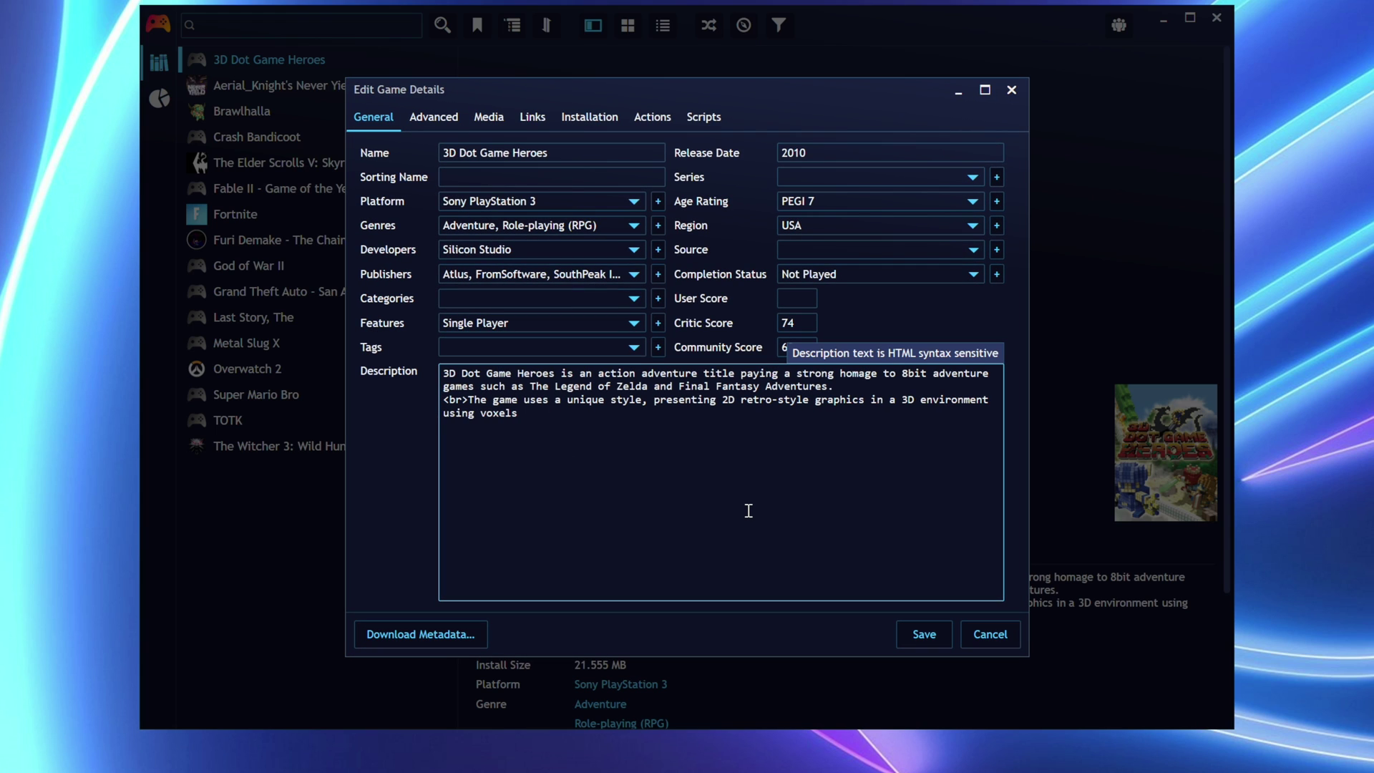
{"action": "left_click", "coordinate": [494, 120]}
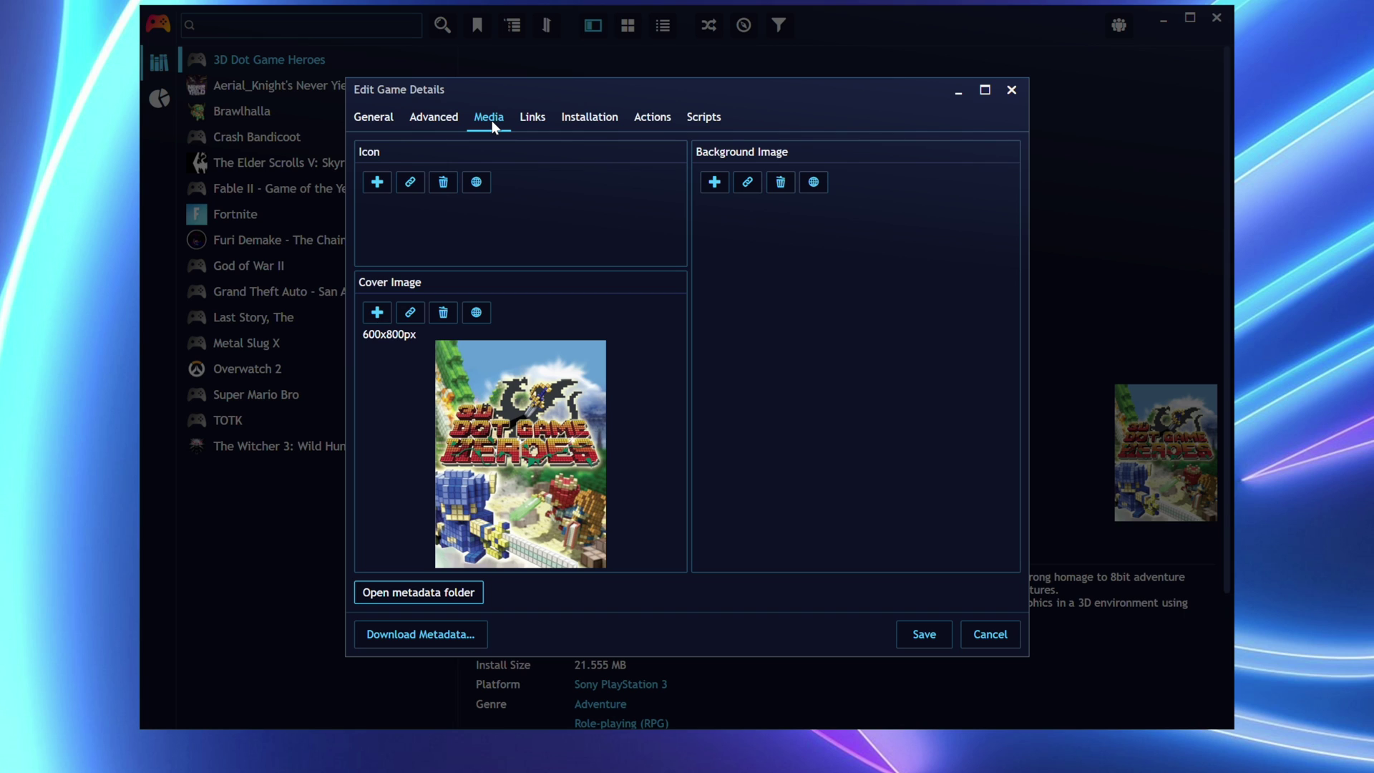
{"action": "left_click", "coordinate": [478, 182]}
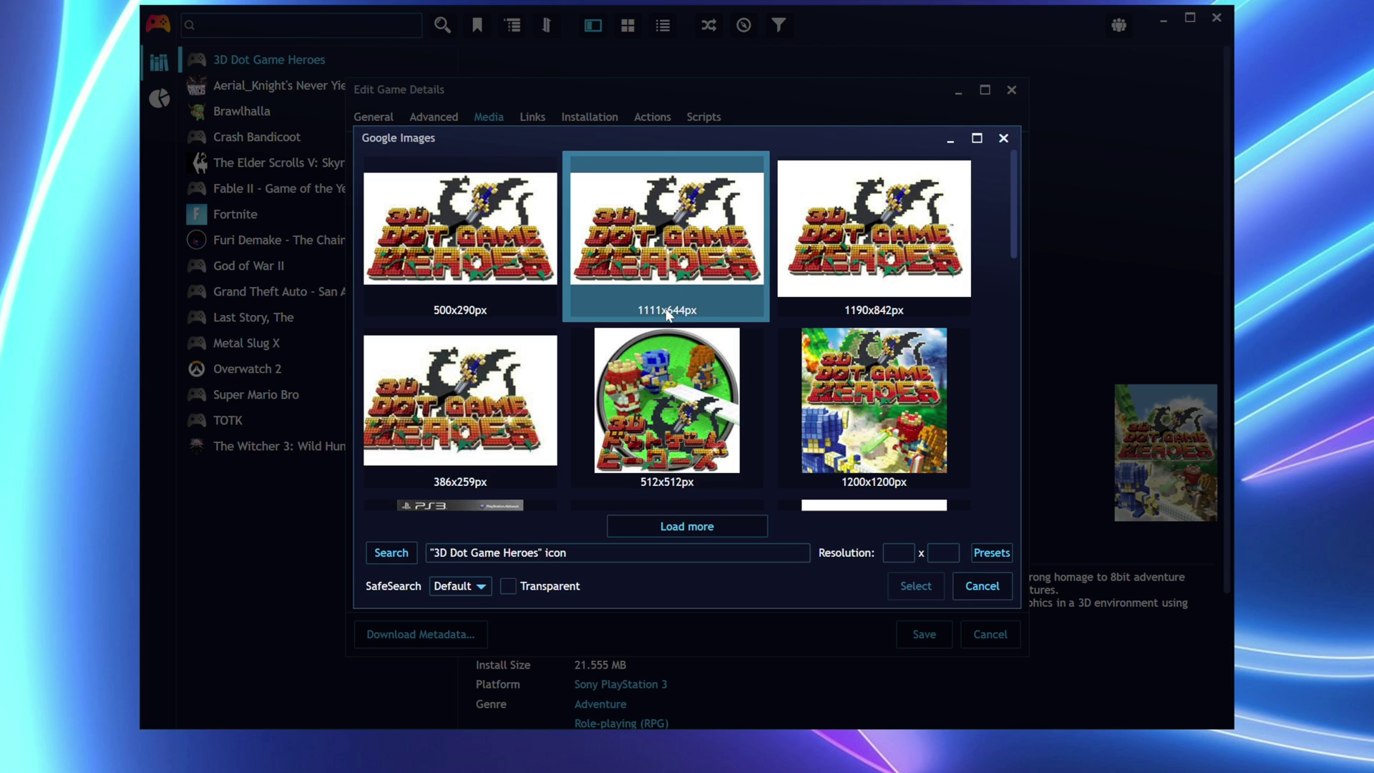
{"action": "left_click", "coordinate": [493, 248]}
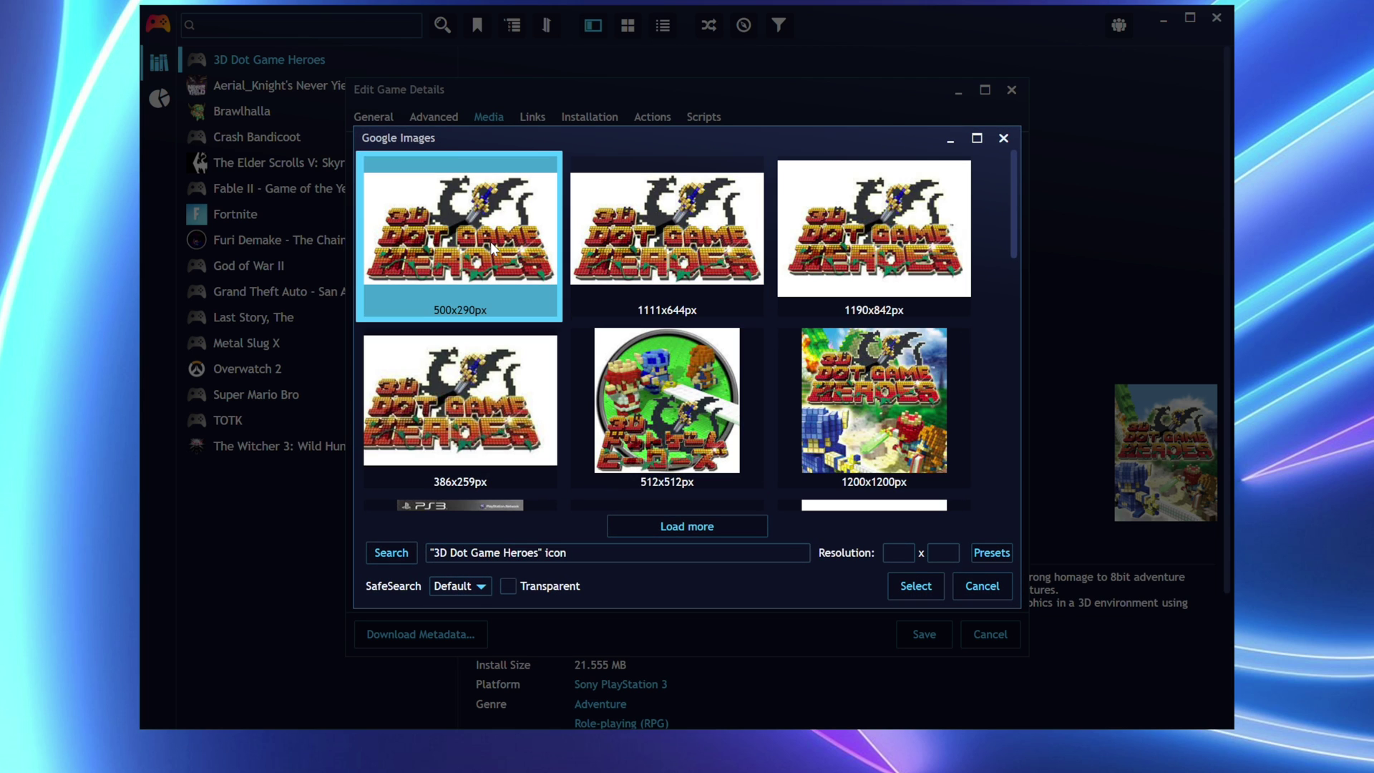
{"action": "left_click", "coordinate": [910, 587]}
{"action": "left_click", "coordinate": [477, 313]}
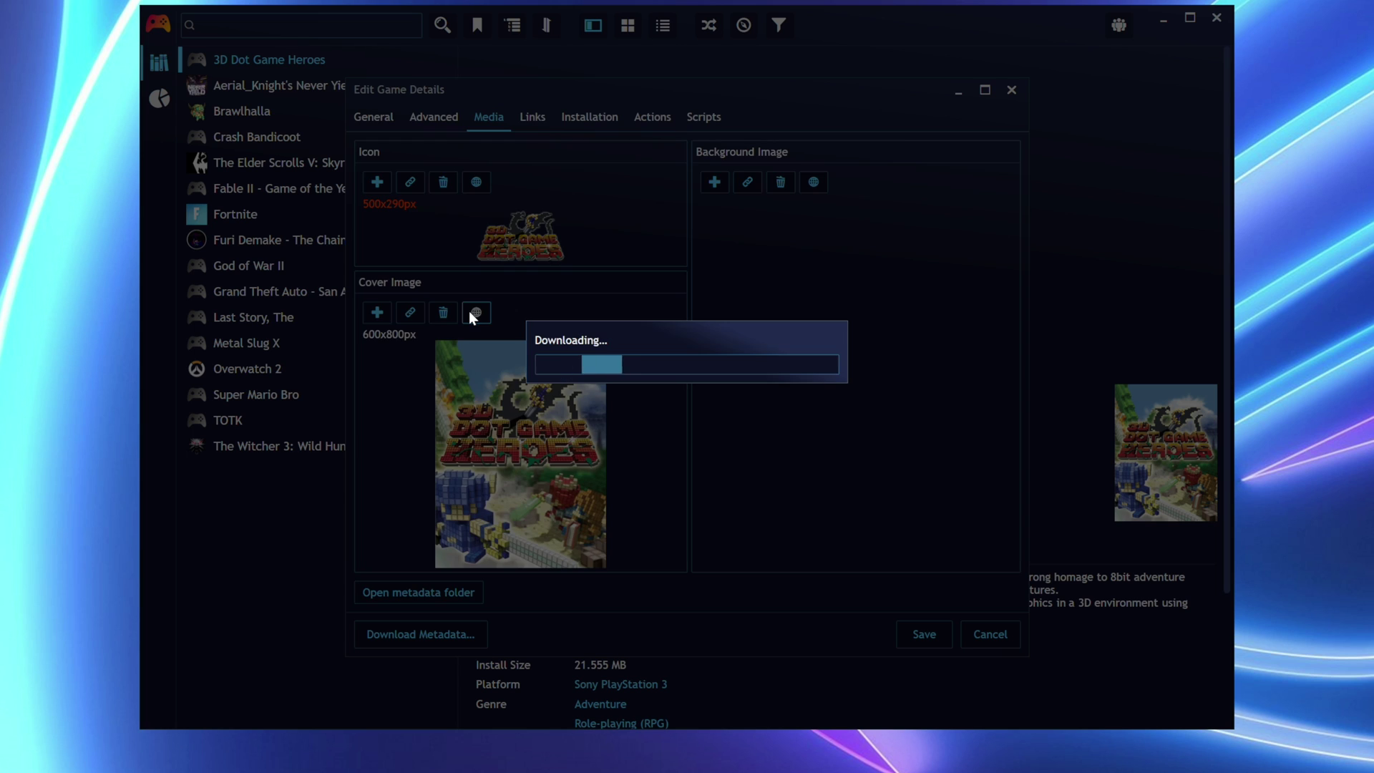
{"action": "key", "text": "Escape"}
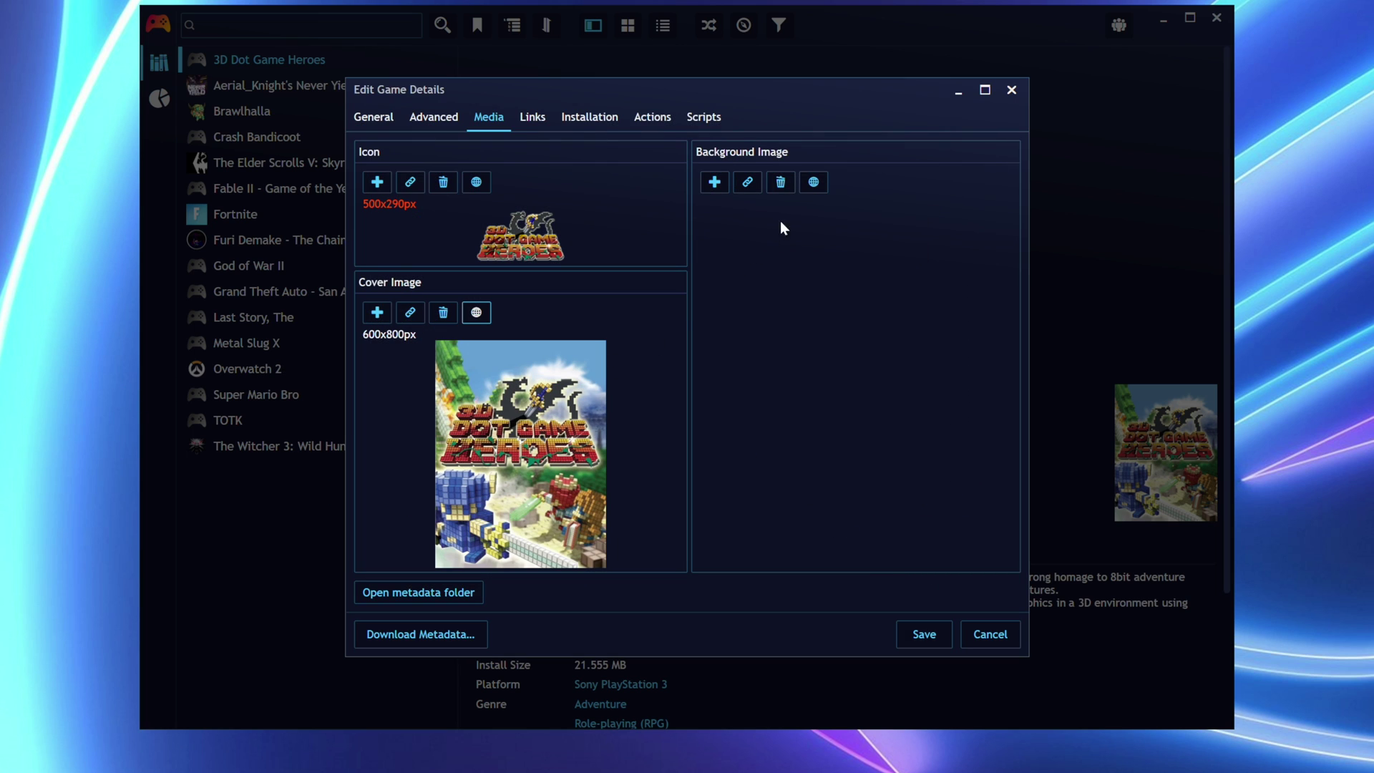
Add a 1440x900 background image to 3D Dot Game Heroes and save.
{"action": "left_click", "coordinate": [814, 182]}
{"action": "left_click", "coordinate": [700, 405]}
{"action": "left_click", "coordinate": [913, 588]}
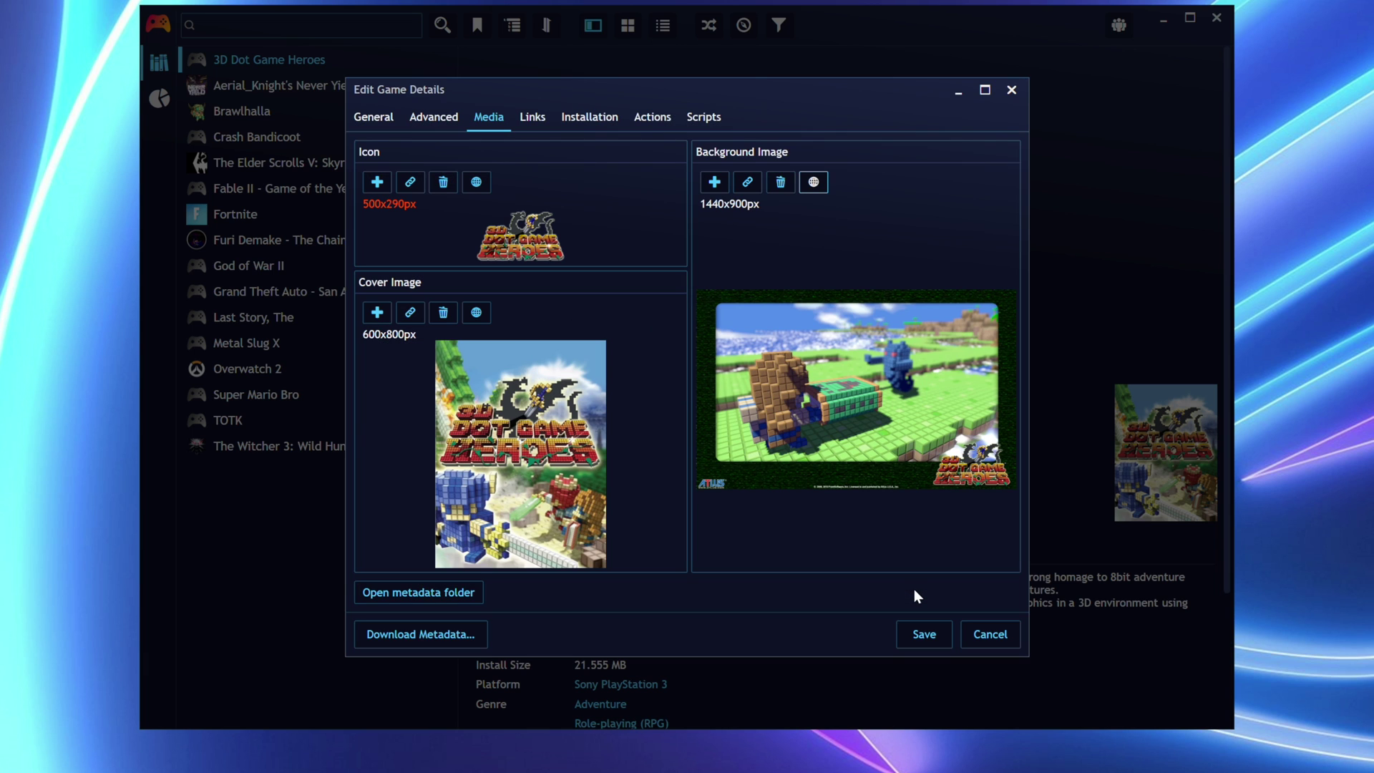
{"action": "left_click", "coordinate": [920, 634]}
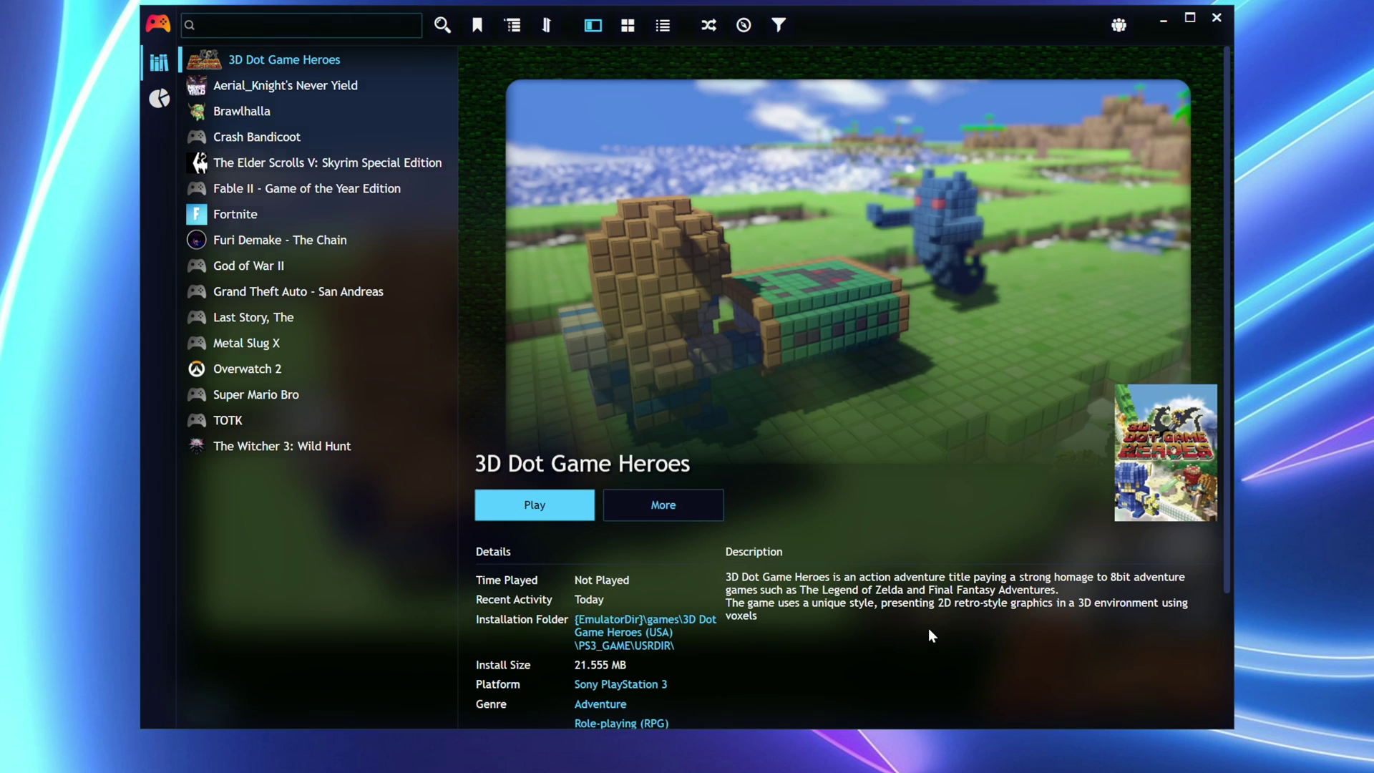
Download background artwork for other library games and save their media.
{"action": "left_click", "coordinate": [272, 83]}
{"action": "left_click", "coordinate": [258, 137]}
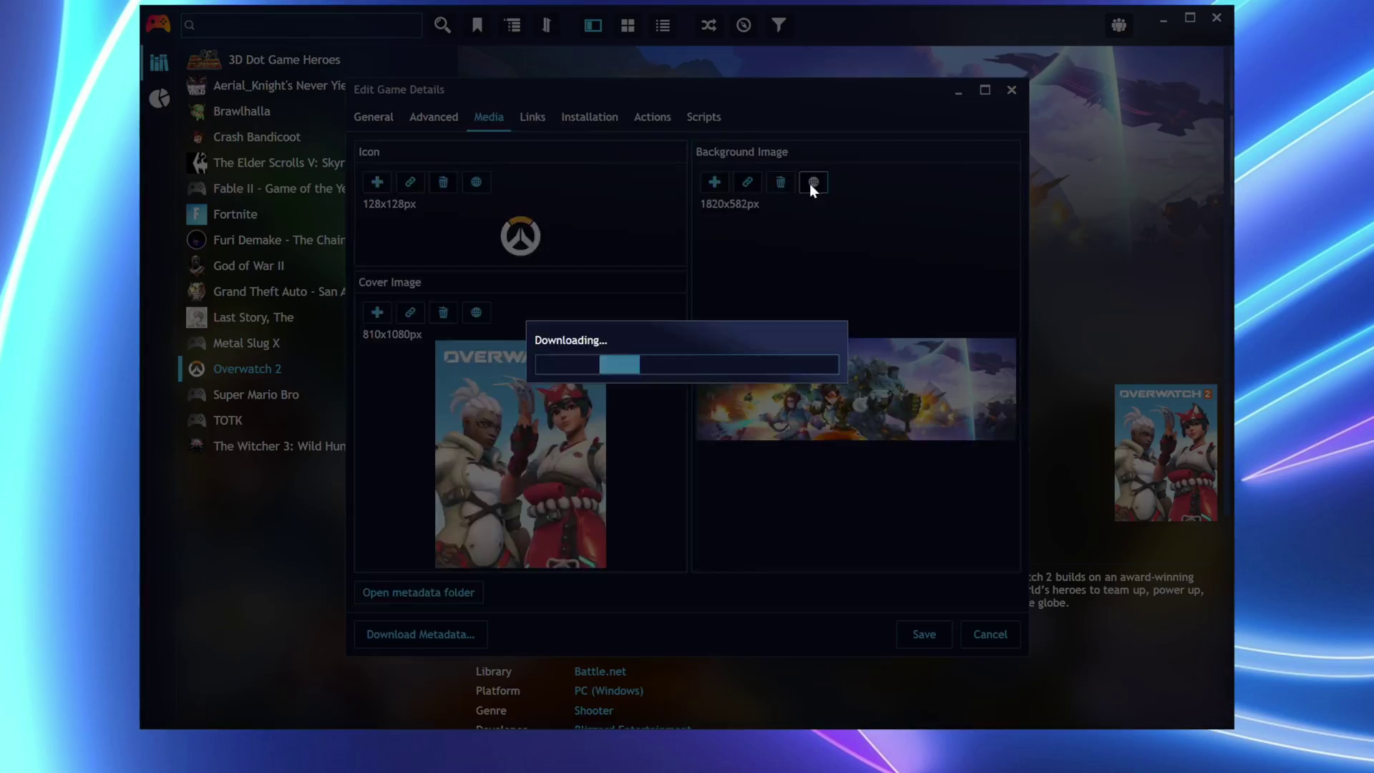
{"action": "left_click", "coordinate": [813, 182]}
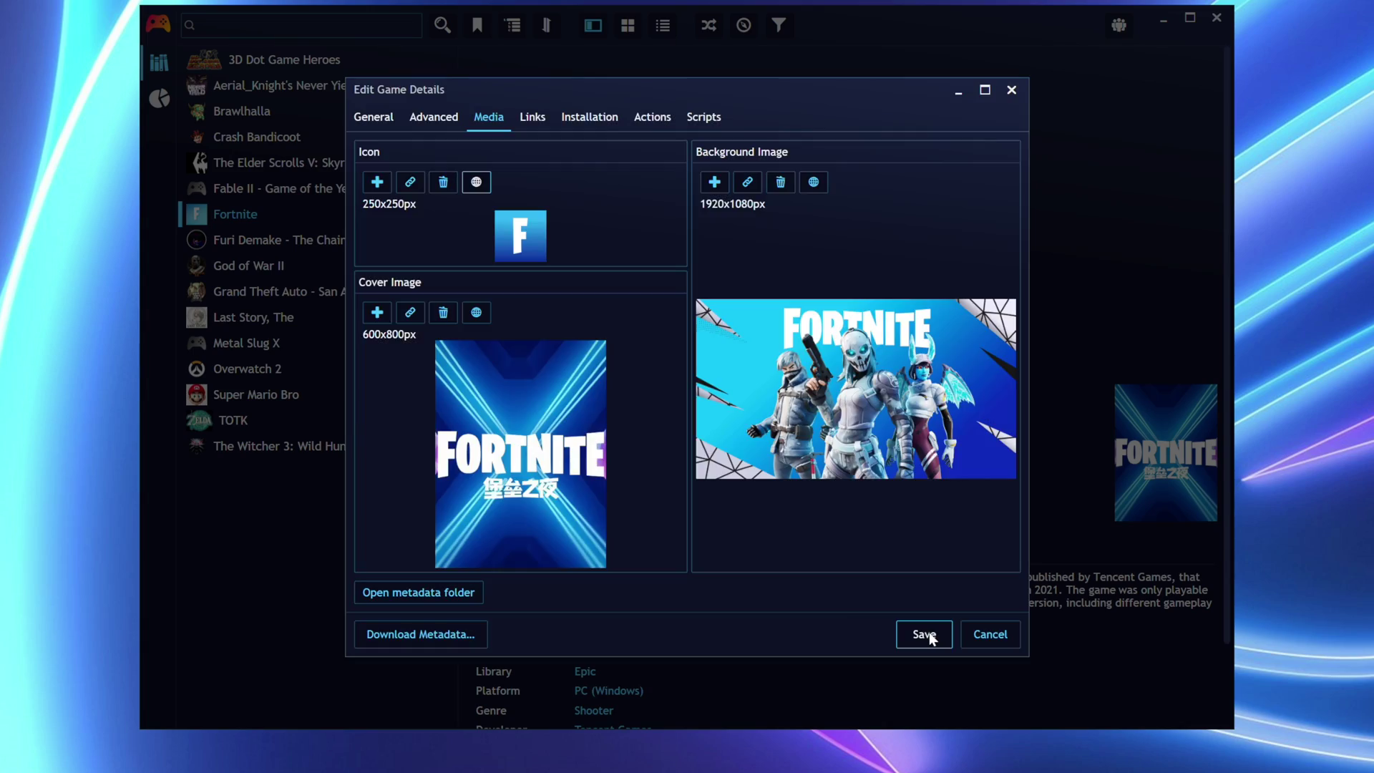
{"action": "left_click", "coordinate": [919, 634]}
Preview each game's new artwork, from 3D Dot Game Heroes down to The Witcher 3: Wild Hunt.
{"action": "left_click", "coordinate": [255, 61]}
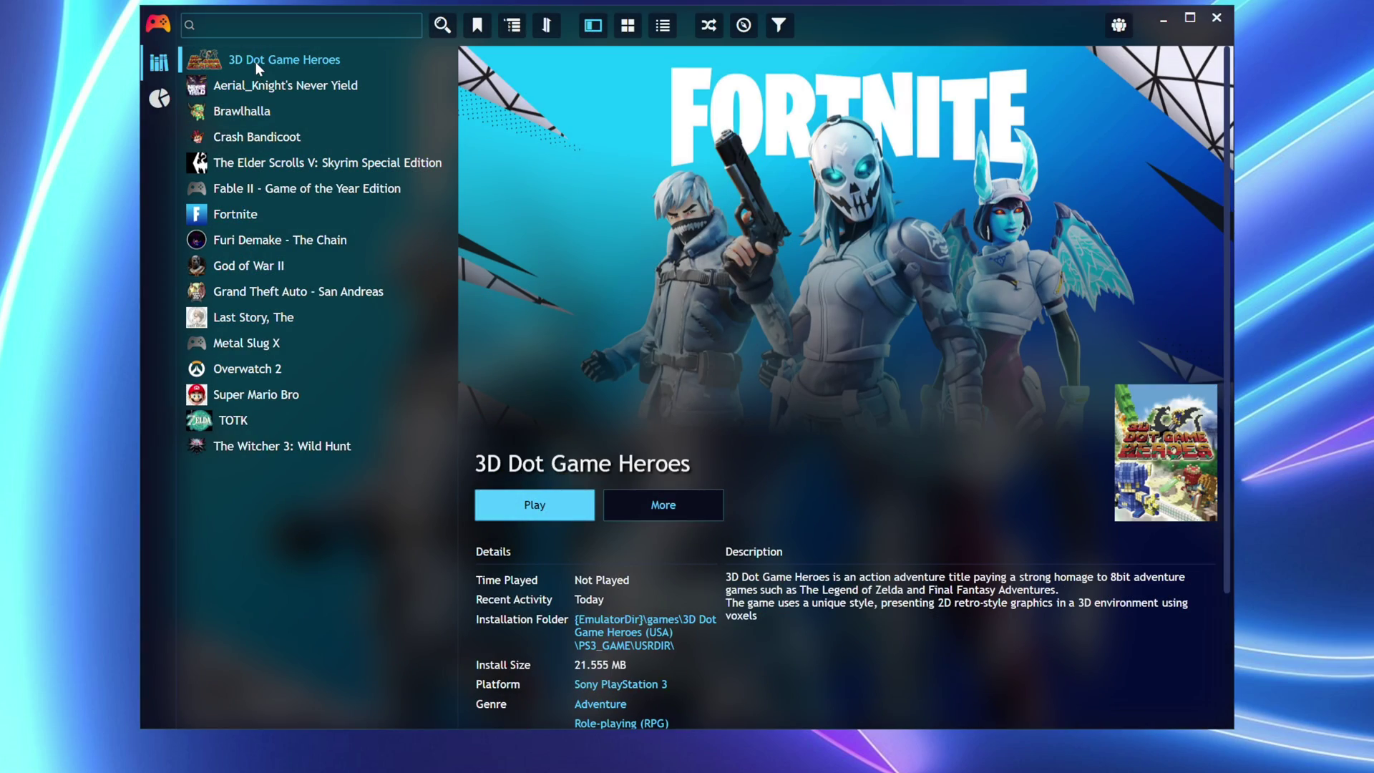
{"action": "left_click", "coordinate": [257, 87]}
{"action": "left_click", "coordinate": [256, 113]}
{"action": "left_click", "coordinate": [259, 139]}
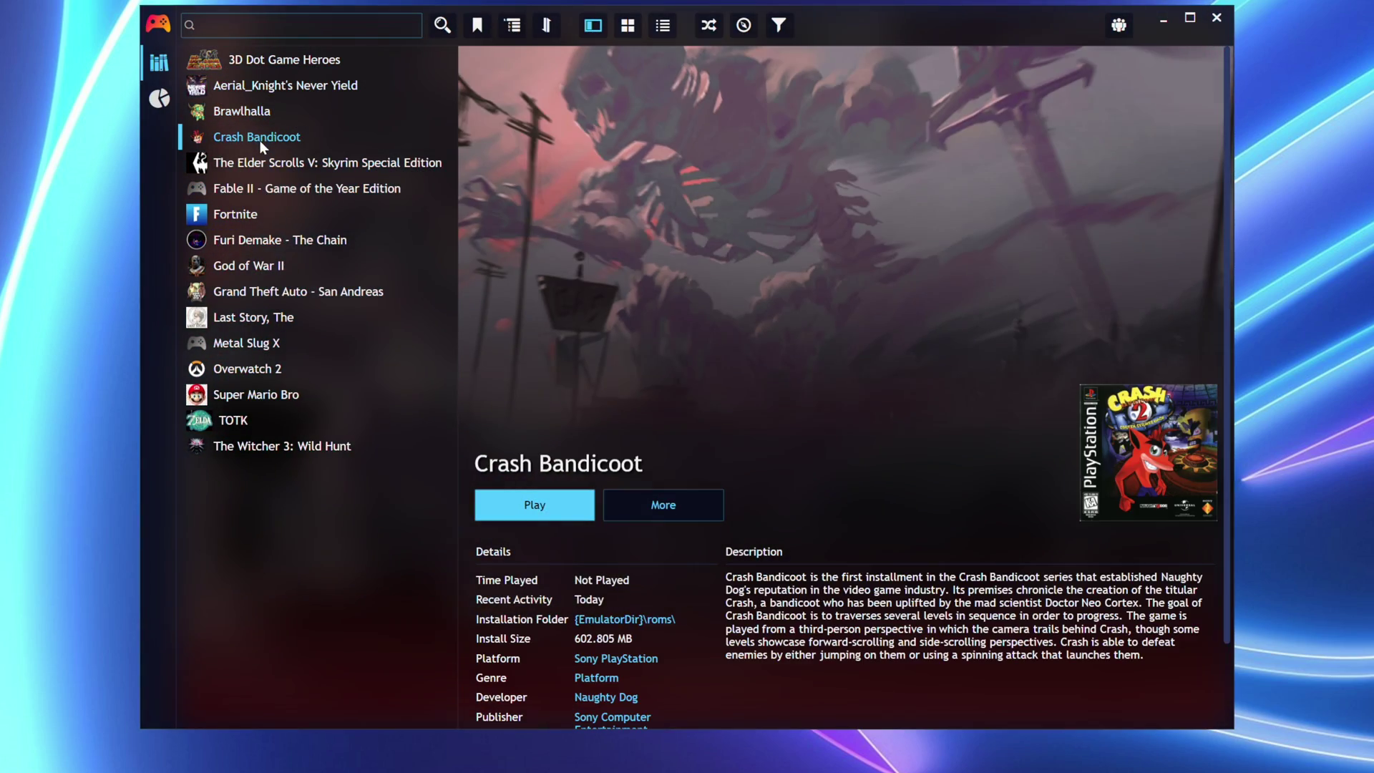
{"action": "left_click", "coordinate": [262, 159]}
{"action": "left_click", "coordinate": [278, 190]}
{"action": "left_click", "coordinate": [231, 216]}
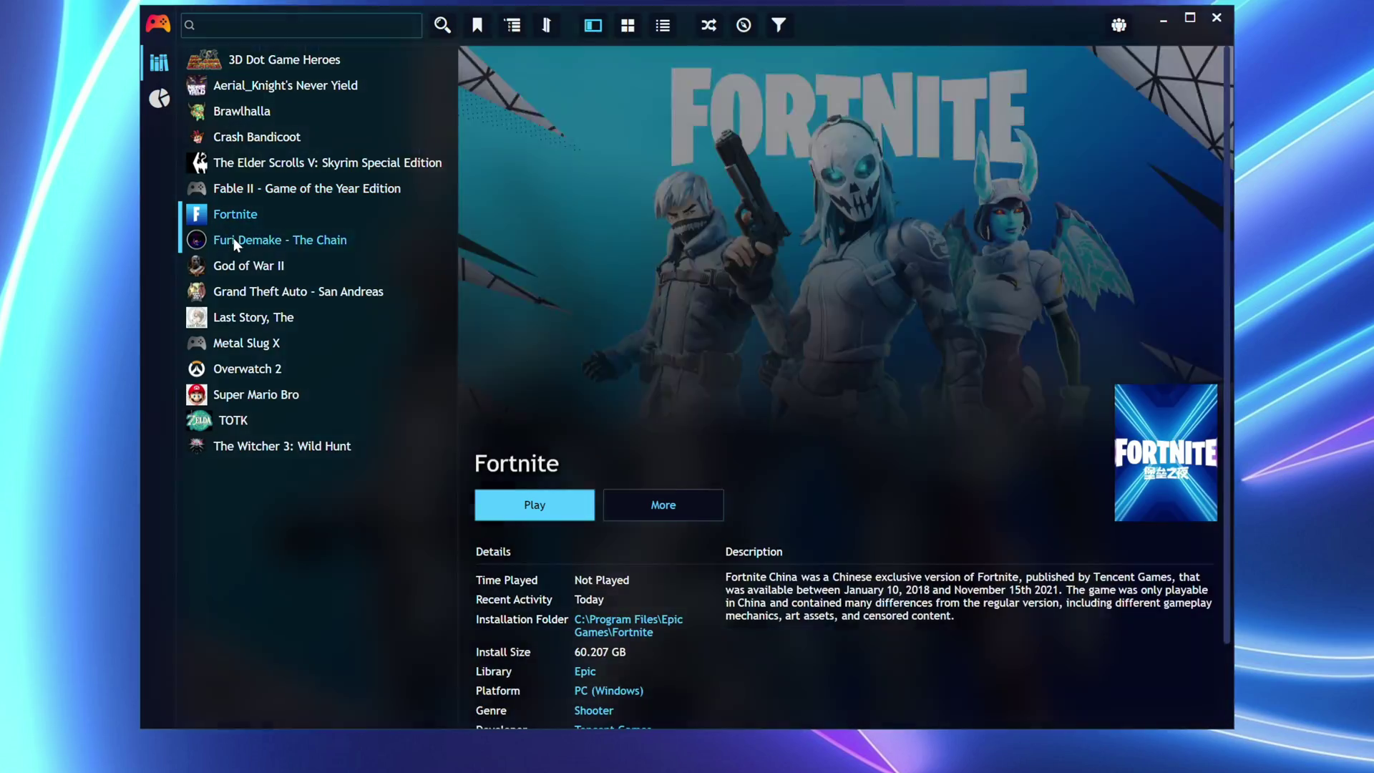
{"action": "left_click", "coordinate": [234, 241]}
{"action": "left_click", "coordinate": [232, 267]}
{"action": "left_click", "coordinate": [240, 294]}
{"action": "left_click", "coordinate": [242, 319]}
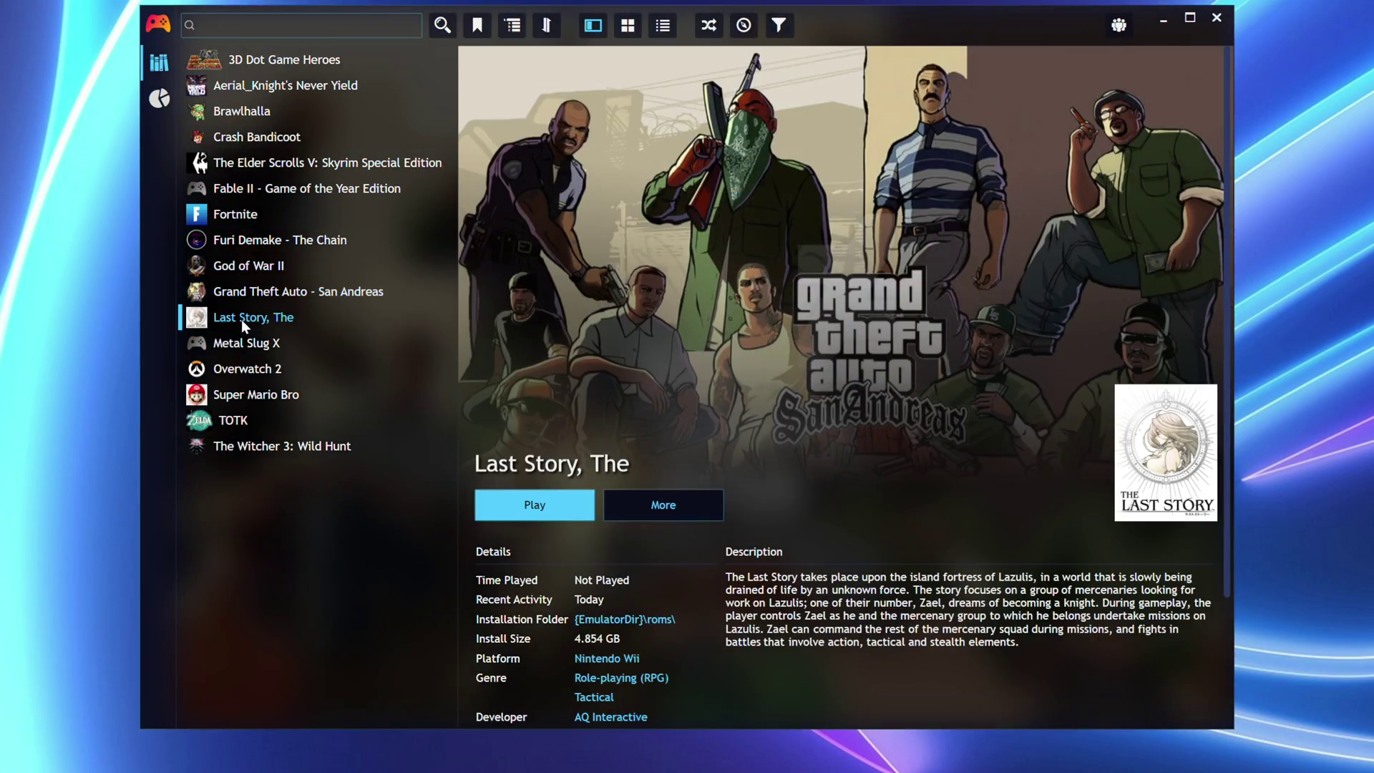
{"action": "left_click", "coordinate": [243, 344]}
{"action": "left_click", "coordinate": [250, 398]}
{"action": "left_click", "coordinate": [252, 421]}
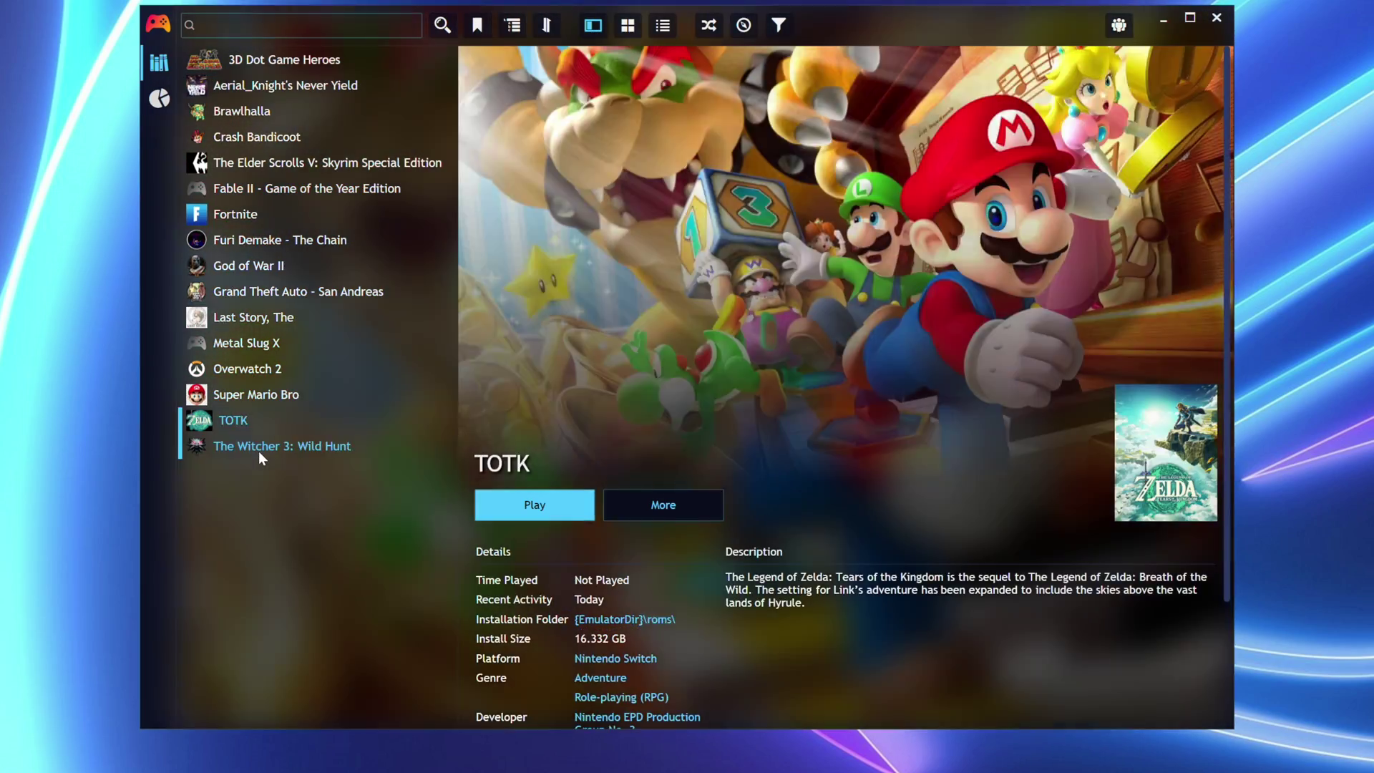
{"action": "left_click", "coordinate": [259, 447]}
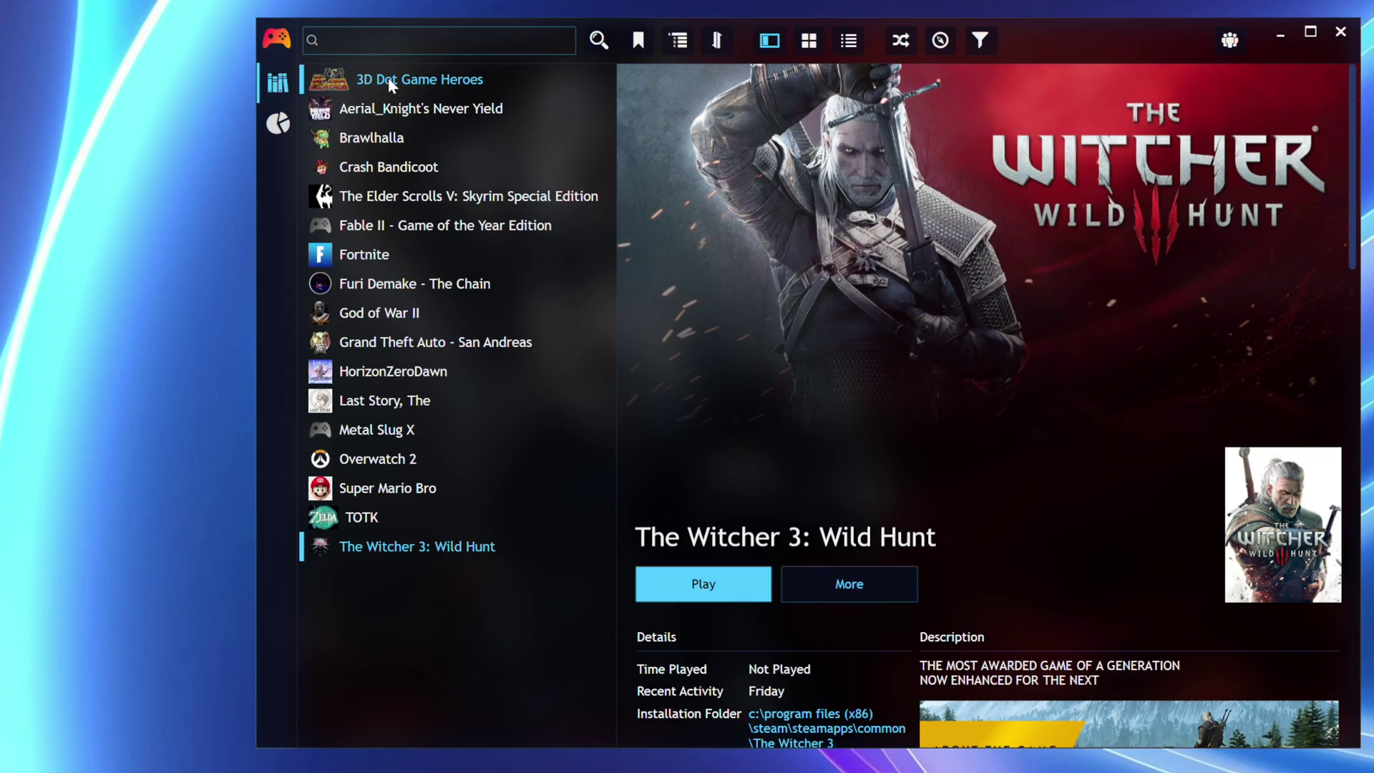
Go to the Add-ons manager and browse the Fullscreen themes.
{"action": "left_click", "coordinate": [274, 40]}
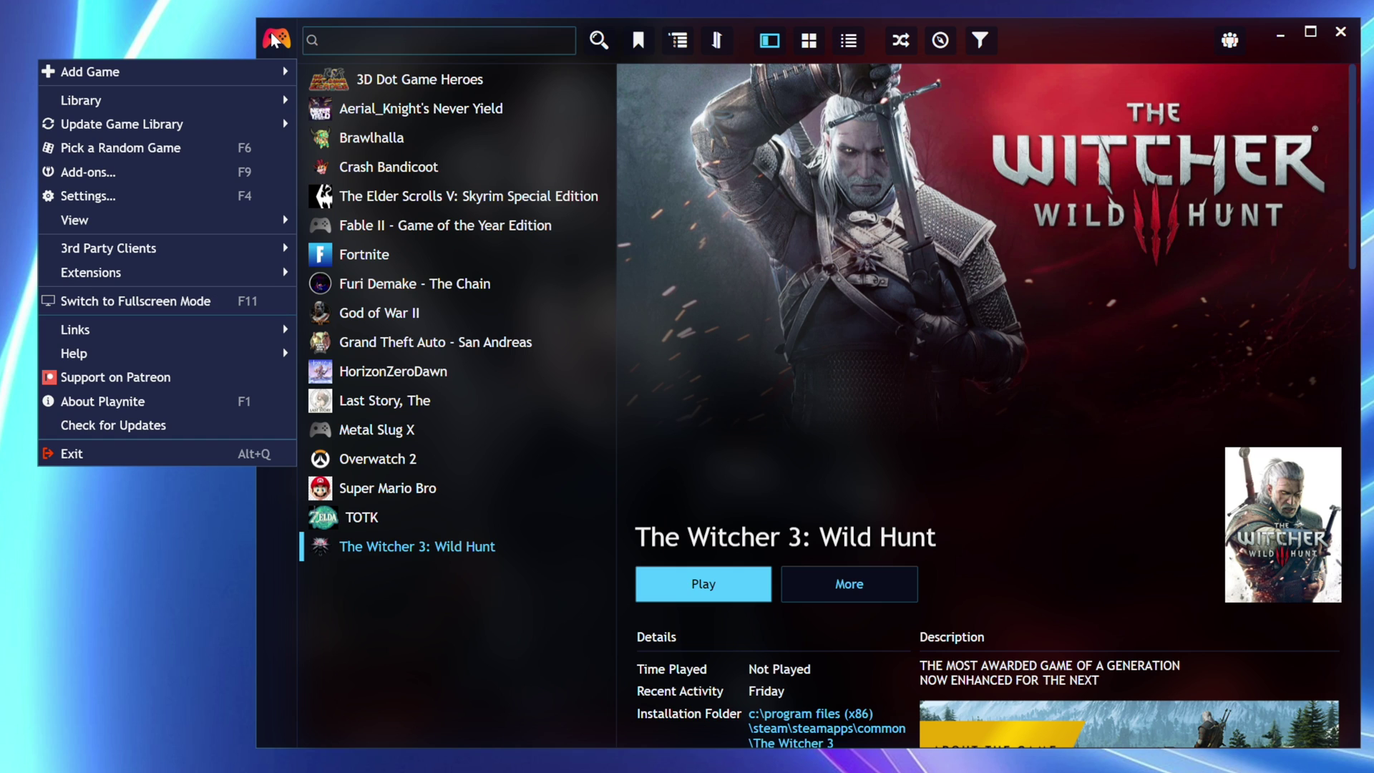
{"action": "left_click", "coordinate": [191, 173]}
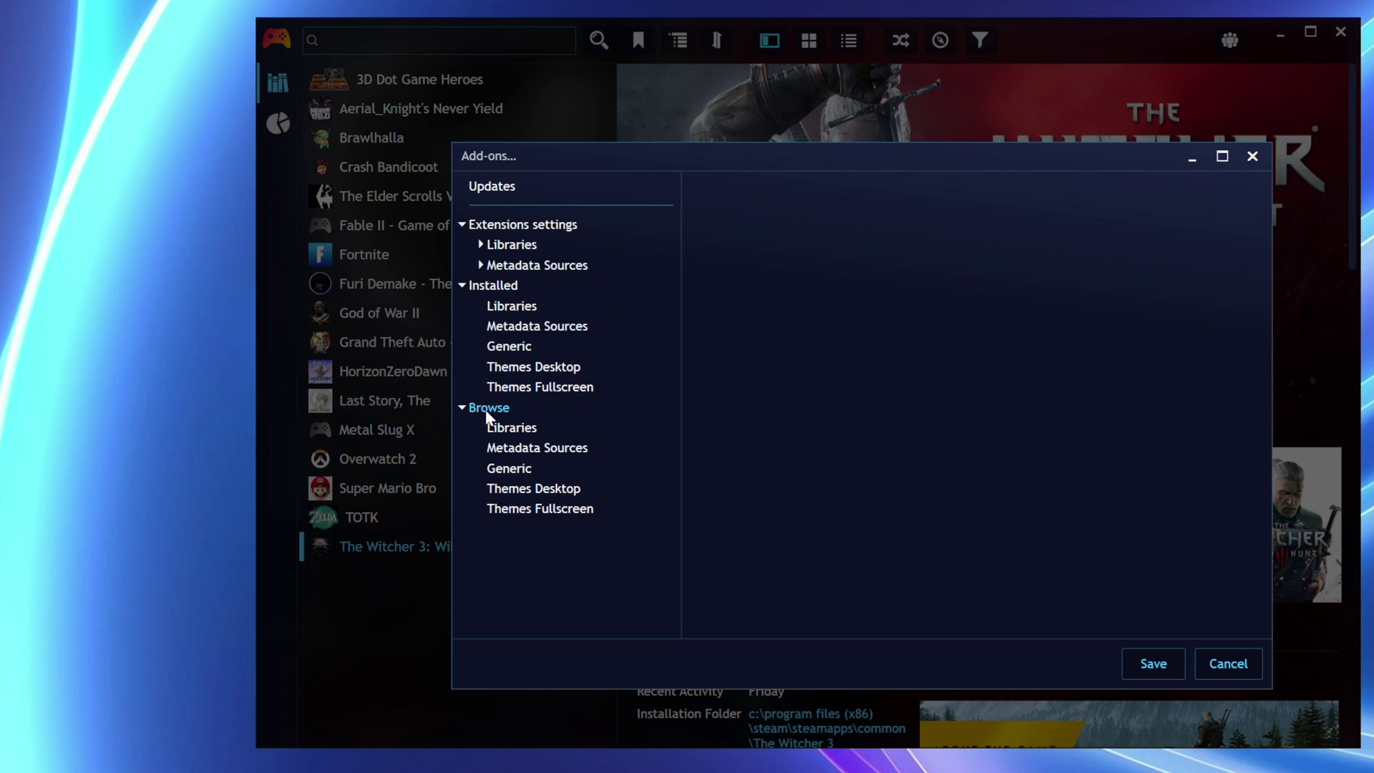
{"action": "left_click", "coordinate": [541, 496]}
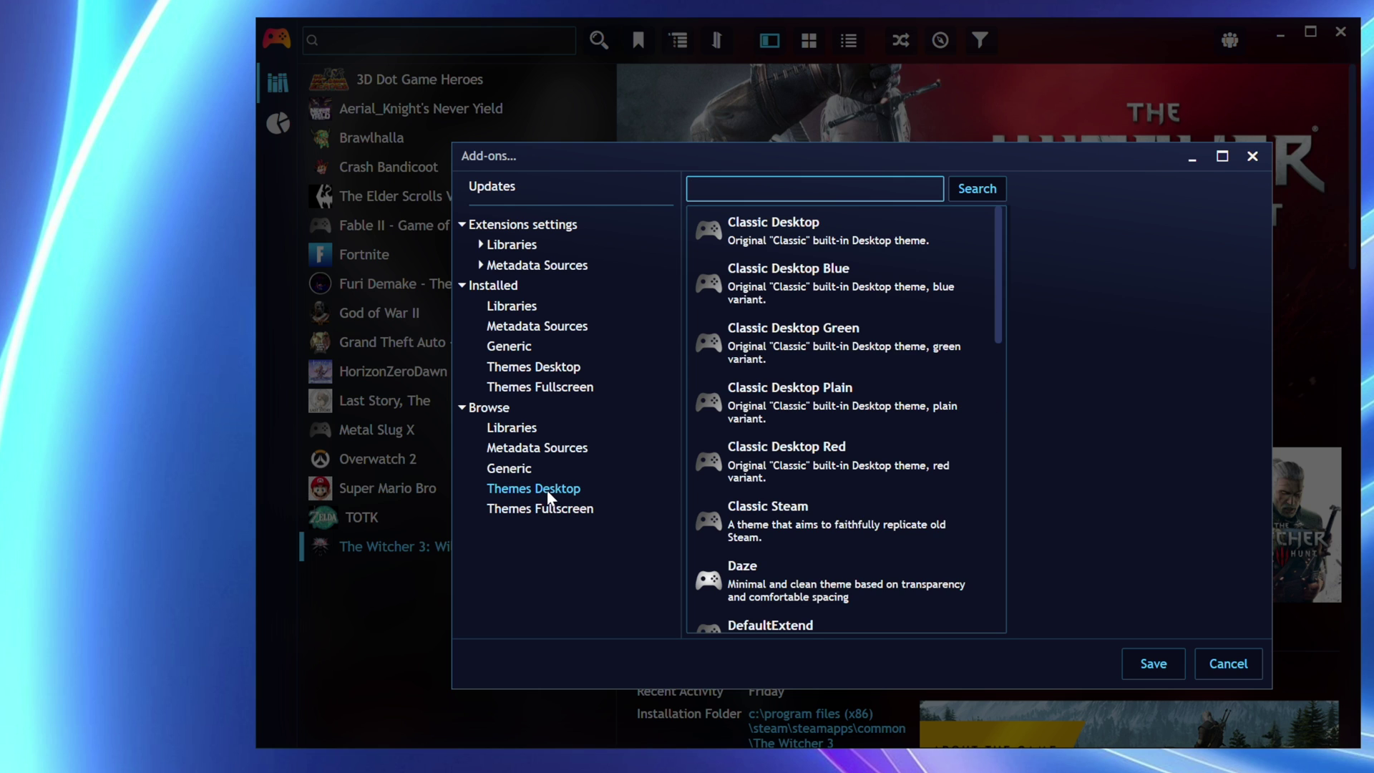
{"action": "left_click", "coordinate": [546, 508]}
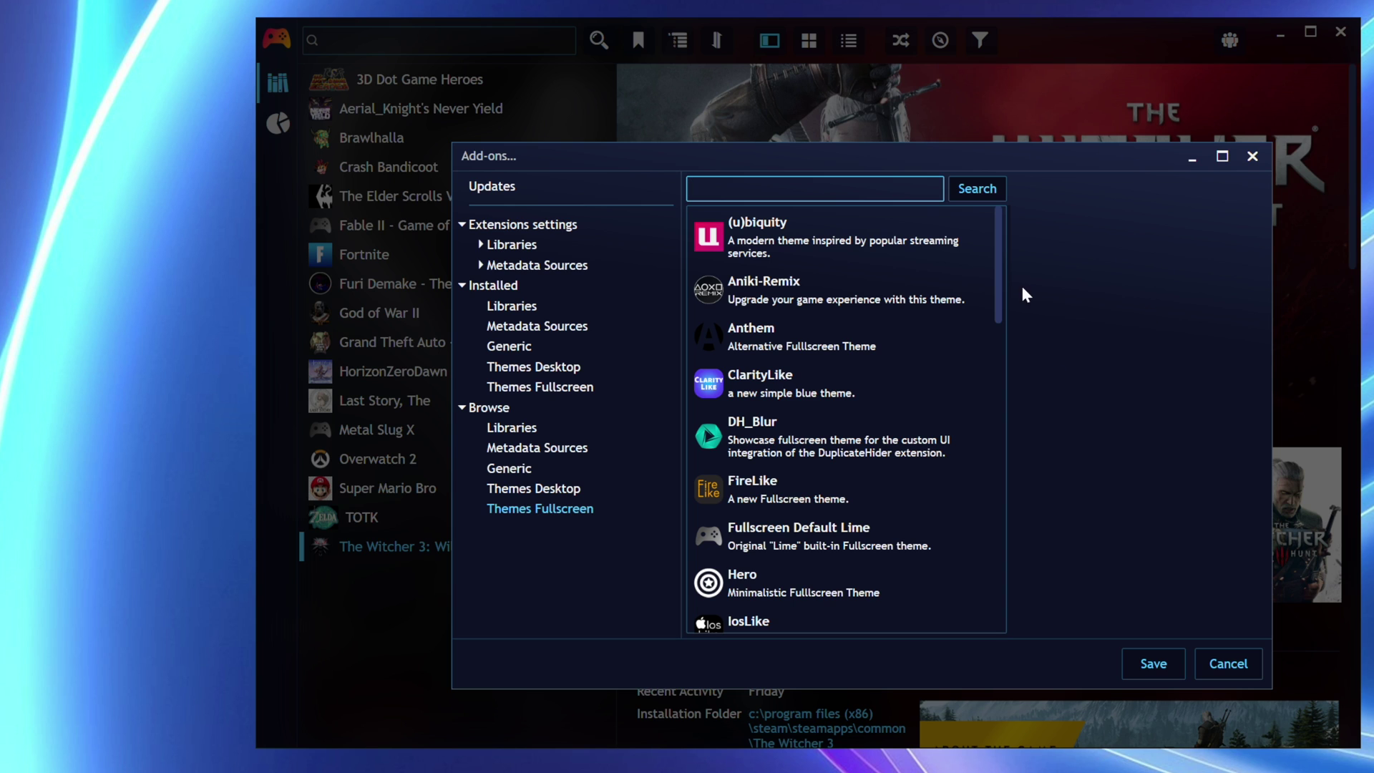
Schedule the Hero fullscreen theme for installation.
{"action": "scroll", "coordinate": [966, 517], "scroll_direction": "down", "scroll_amount": 15}
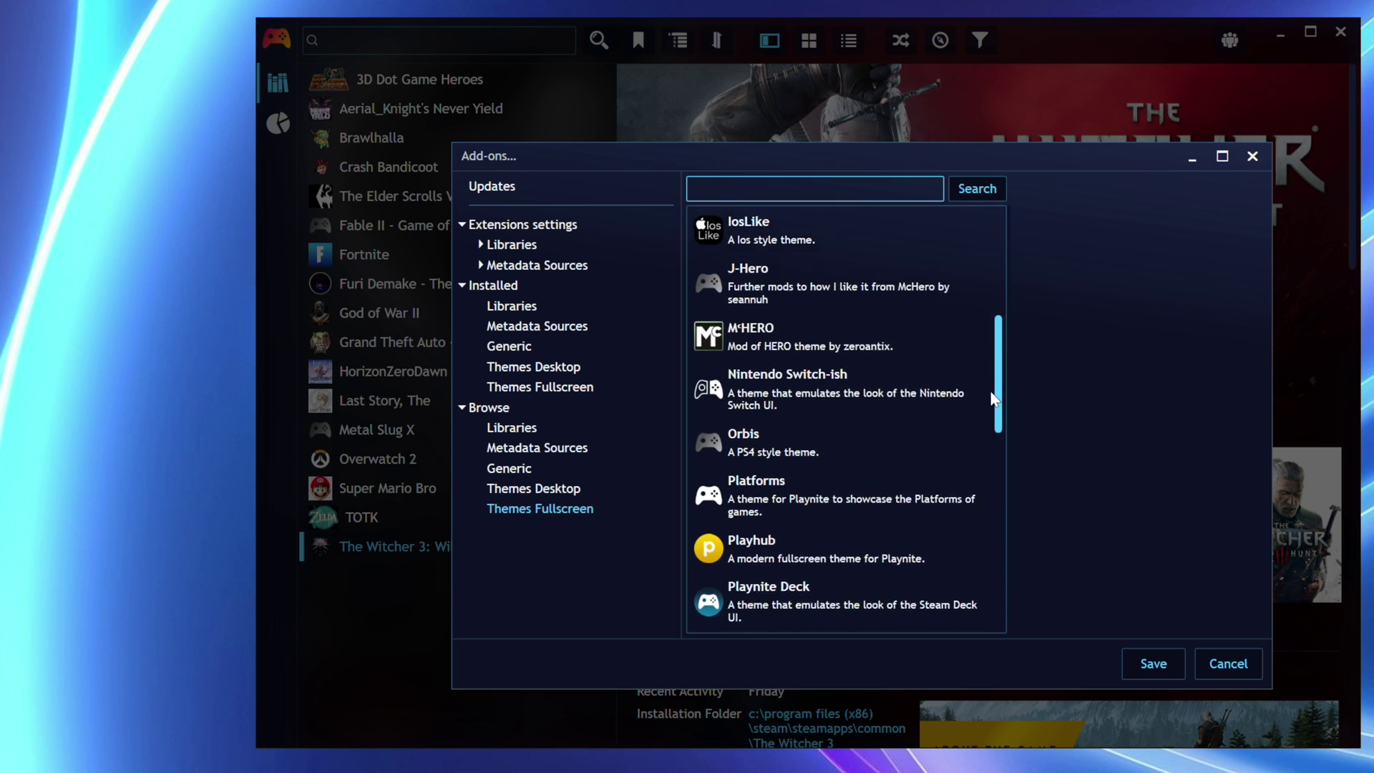
{"action": "scroll", "coordinate": [966, 517], "scroll_direction": "down", "scroll_amount": 6}
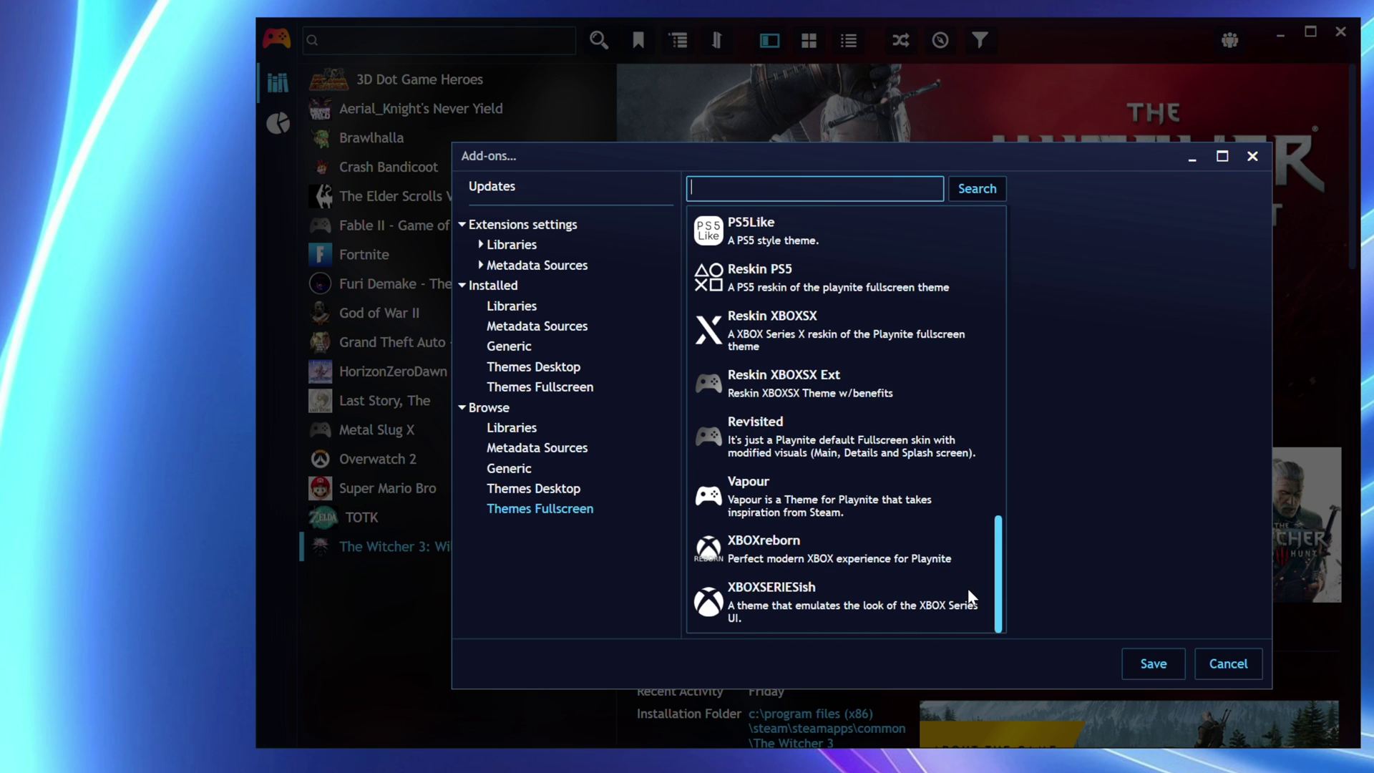
{"action": "scroll", "coordinate": [970, 592], "scroll_direction": "up", "scroll_amount": 15}
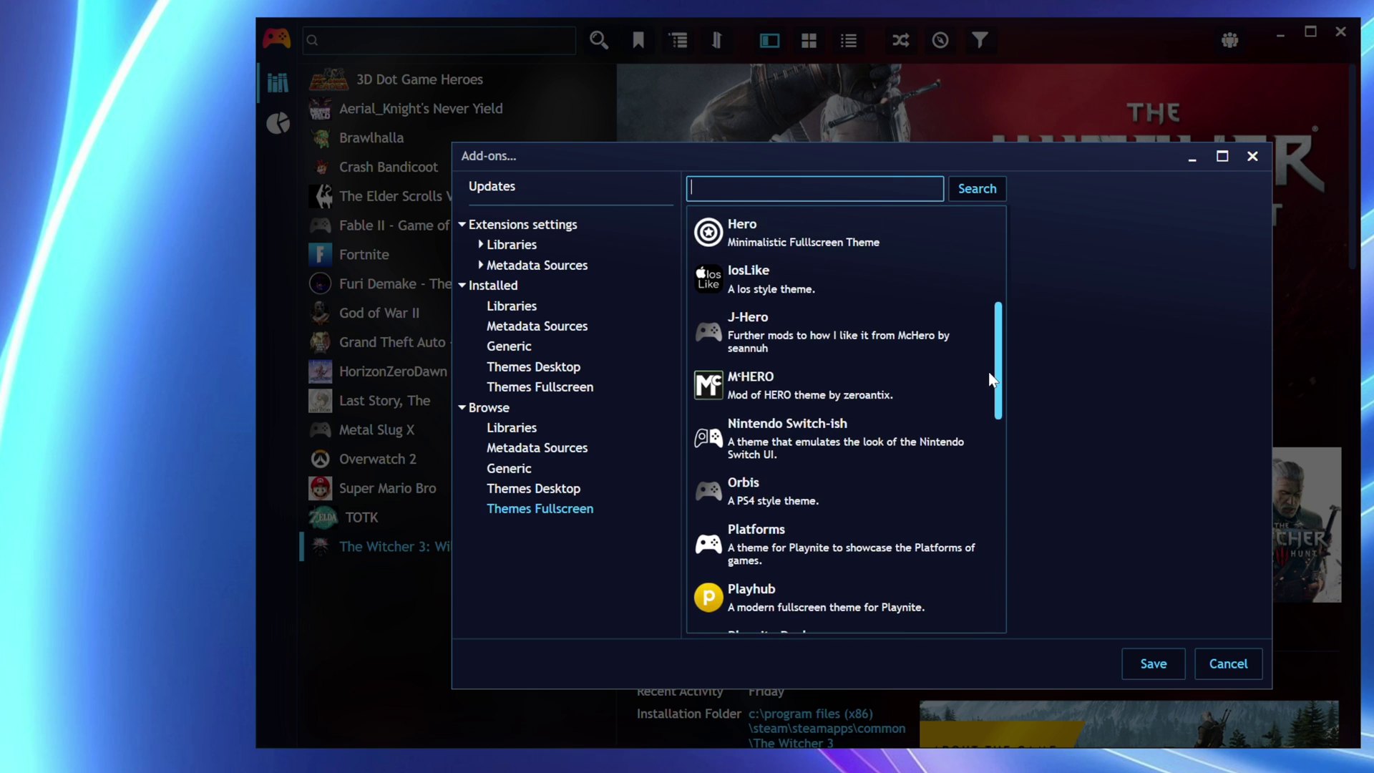
{"action": "scroll", "coordinate": [991, 379], "scroll_direction": "up", "scroll_amount": 2}
{"action": "left_click", "coordinate": [799, 313]}
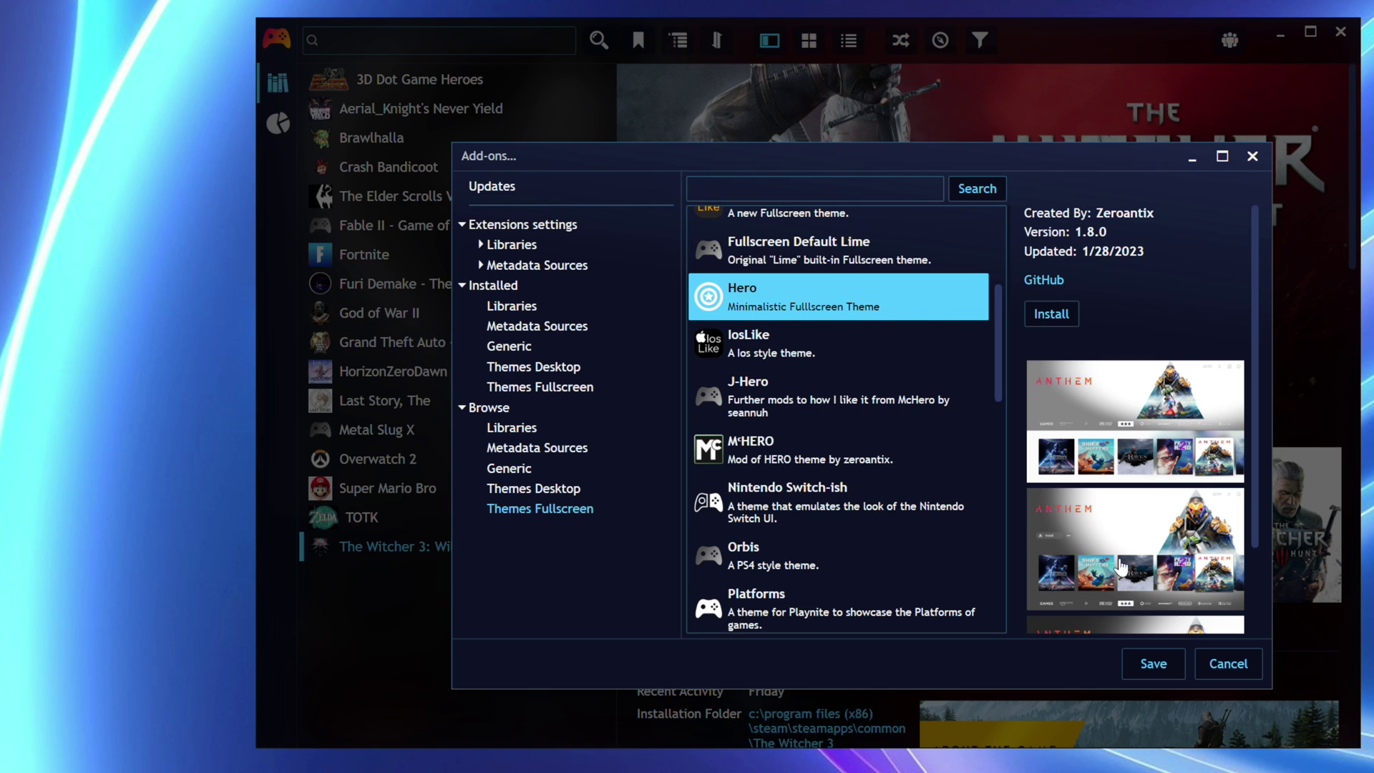
{"action": "left_click", "coordinate": [1047, 317]}
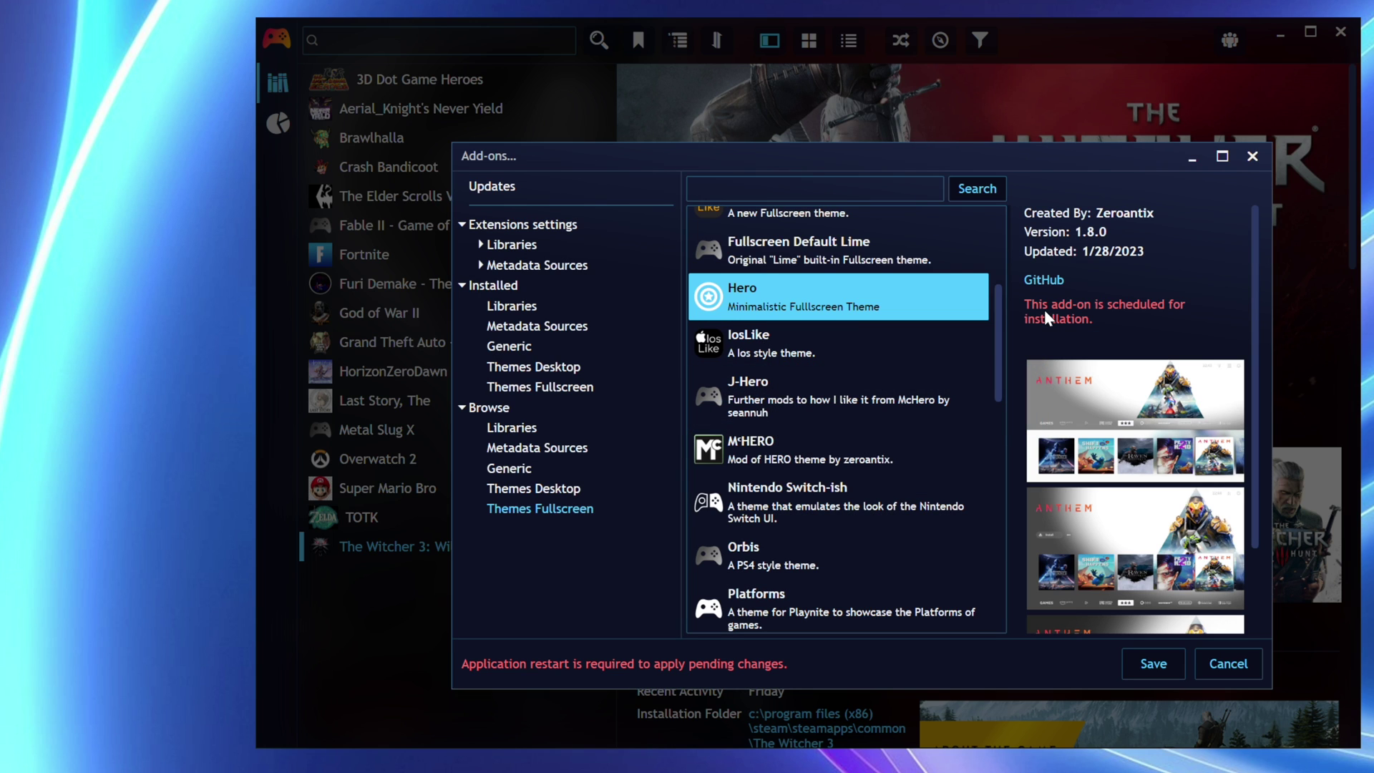
Schedule the PS5ish theme for installation and save the pending add-on changes.
{"action": "scroll", "coordinate": [823, 358], "scroll_direction": "down", "scroll_amount": 10}
{"action": "left_click", "coordinate": [818, 342]}
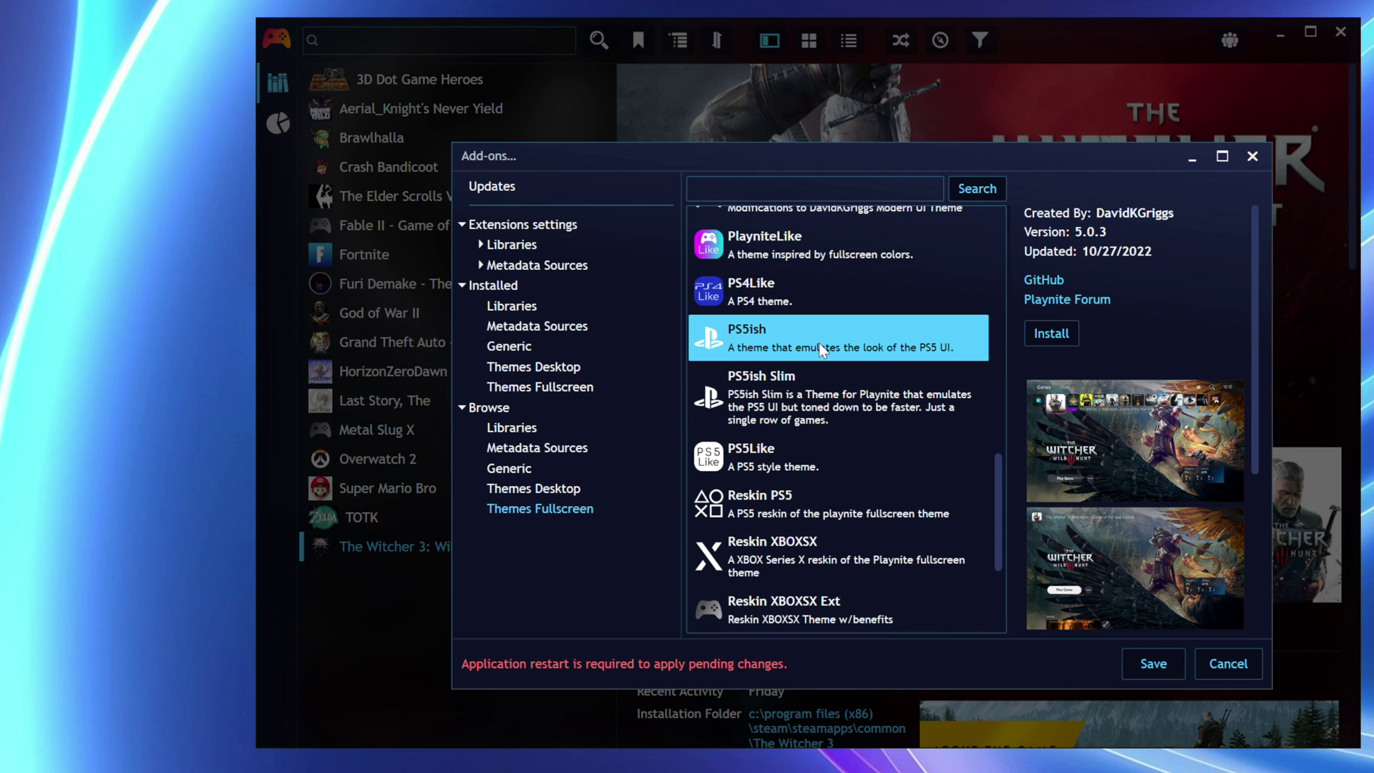
{"action": "left_click", "coordinate": [1047, 335]}
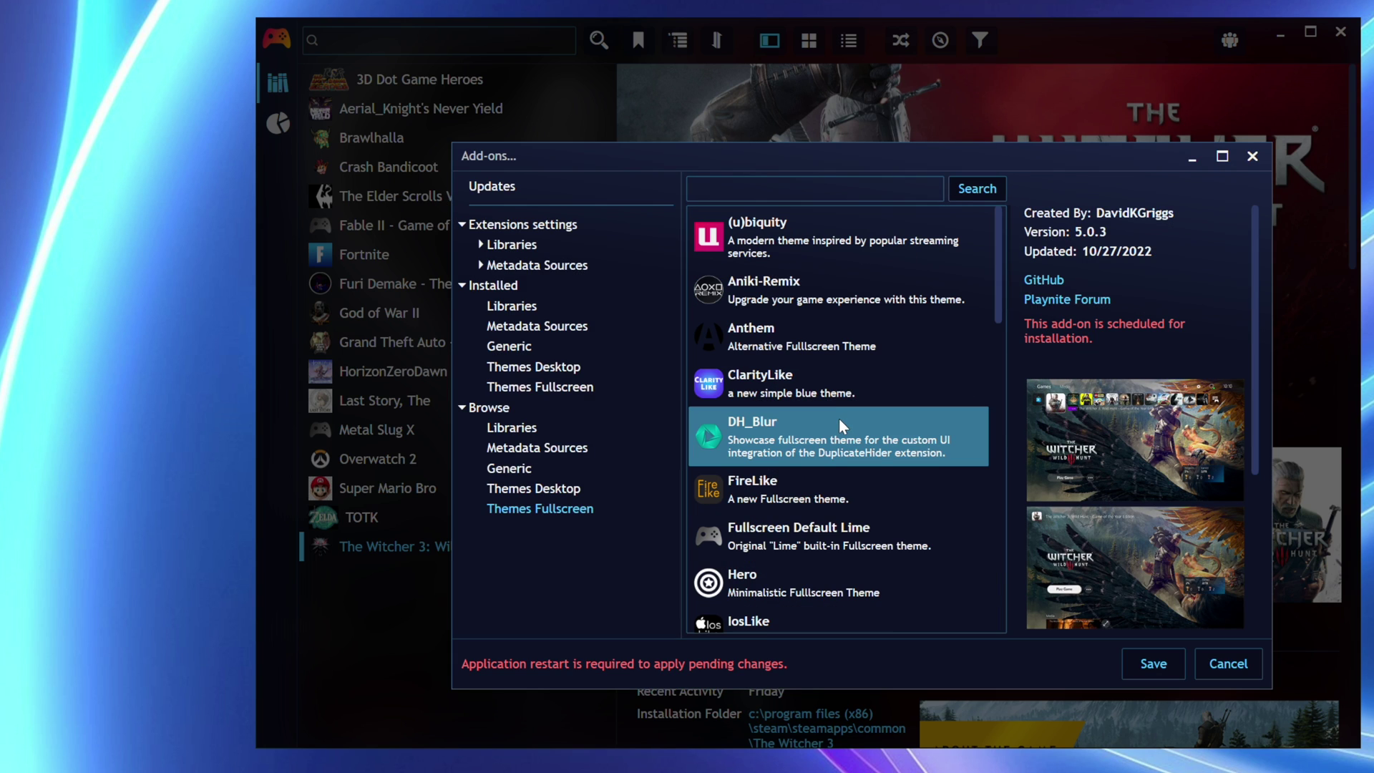
{"action": "left_click", "coordinate": [1140, 665]}
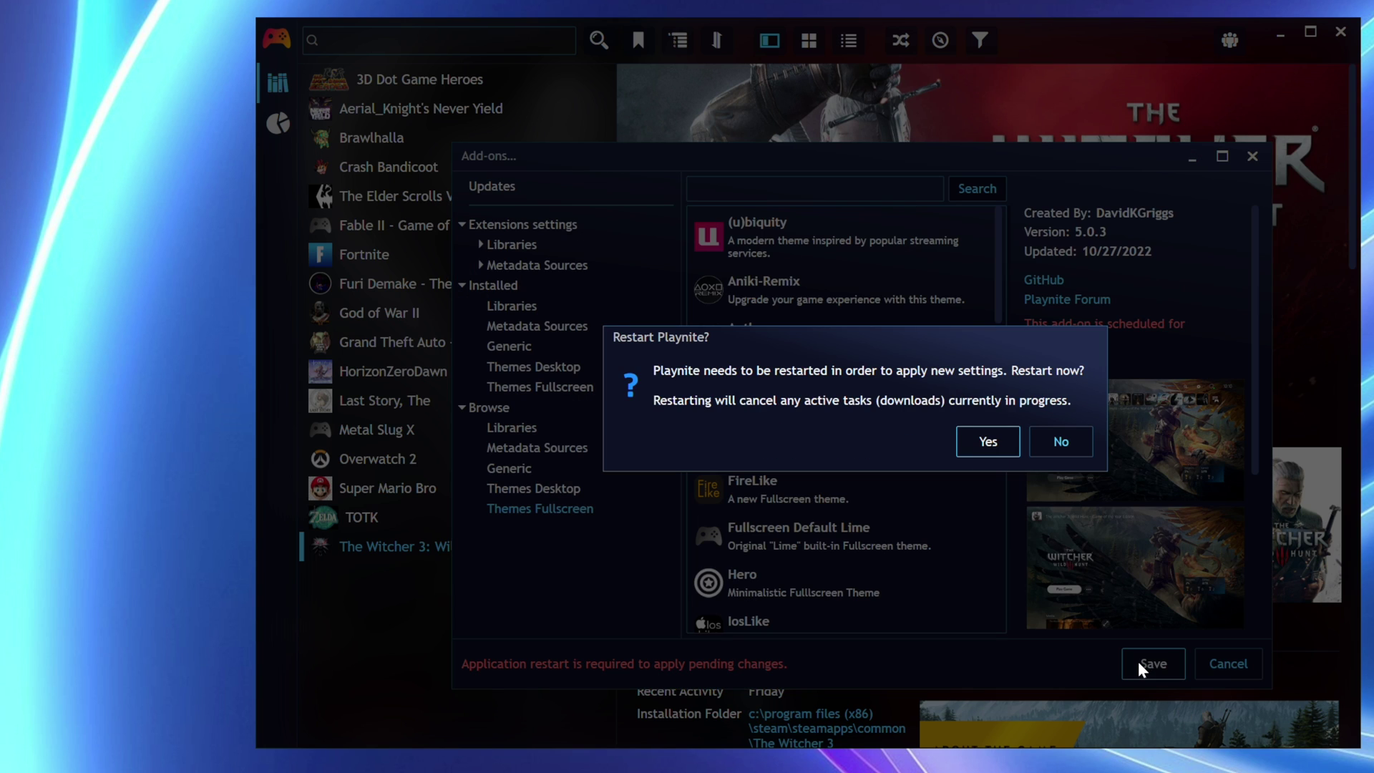
Restart Playnite to apply the add-ons and switch to Fullscreen Mode.
{"action": "left_click", "coordinate": [988, 442]}
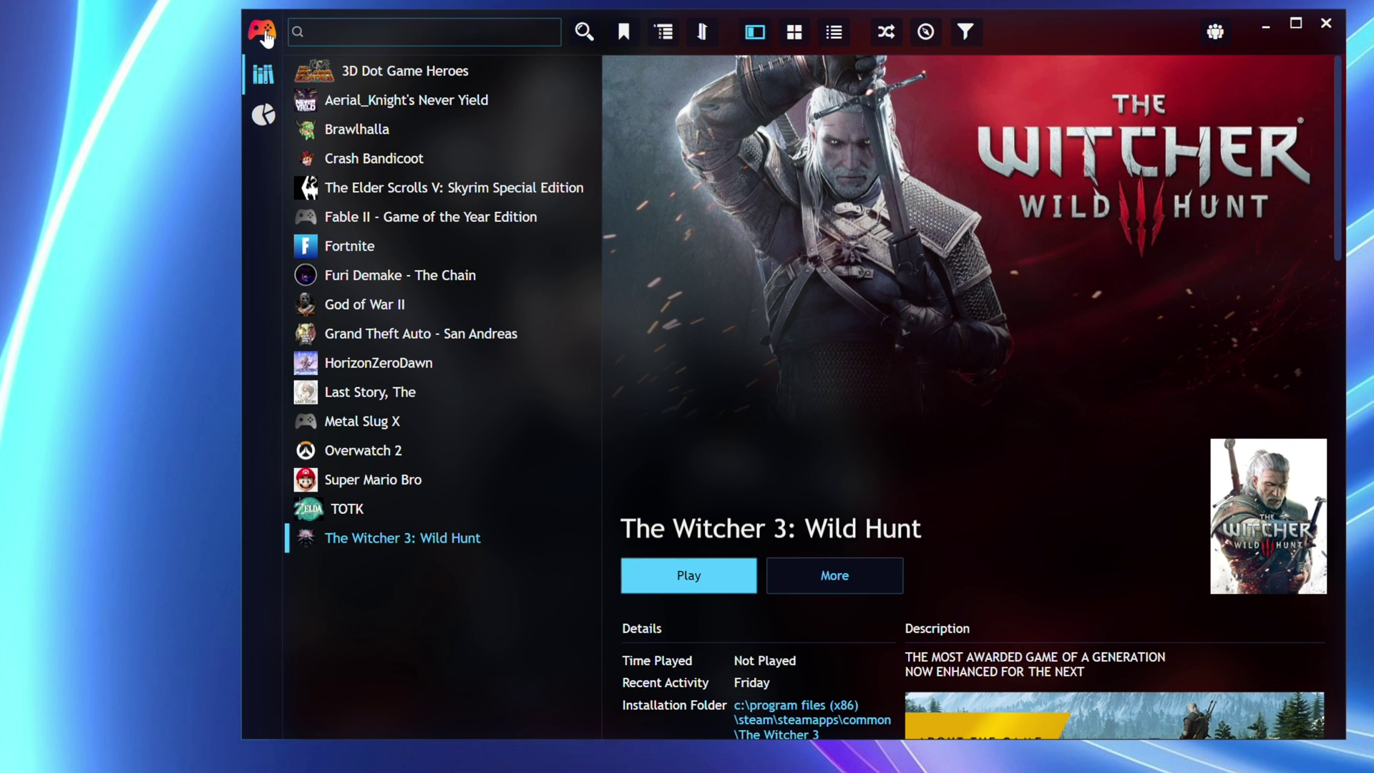
{"action": "left_click", "coordinate": [264, 31]}
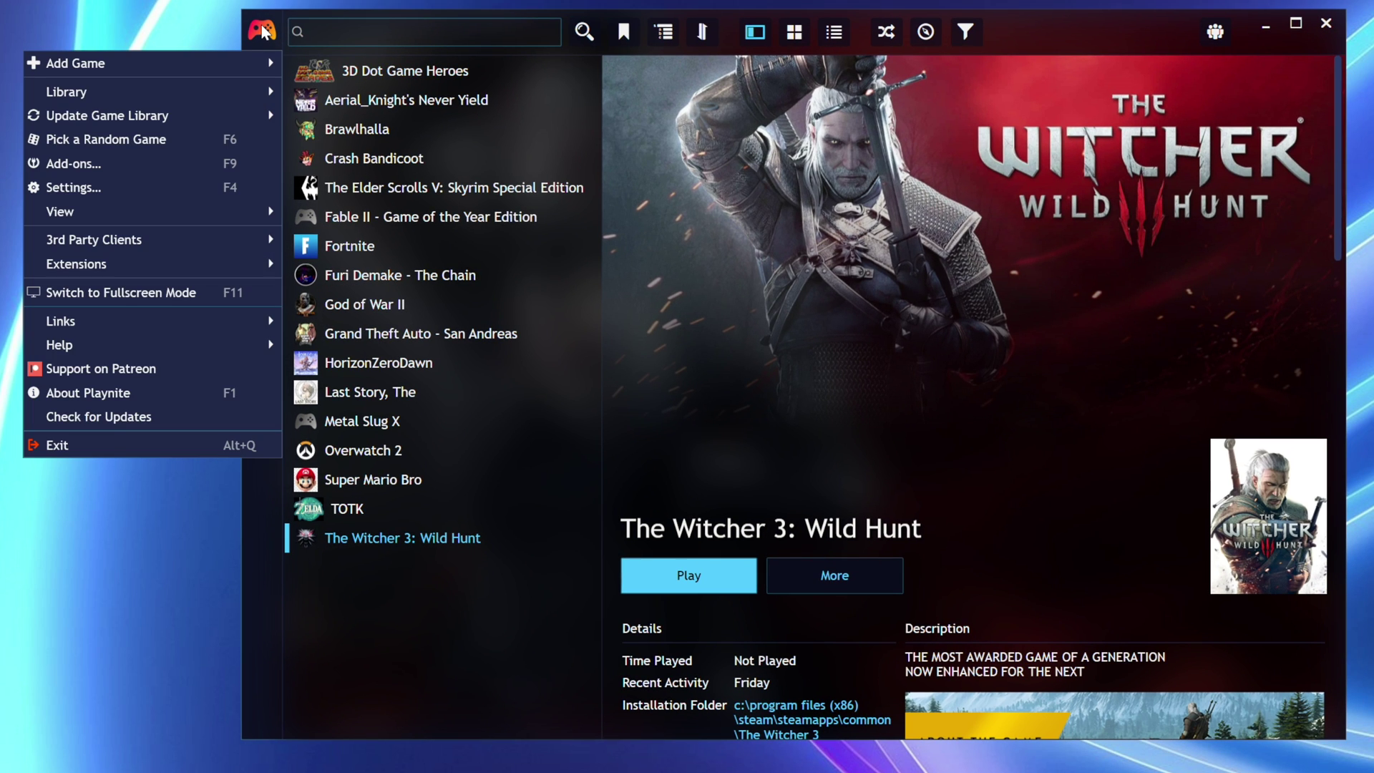
{"action": "left_click", "coordinate": [218, 293]}
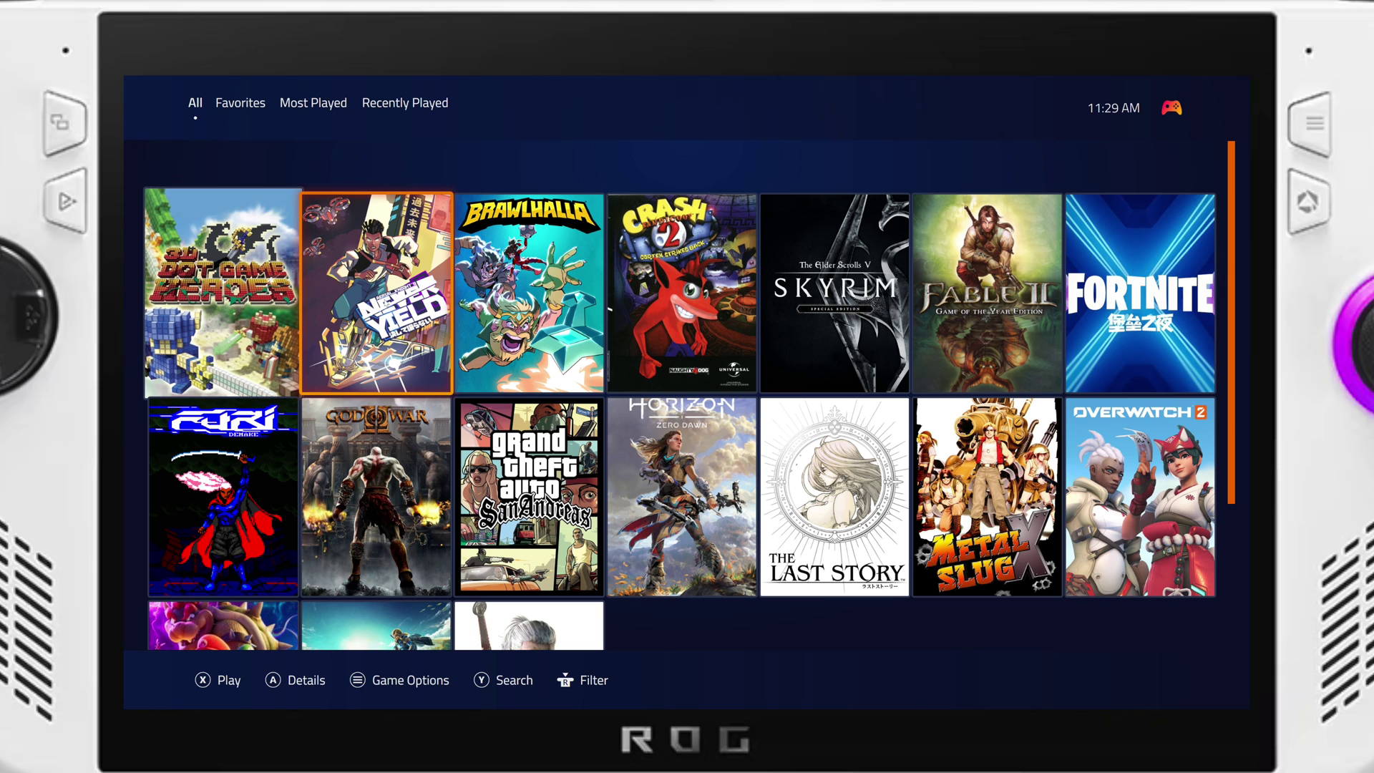
Browse the fullscreen grid to Fortnite and bring up the main menu at the settings entry.
{"action": "key", "text": "Right"}
{"action": "key", "text": "Right"}
{"action": "key", "text": "Right"}
{"action": "key", "text": "Right"}
{"action": "key", "text": "Right"}
{"action": "key", "text": "Right"}
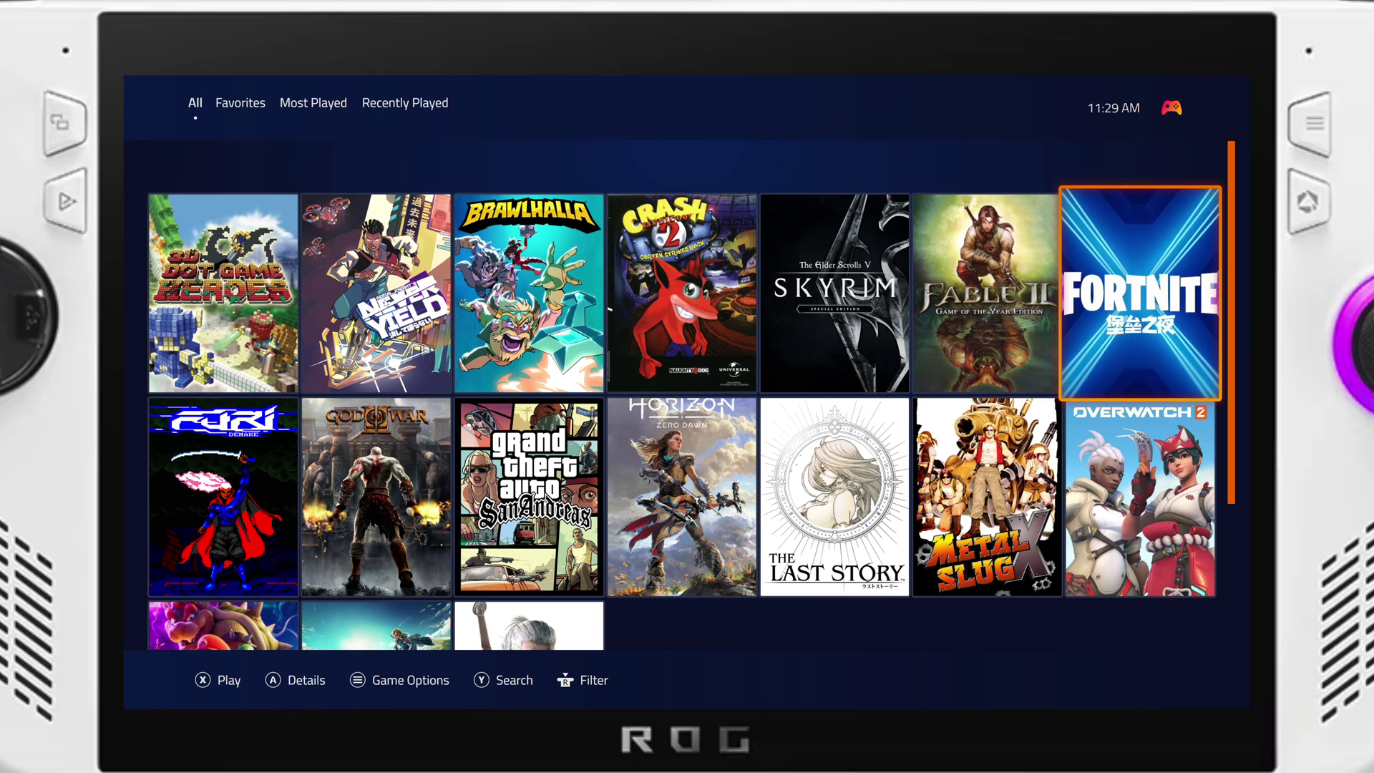
{"action": "key", "text": "Down"}
{"action": "key", "text": "Left"}
{"action": "key", "text": "Left"}
{"action": "key", "text": "Left"}
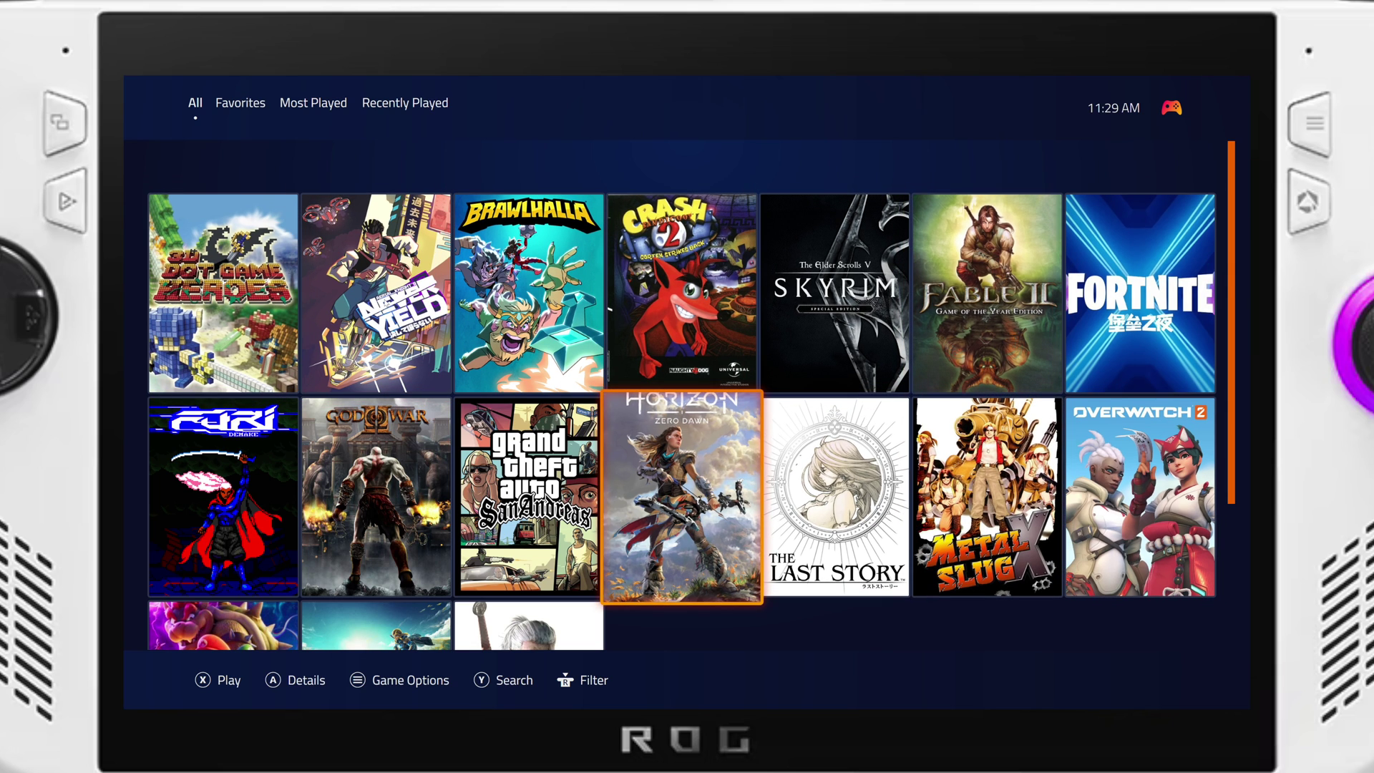
{"action": "key", "text": "Down"}
{"action": "key", "text": "Left"}
{"action": "key", "text": "Left"}
{"action": "key", "text": "Up"}
{"action": "key", "text": "Up"}
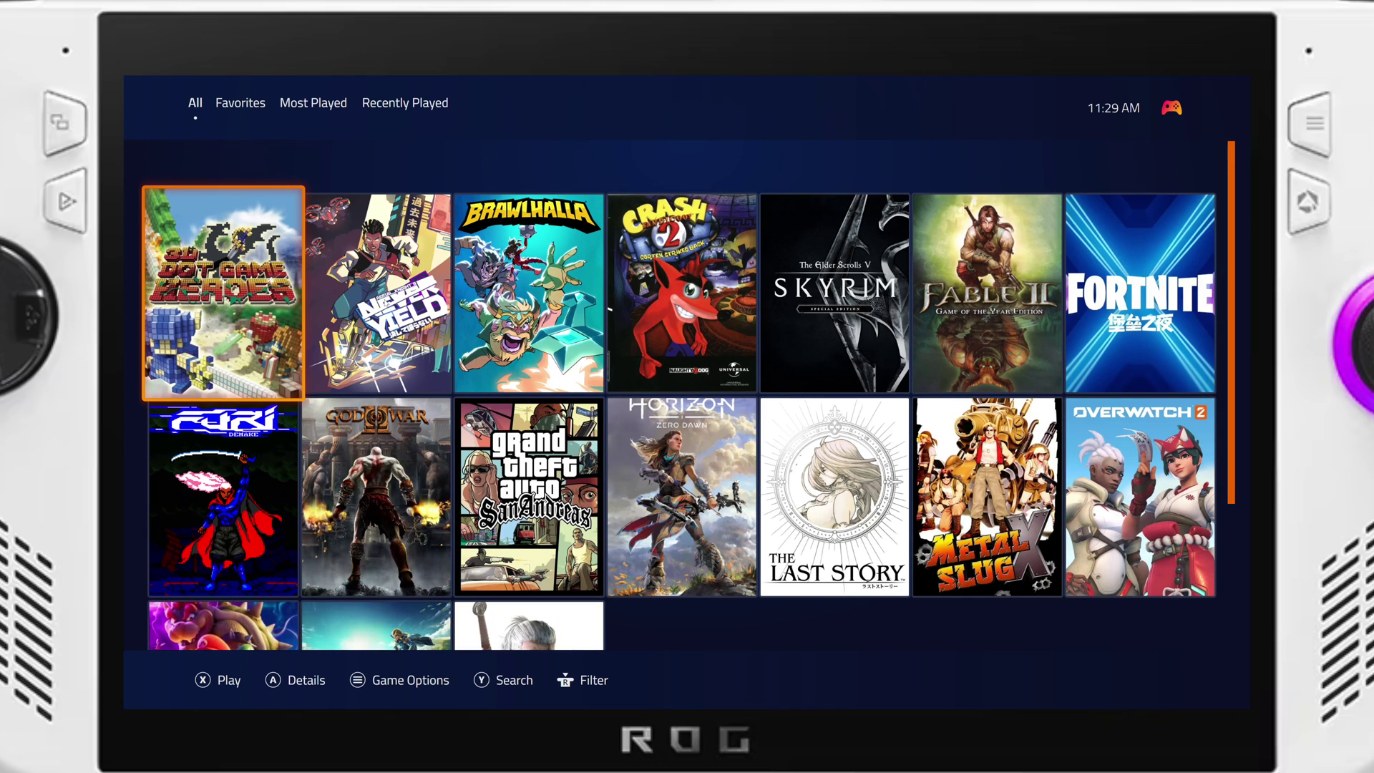
{"action": "key", "text": "Right"}
{"action": "key", "text": "Right"}
{"action": "key", "text": "Right"}
{"action": "key", "text": "Right"}
{"action": "key", "text": "Right"}
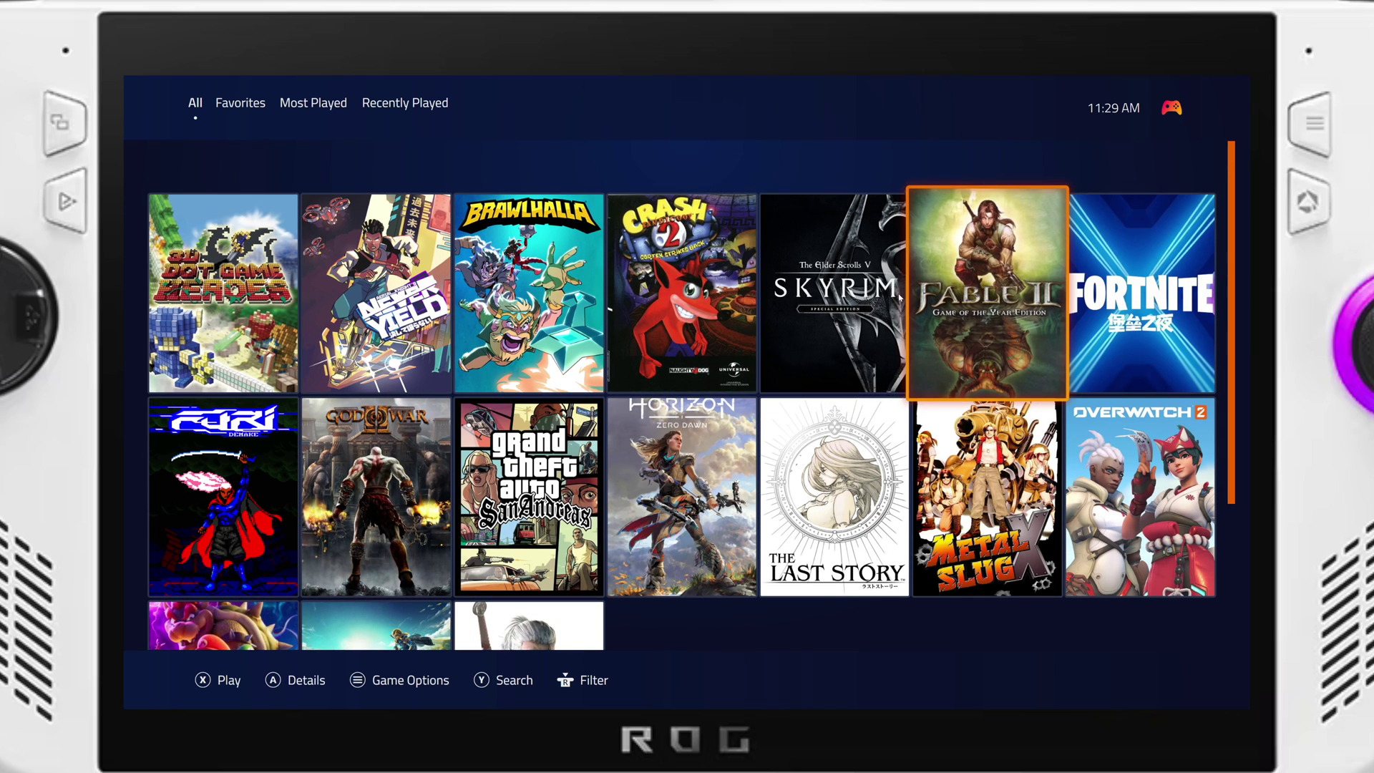
{"action": "key", "text": "Right"}
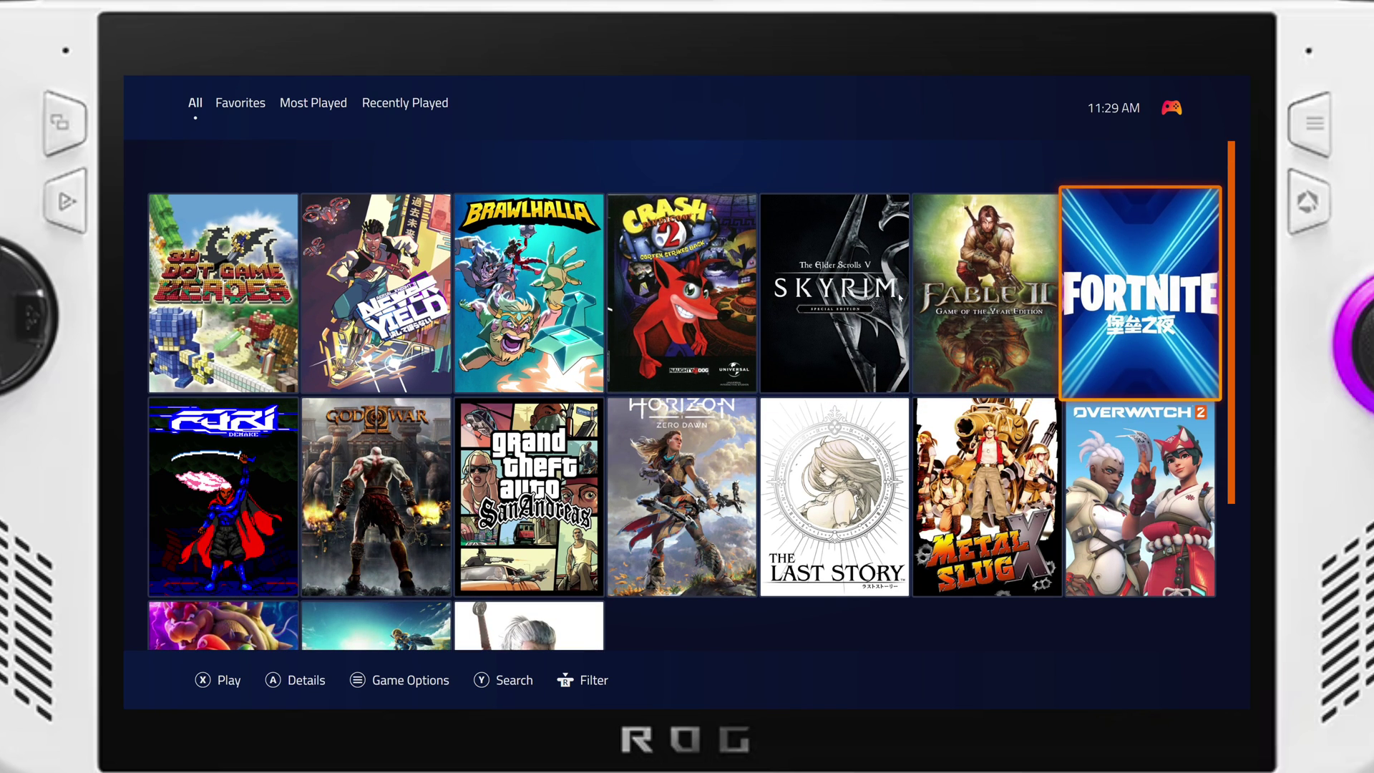
{"action": "key", "text": "F1"}
{"action": "key", "text": "Down"}
{"action": "key", "text": "Down"}
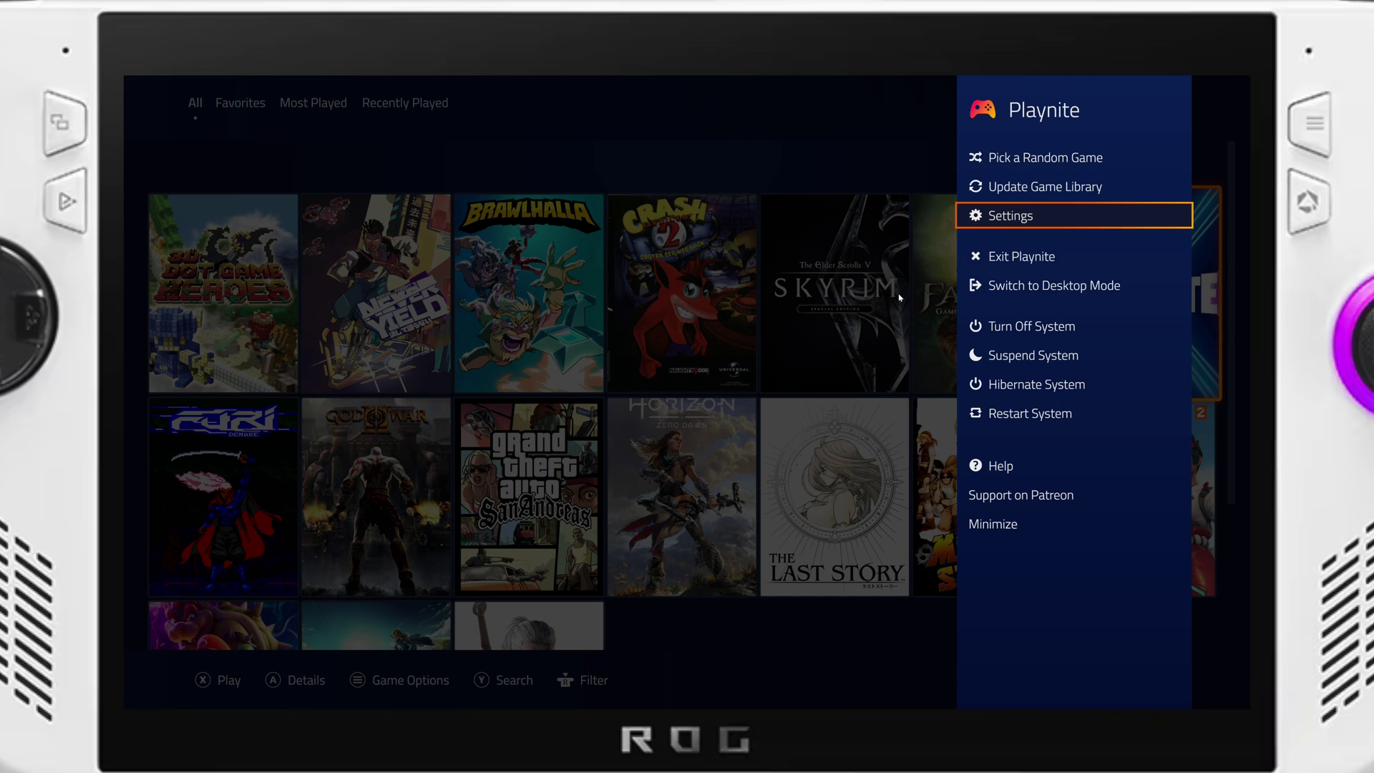
Set the fullscreen Visuals theme to Hero.
{"action": "key", "text": "Return"}
{"action": "key", "text": "Down"}
{"action": "key", "text": "Return"}
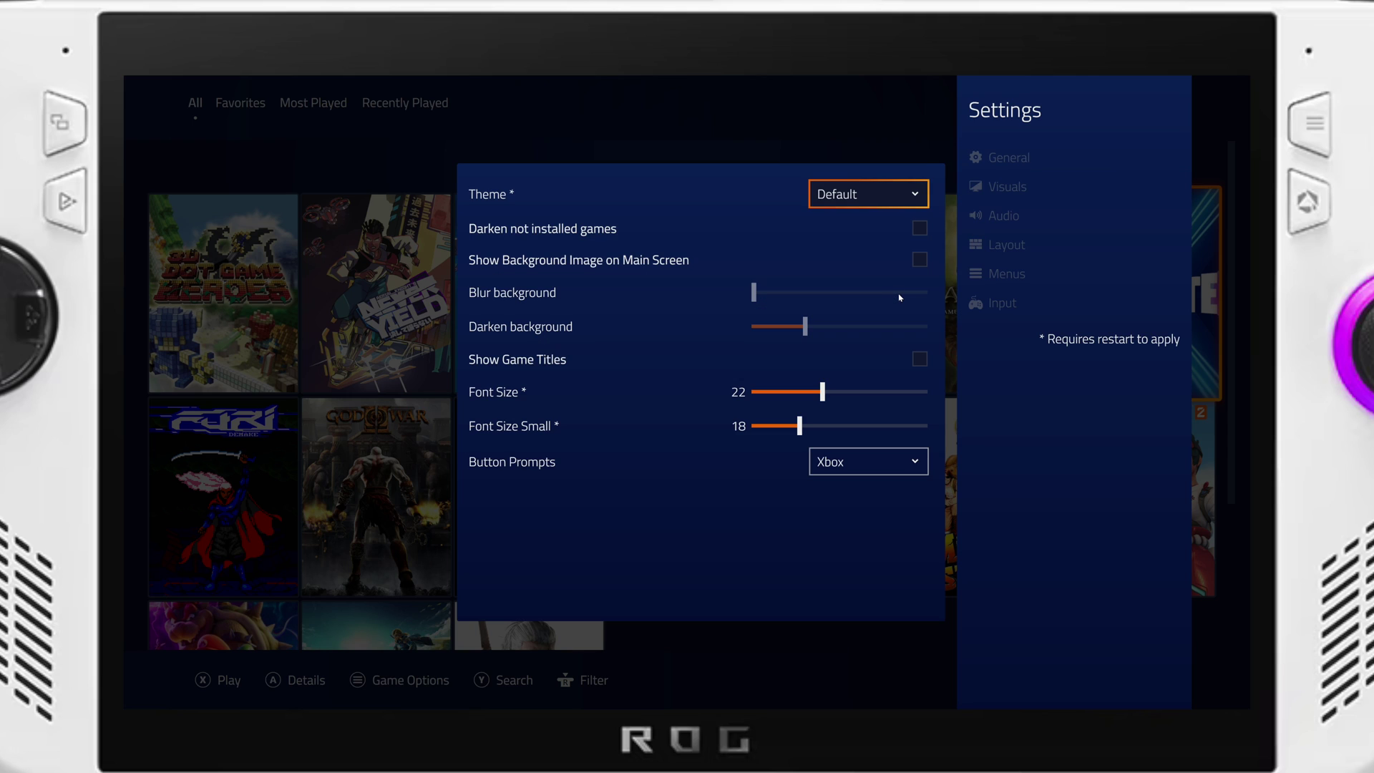
{"action": "key", "text": "Return"}
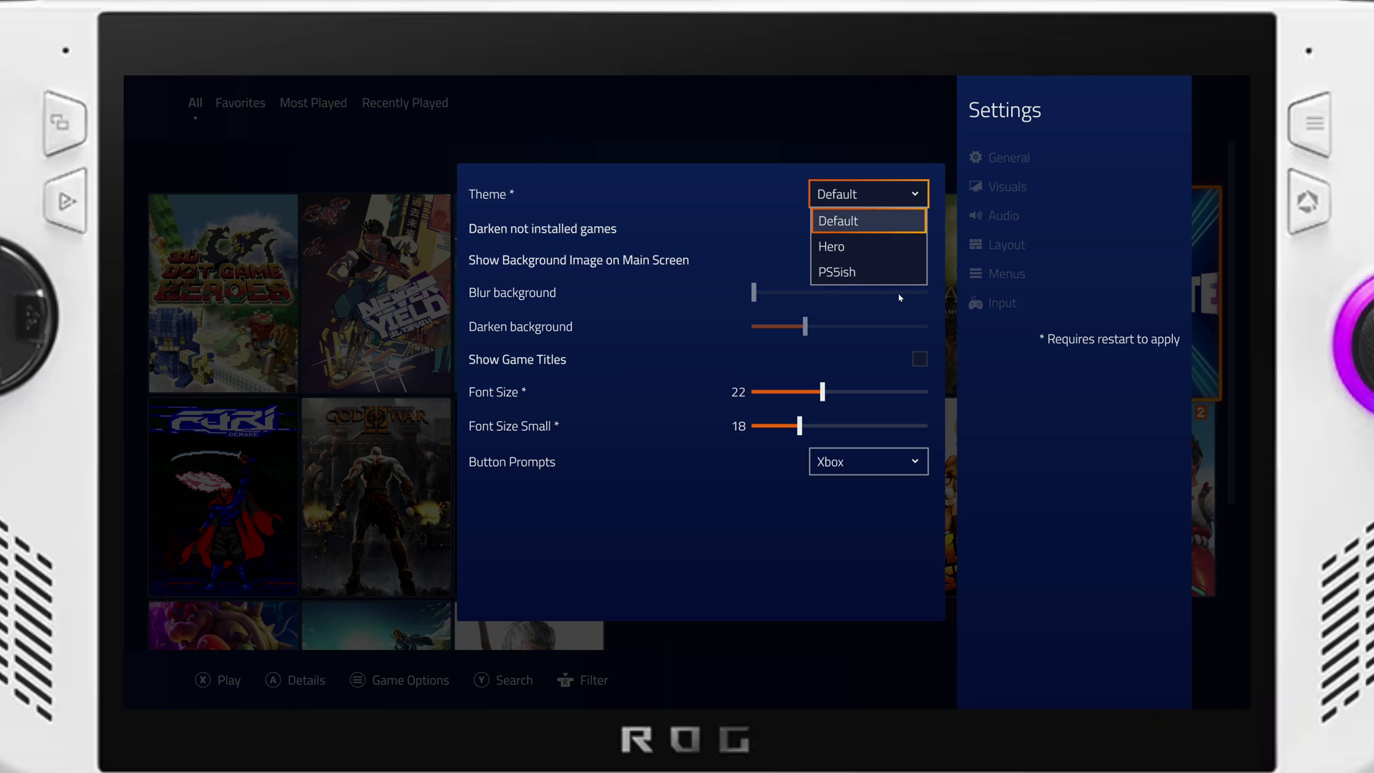
{"action": "key", "text": "Down"}
{"action": "key", "text": "Return"}
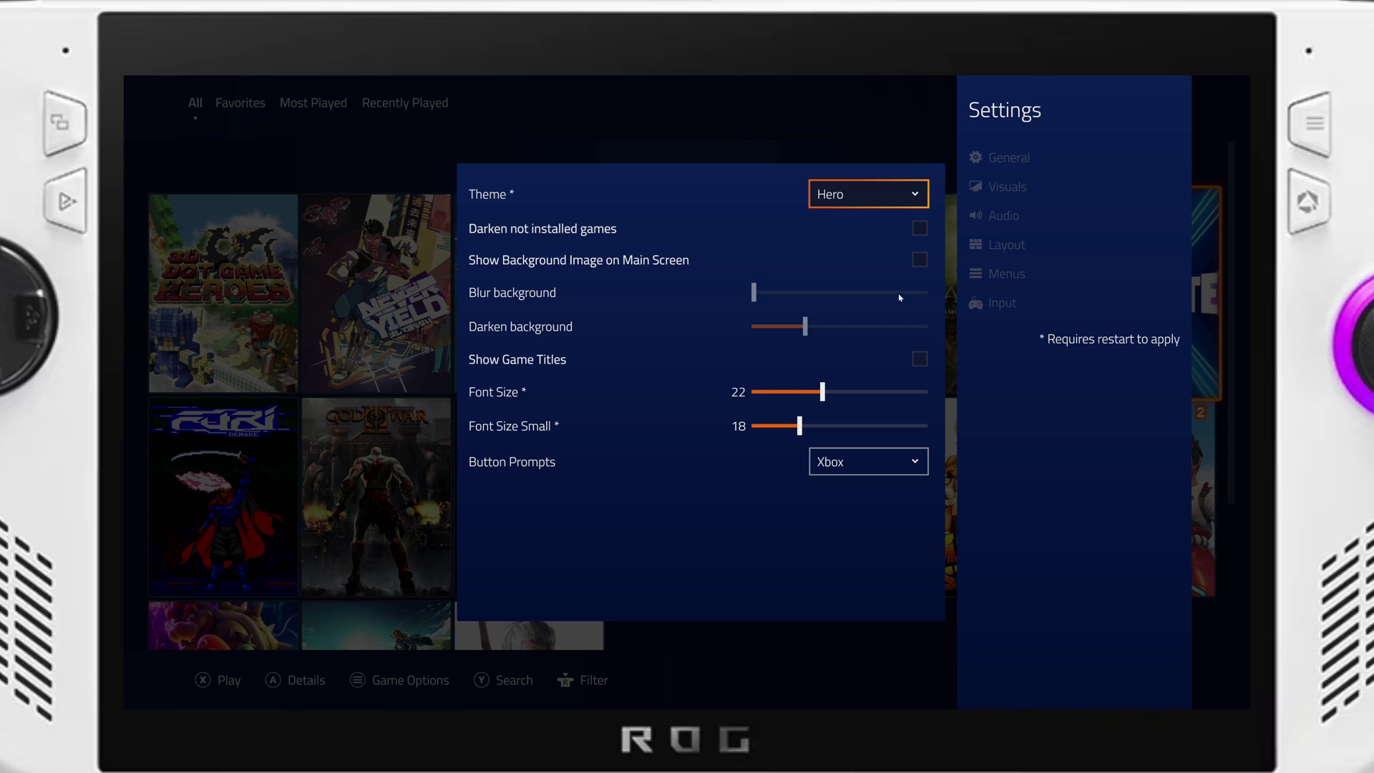
Turn on background images on the main screen and set background darkening to 0.
{"action": "key", "text": "Down"}
{"action": "key", "text": "Down"}
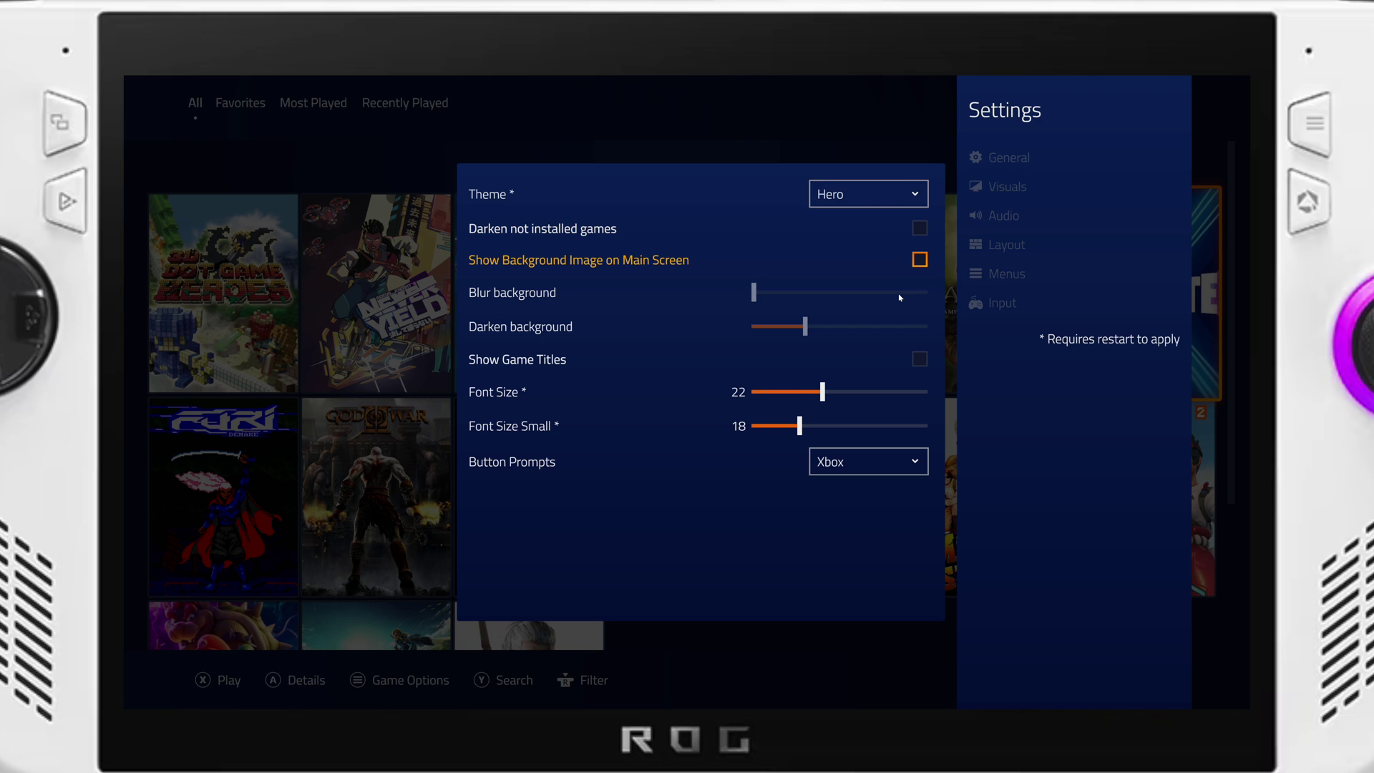
{"action": "key", "text": "Return"}
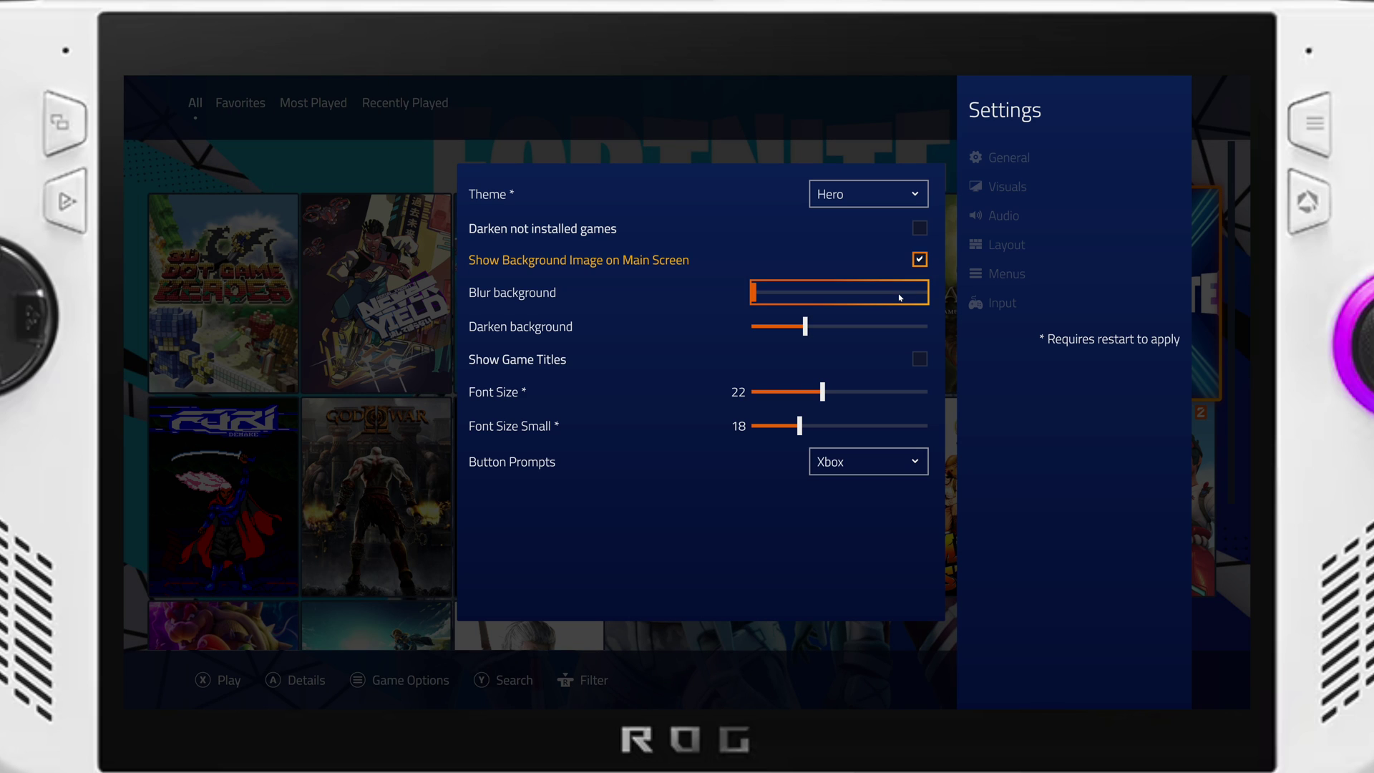
{"action": "key", "text": "Down"}
{"action": "key", "text": "Left"}
{"action": "key", "text": "Left"}
{"action": "key", "text": "Left"}
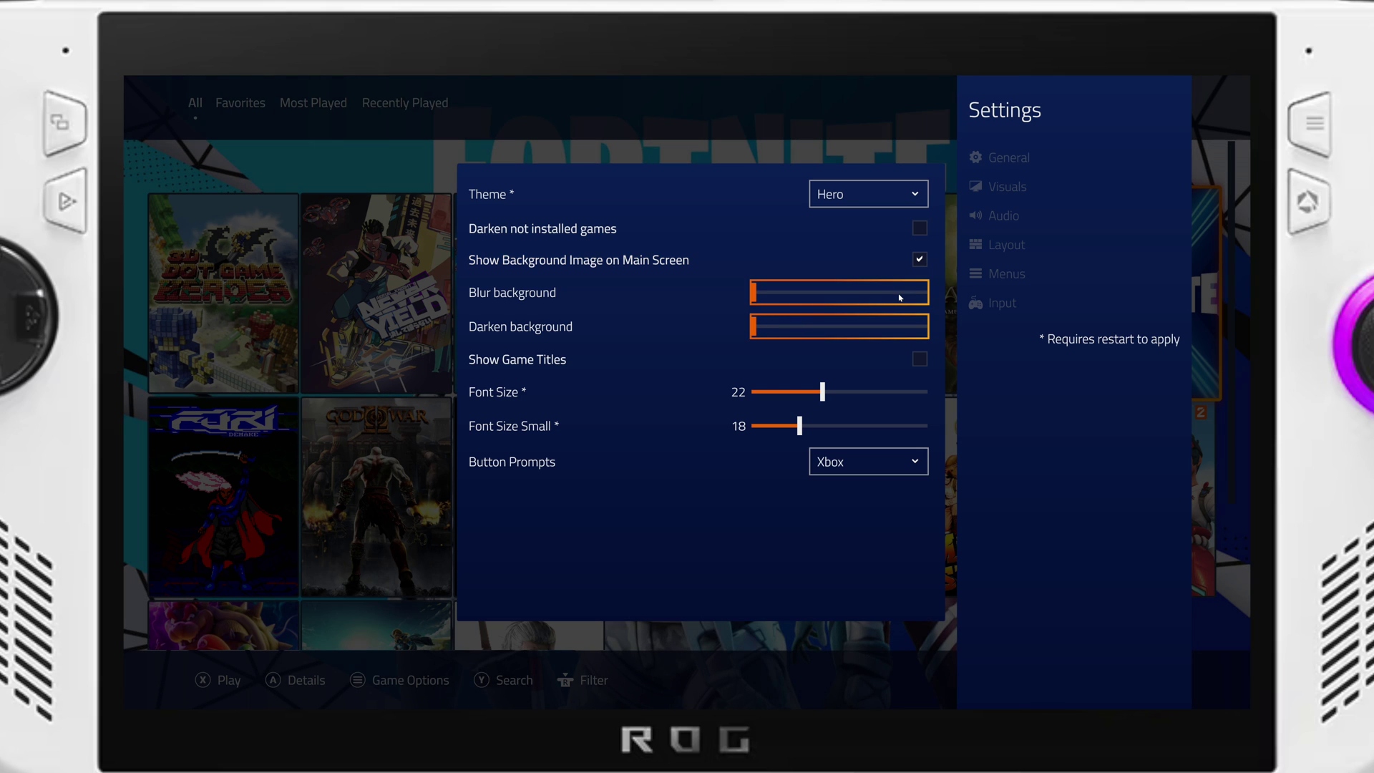
{"action": "key", "text": "Down"}
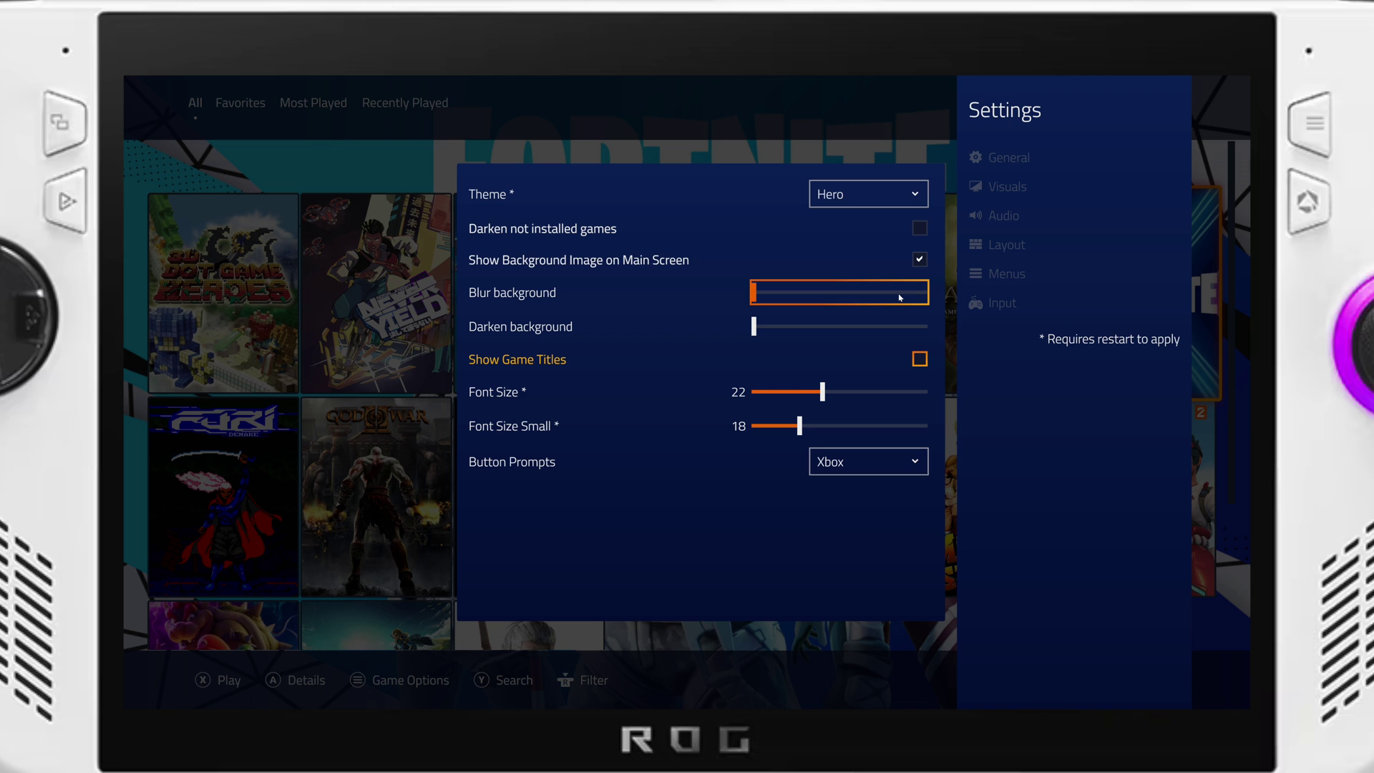
{"action": "key", "text": "Down"}
{"action": "key", "text": "Down"}
{"action": "key", "text": "Down"}
Enable Horizontal Scrolling in Layout settings and accept the Playnite restart.
{"action": "key", "text": "Escape"}
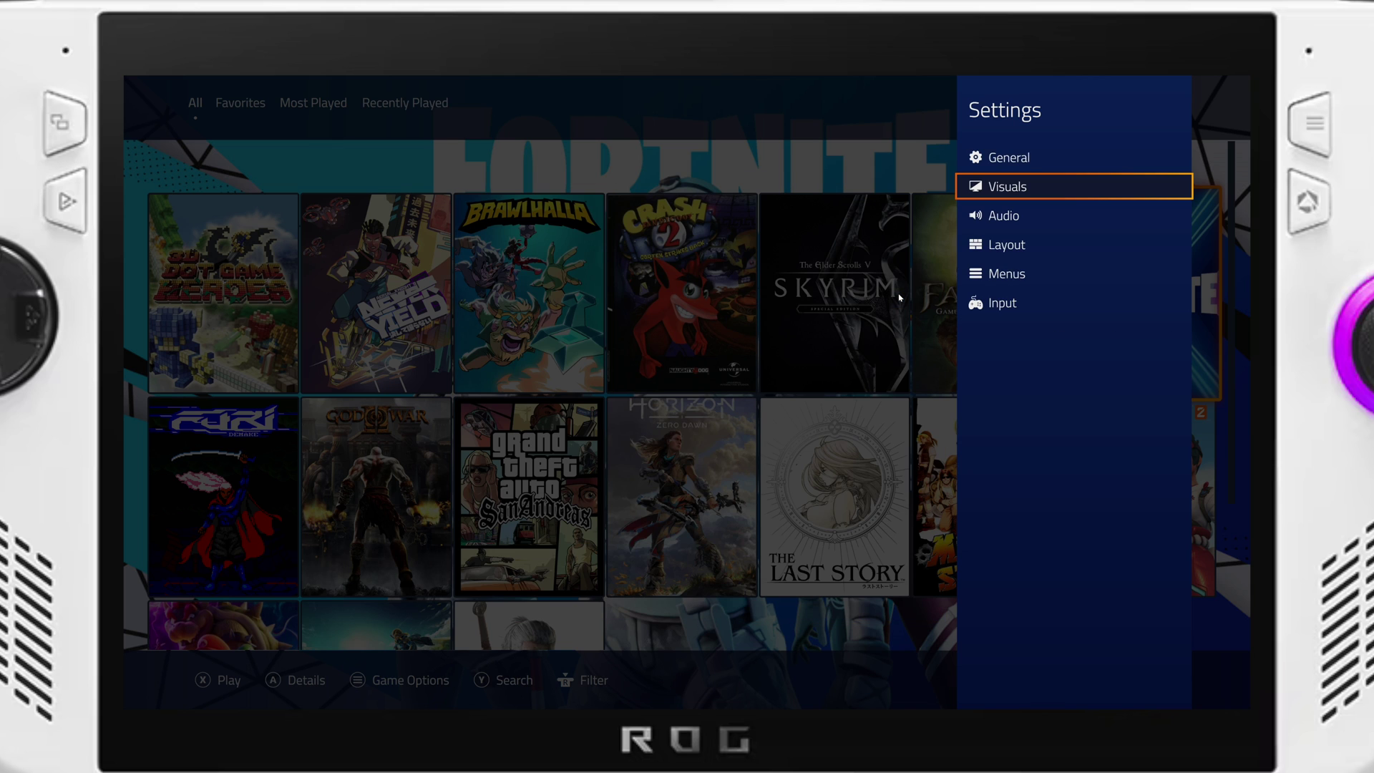
{"action": "key", "text": "Down"}
{"action": "key", "text": "Down"}
{"action": "key", "text": "Return"}
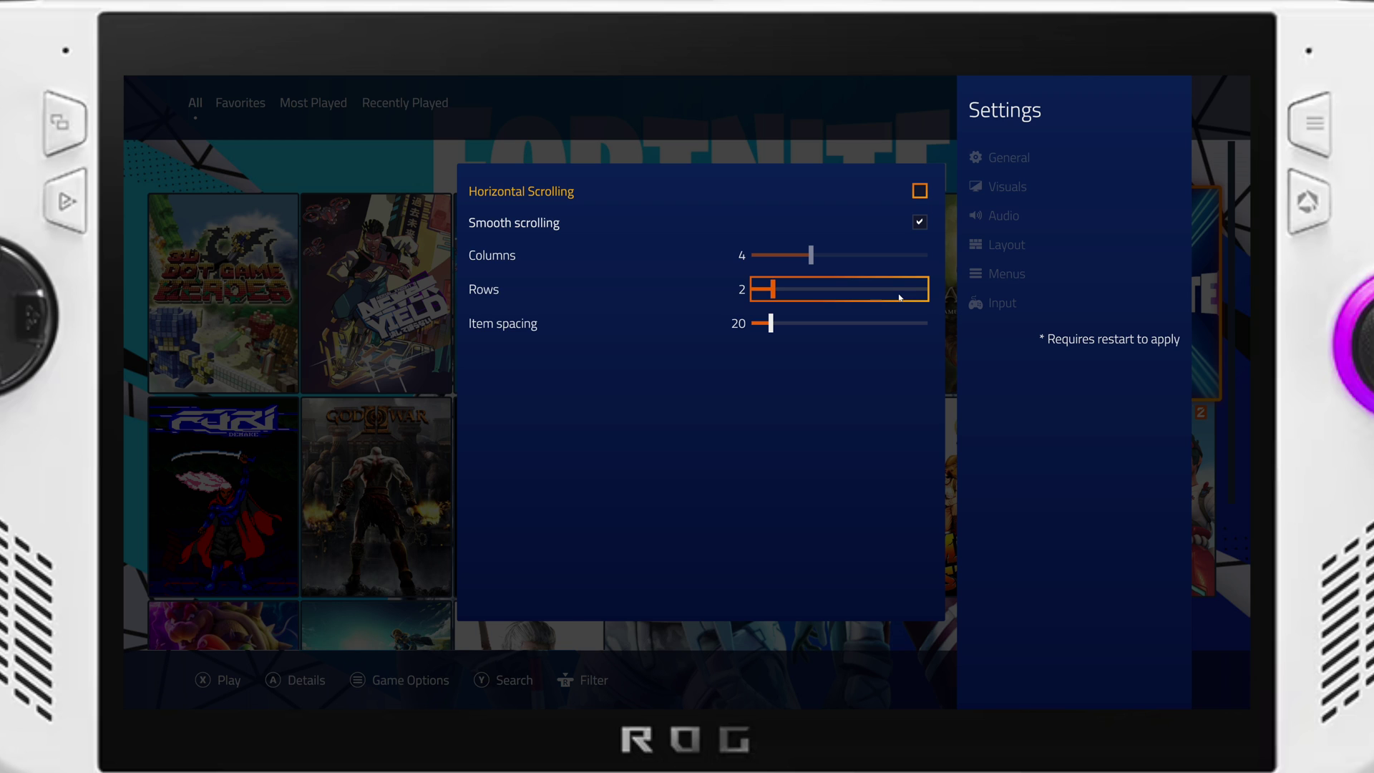
{"action": "key", "text": "Return"}
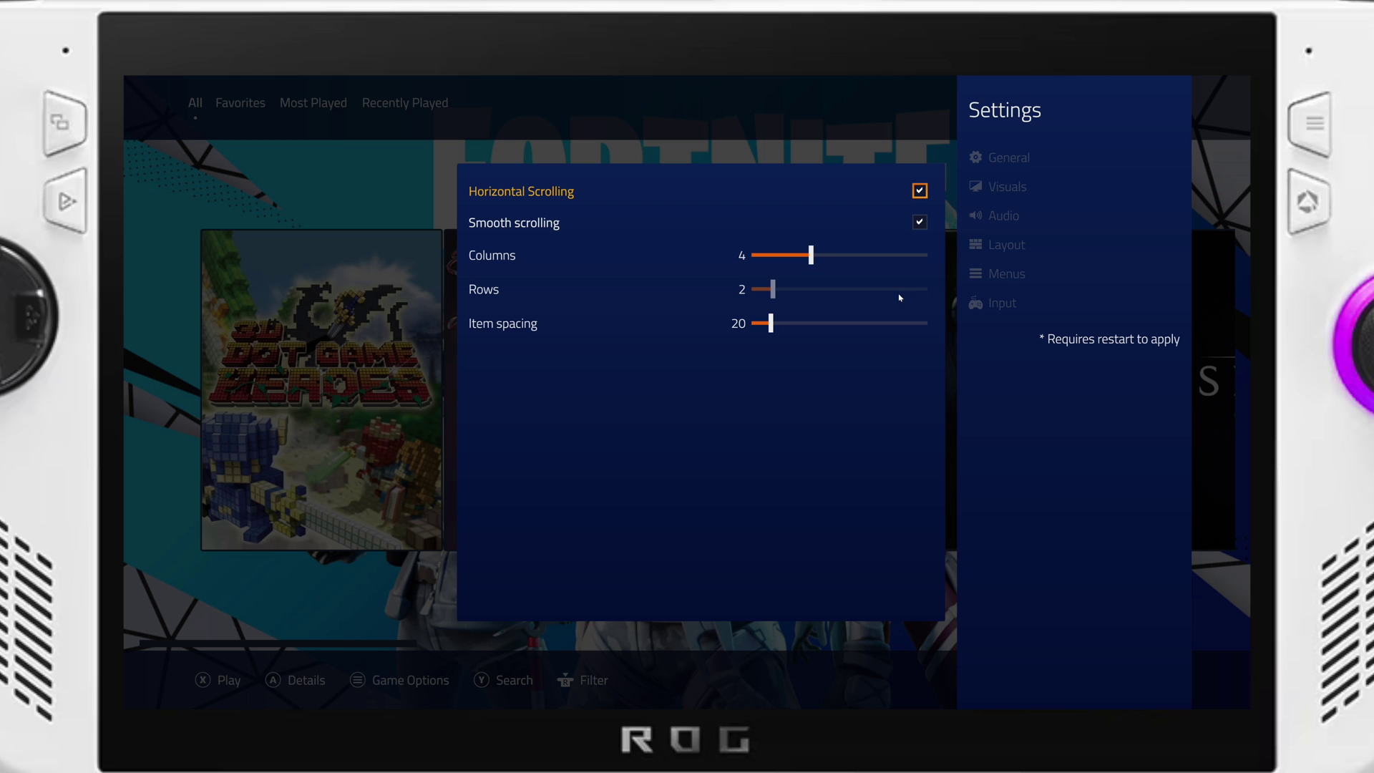
{"action": "key", "text": "Down"}
{"action": "key", "text": "Down"}
{"action": "key", "text": "Down"}
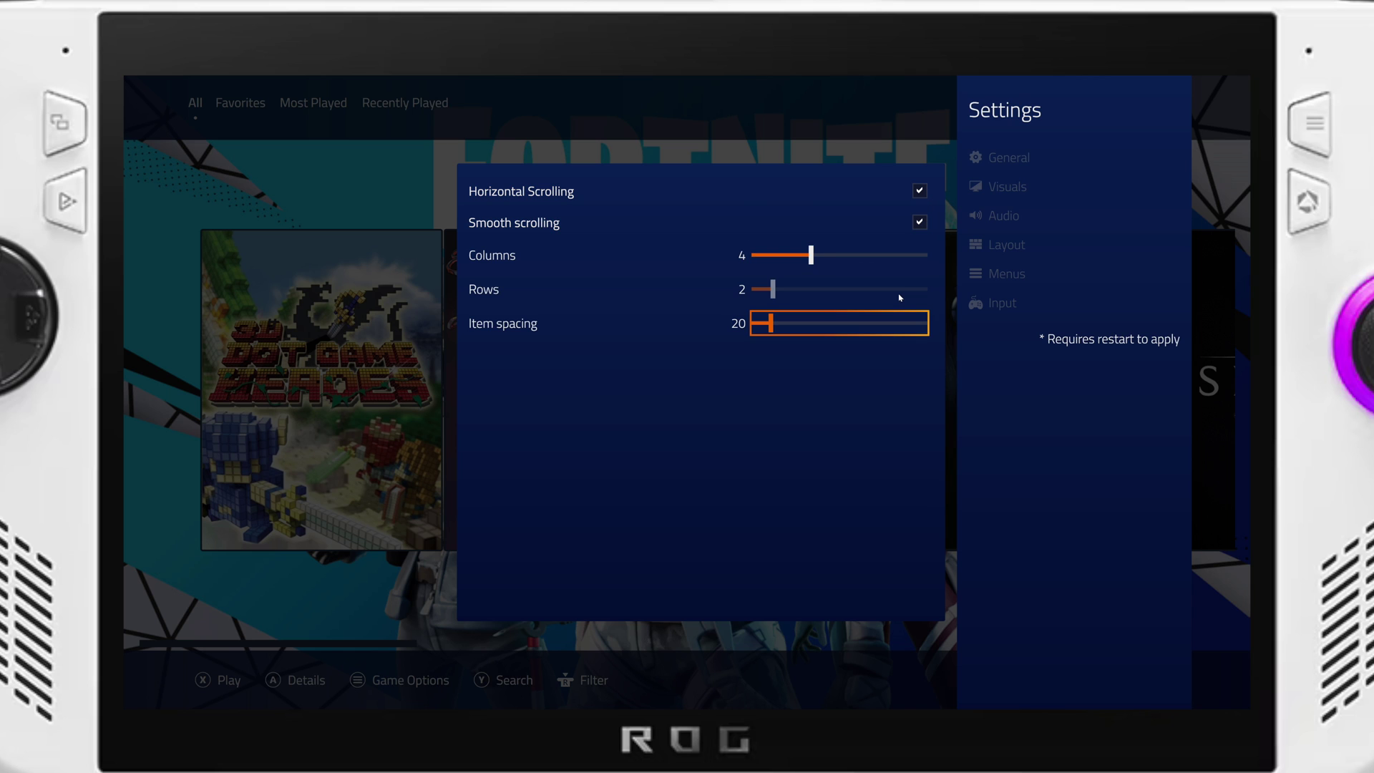
{"action": "key", "text": "Escape"}
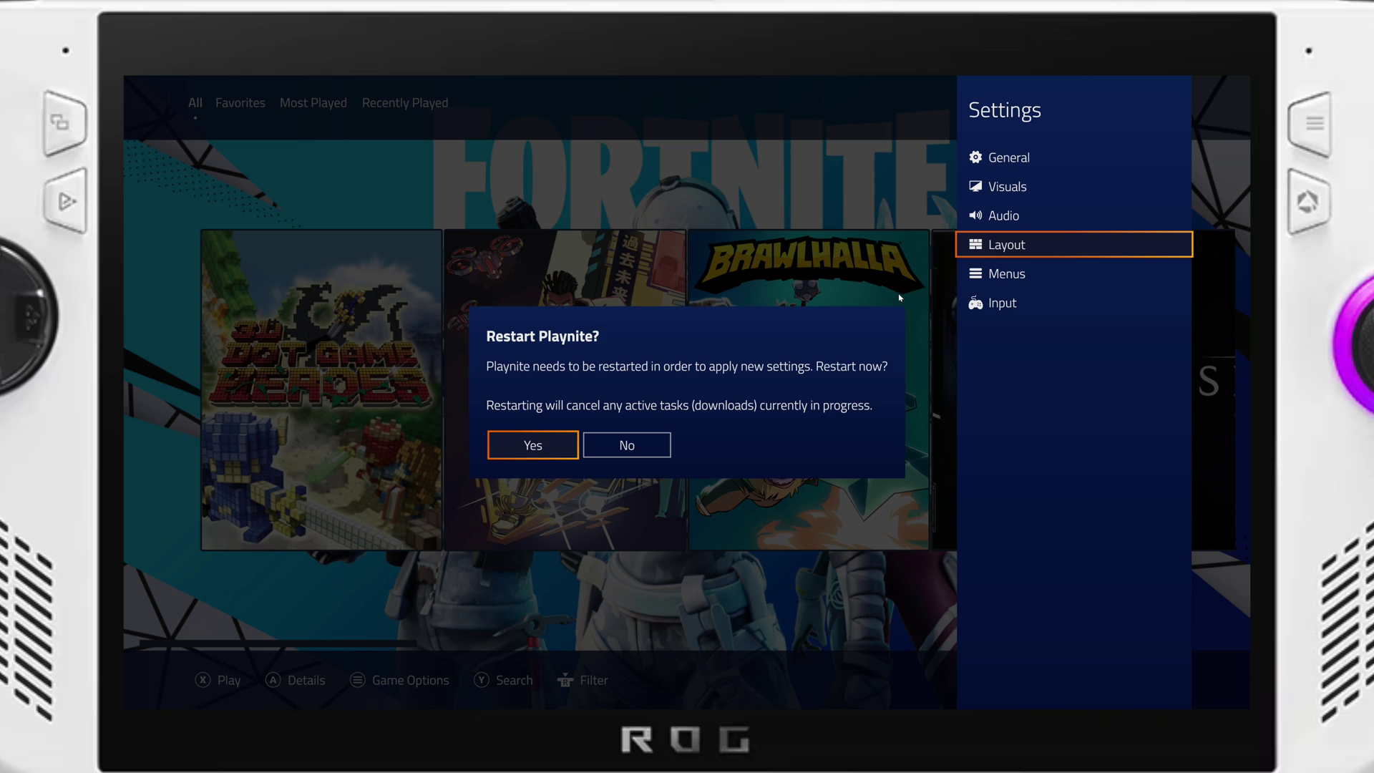
{"action": "key", "text": "Return"}
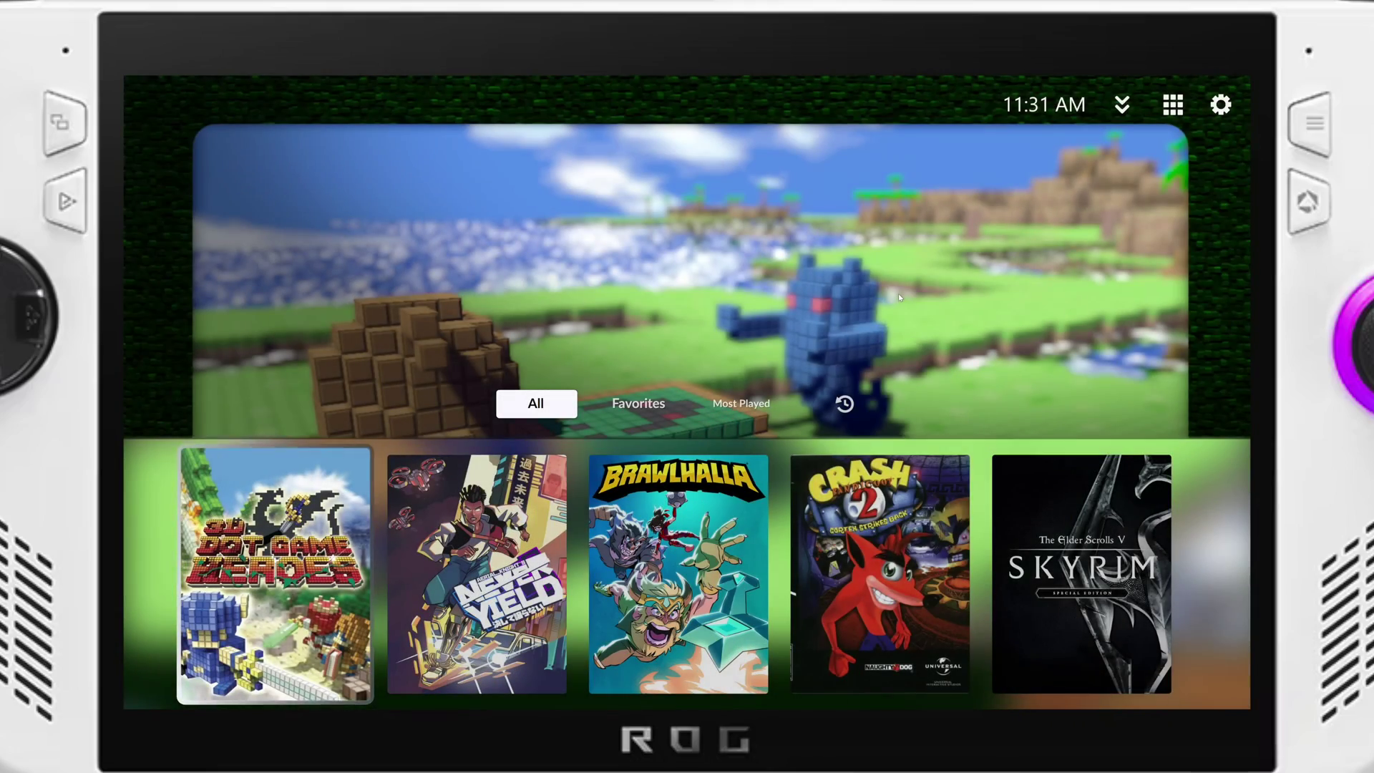
Browse the carousel to the Skyrim tile and enter the fullscreen Settings menu.
{"action": "key", "text": "Right"}
{"action": "key", "text": "Right"}
{"action": "key", "text": "Right"}
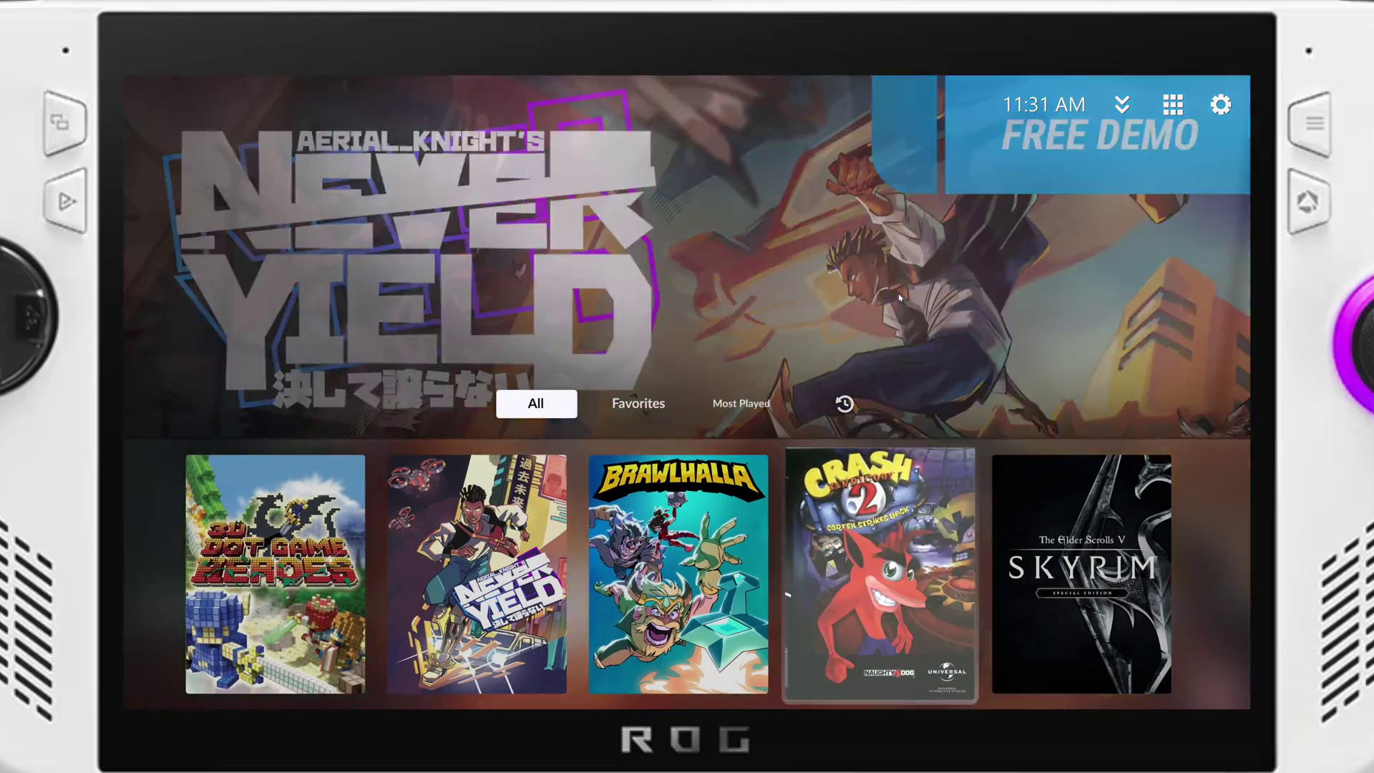
{"action": "key", "text": "Right"}
{"action": "key", "text": "Left"}
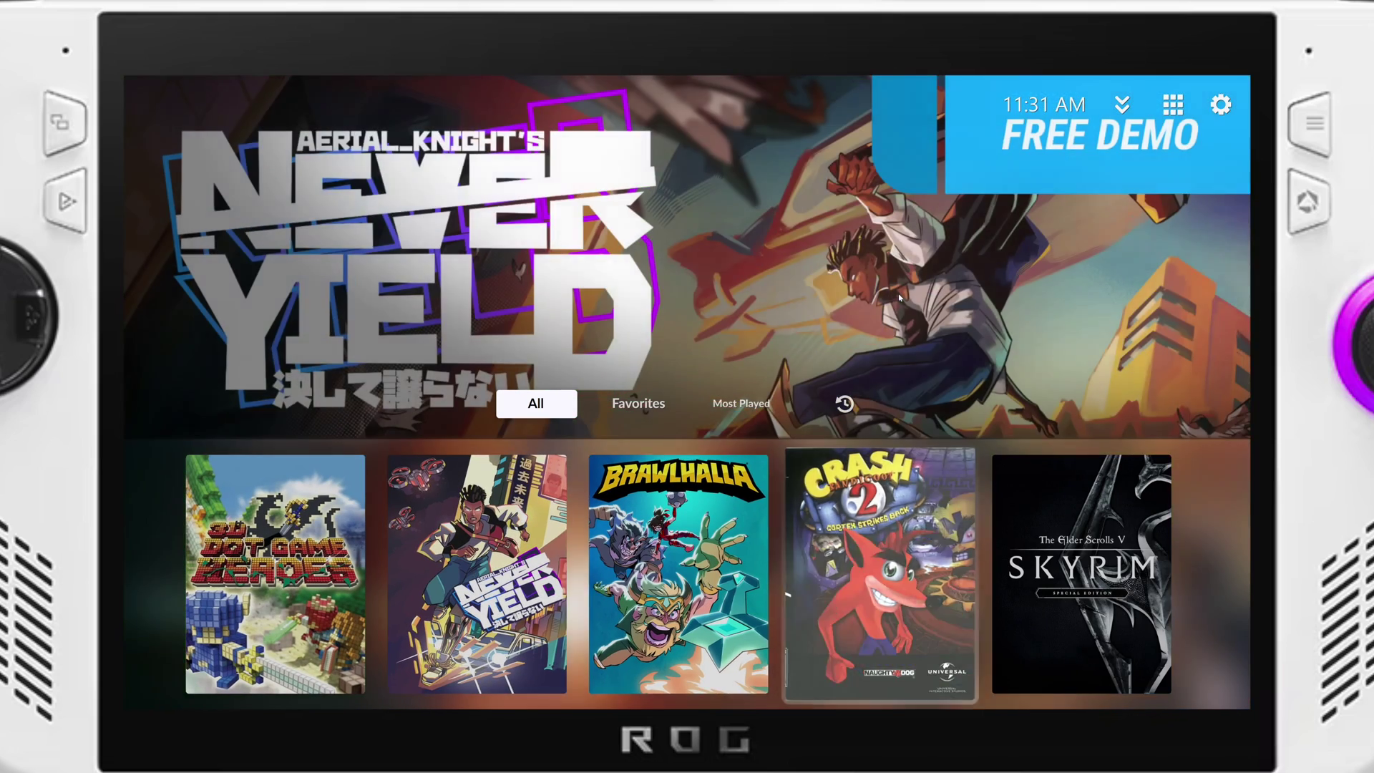
{"action": "key", "text": "Right"}
{"action": "key", "text": "Escape"}
{"action": "key", "text": "Down"}
{"action": "key", "text": "Down"}
{"action": "key", "text": "Return"}
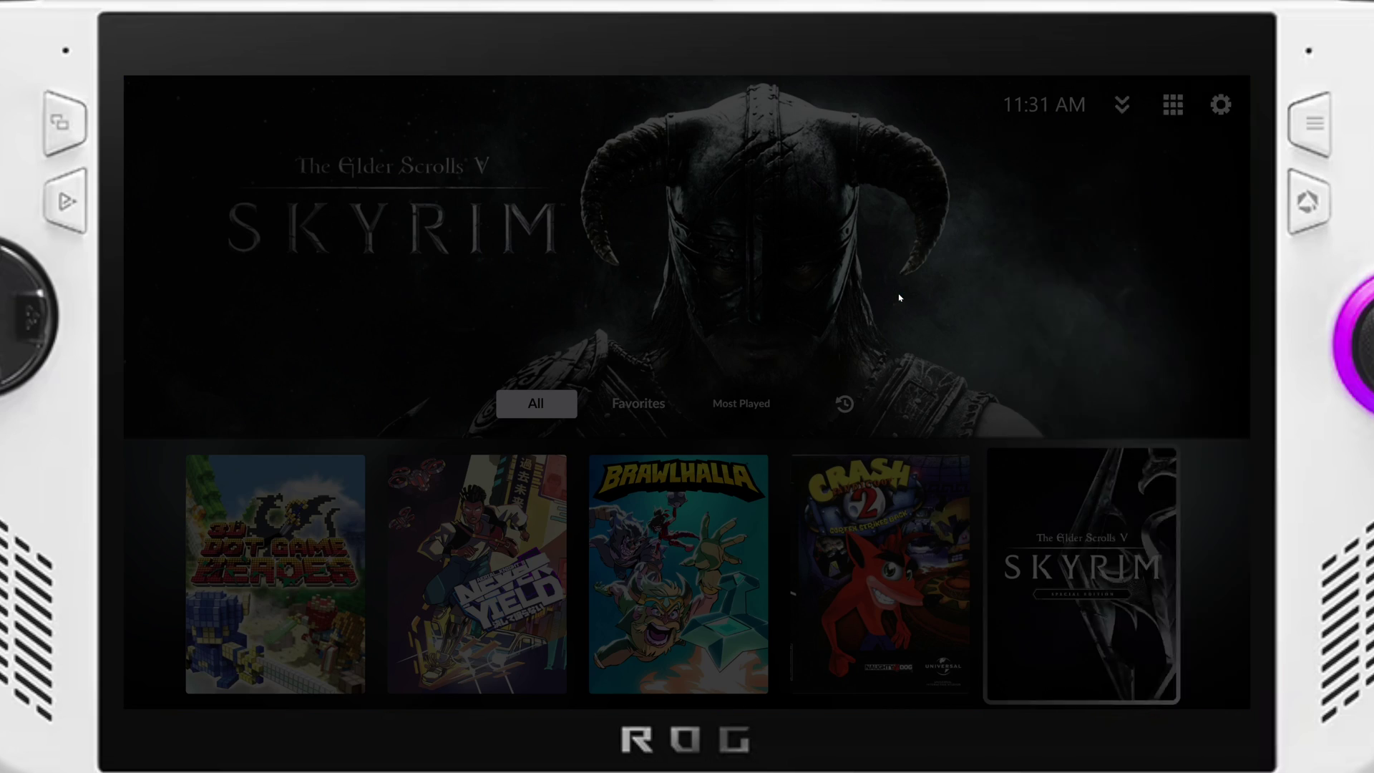
In Layout settings, keep columns at 6 and reduce item spacing to 0.
{"action": "key", "text": "Down"}
{"action": "key", "text": "Down"}
{"action": "key", "text": "Return"}
{"action": "key", "text": "Down"}
{"action": "key", "text": "Right"}
{"action": "key", "text": "Right"}
{"action": "key", "text": "Right"}
{"action": "key", "text": "Down"}
{"action": "key", "text": "Up"}
{"action": "key", "text": "Left"}
{"action": "key", "text": "Down"}
{"action": "key", "text": "Left"}
{"action": "key", "text": "Left"}
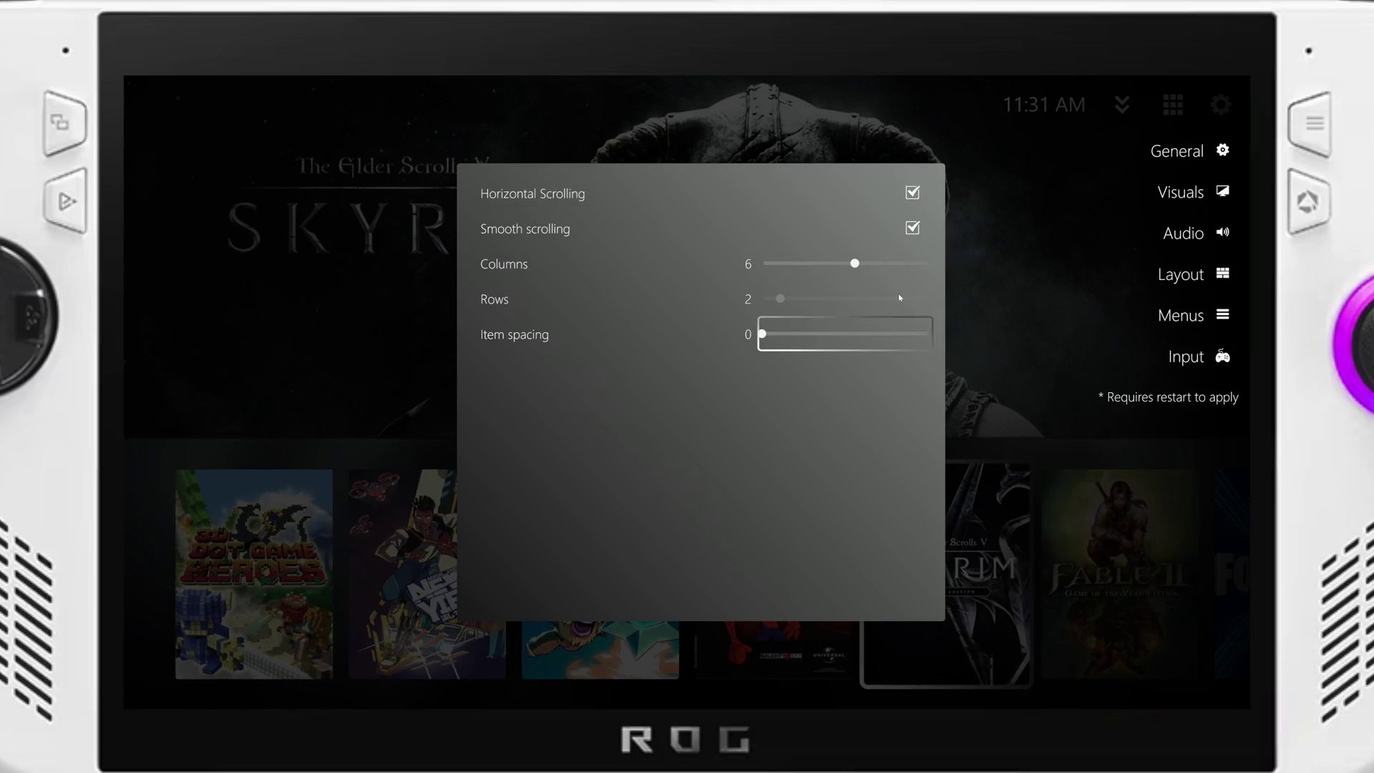
{"action": "key", "text": "Escape"}
{"action": "key", "text": "Escape"}
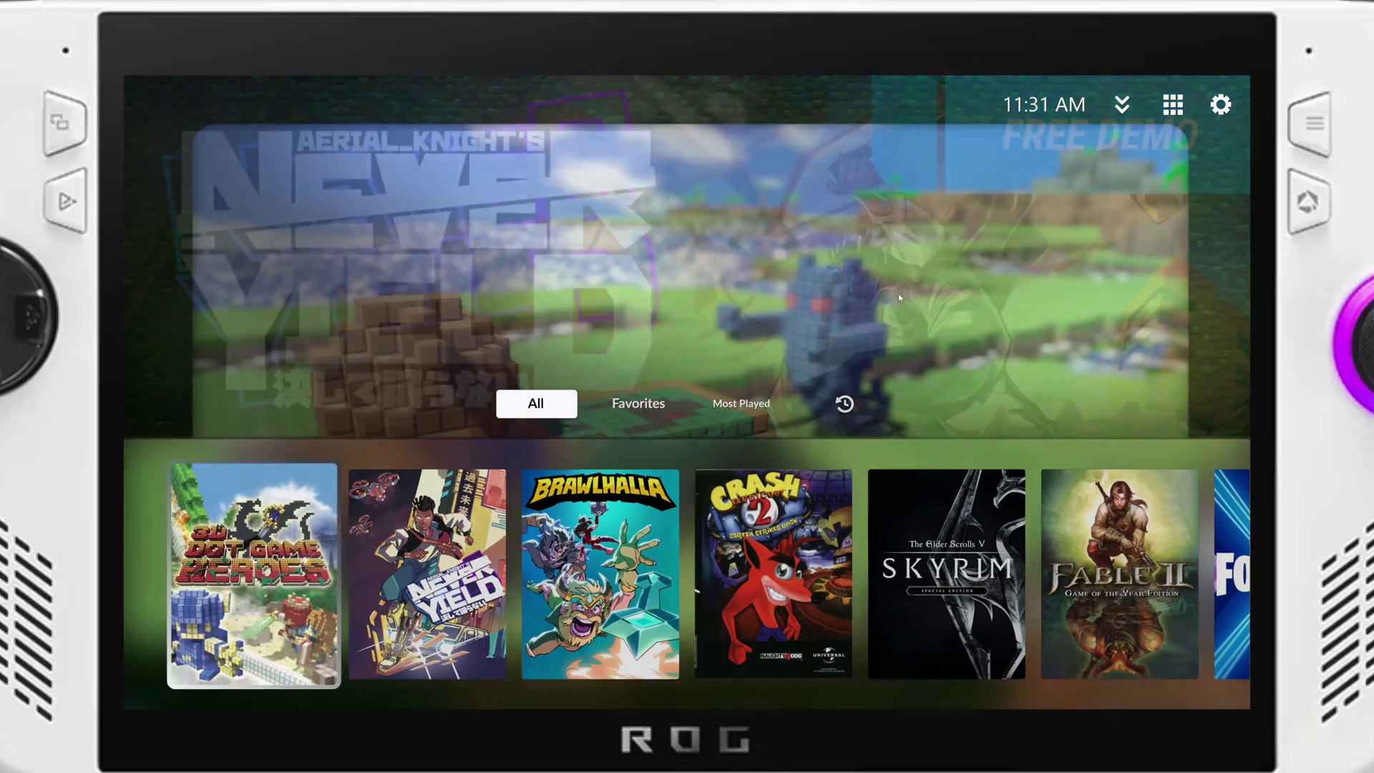
Browse the carousel again and return to the fullscreen Settings section.
{"action": "key", "text": "Right"}
{"action": "key", "text": "Right"}
{"action": "key", "text": "Right"}
{"action": "key", "text": "Right"}
{"action": "key", "text": "Right"}
{"action": "key", "text": "Right"}
{"action": "key", "text": "Right"}
{"action": "key", "text": "Right"}
{"action": "key", "text": "Right"}
{"action": "key", "text": "Right"}
{"action": "key", "text": "Right"}
{"action": "key", "text": "Right"}
{"action": "key", "text": "Right"}
{"action": "key", "text": "Right"}
{"action": "key", "text": "Right"}
{"action": "key", "text": "Right"}
{"action": "key", "text": "Left"}
{"action": "key", "text": "Left"}
{"action": "key", "text": "Left"}
{"action": "key", "text": "Left"}
{"action": "key", "text": "Left"}
{"action": "key", "text": "Left"}
{"action": "key", "text": "Left"}
{"action": "key", "text": "Left"}
{"action": "key", "text": "Left"}
{"action": "key", "text": "Left"}
{"action": "key", "text": "Left"}
{"action": "key", "text": "Left"}
{"action": "key", "text": "Left"}
{"action": "key", "text": "Left"}
{"action": "key", "text": "Left"}
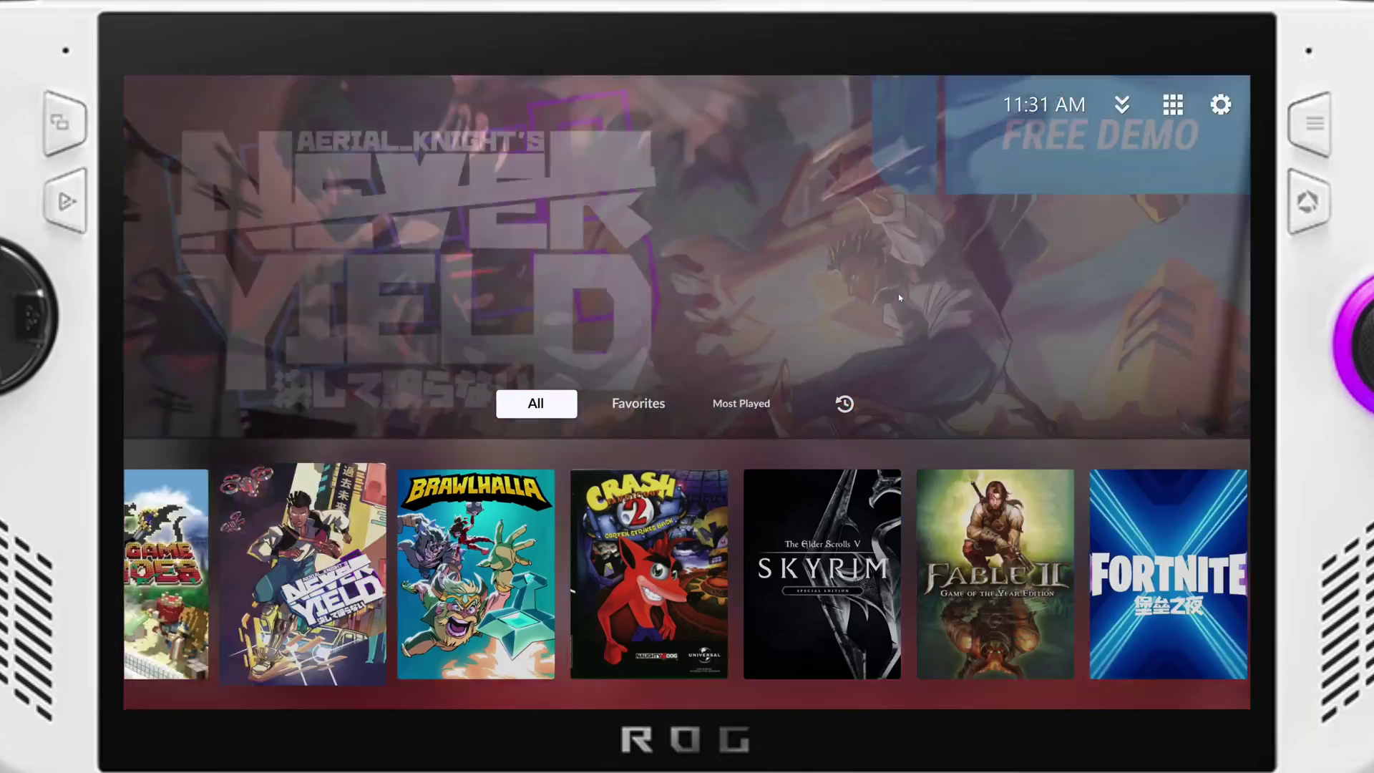
{"action": "key", "text": "Left"}
{"action": "key", "text": "Escape"}
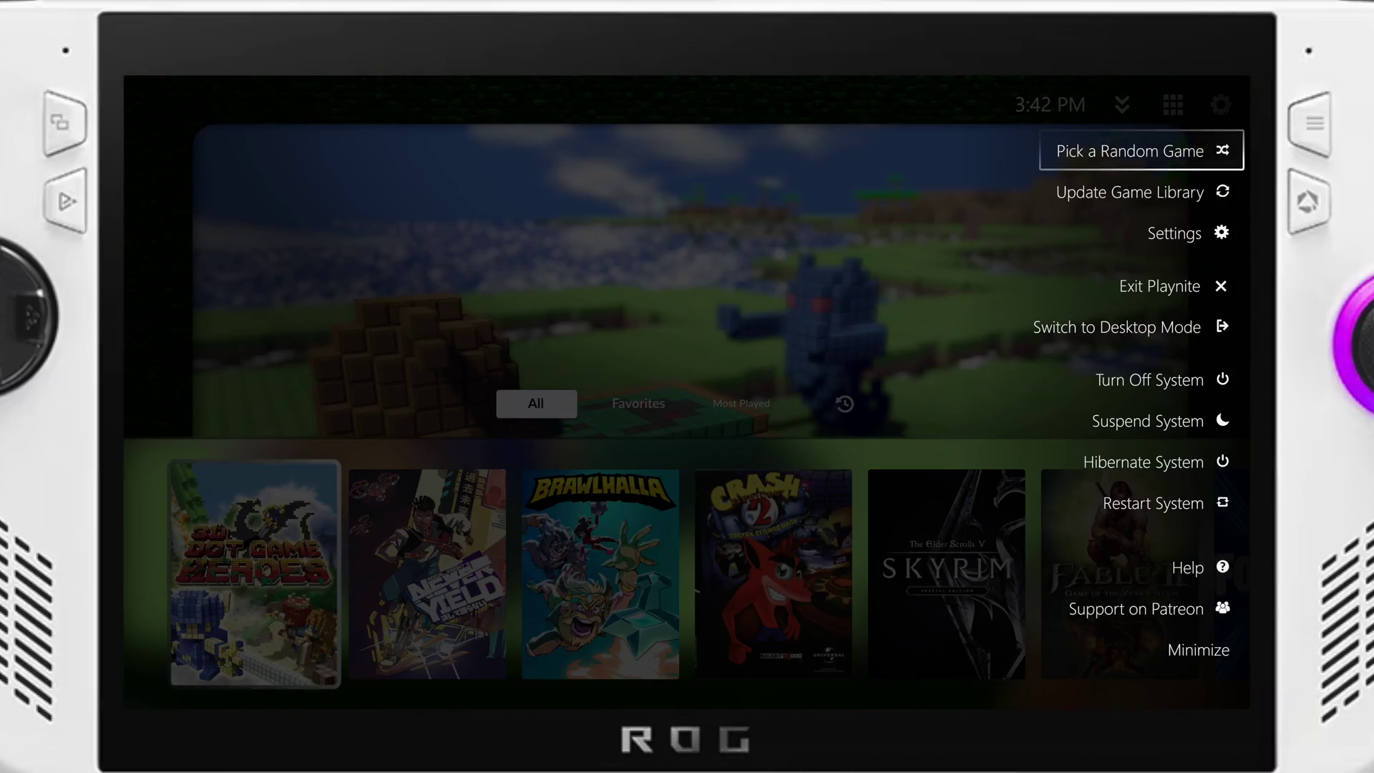
{"action": "key", "text": "Down"}
{"action": "key", "text": "Down"}
{"action": "key", "text": "Return"}
Set the fullscreen theme to PS5ish.
{"action": "key", "text": "Return"}
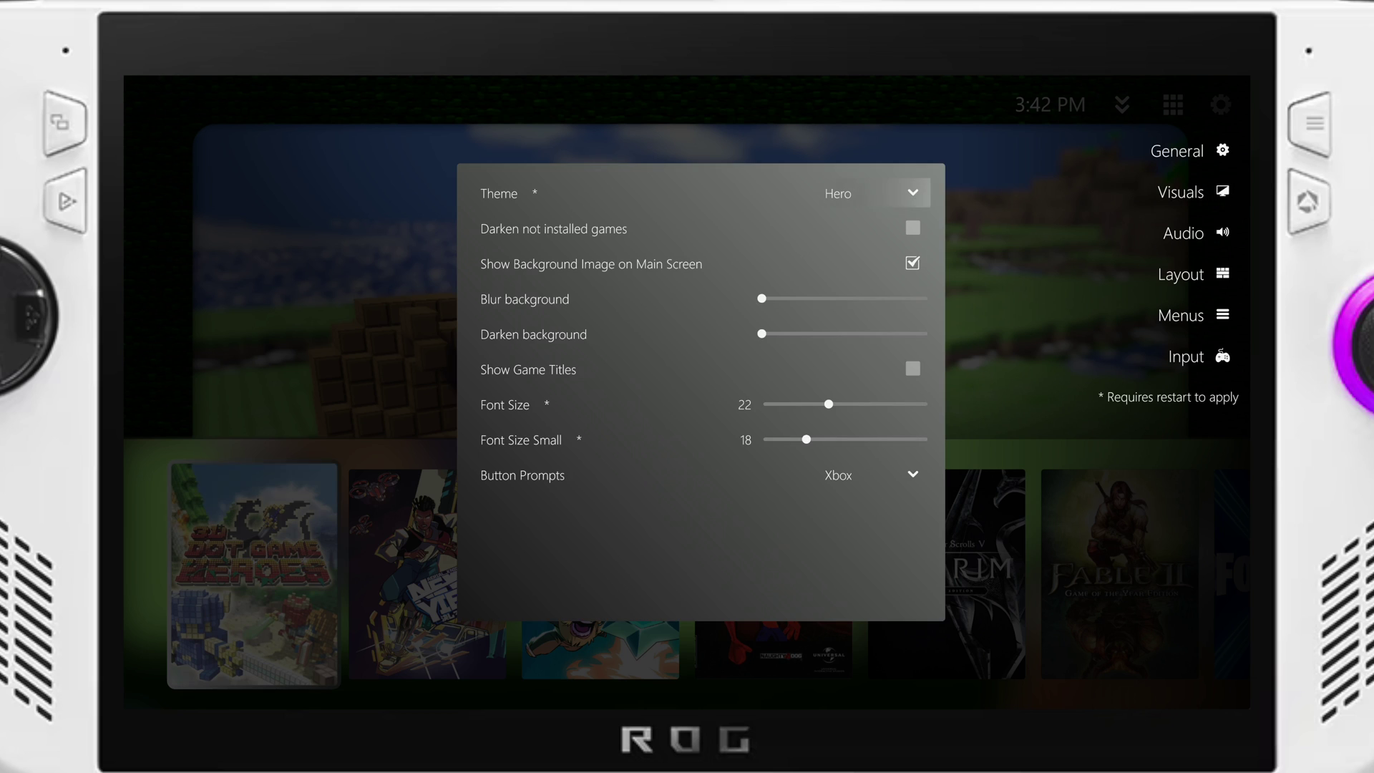
{"action": "key", "text": "Return"}
{"action": "key", "text": "Down"}
{"action": "key", "text": "Return"}
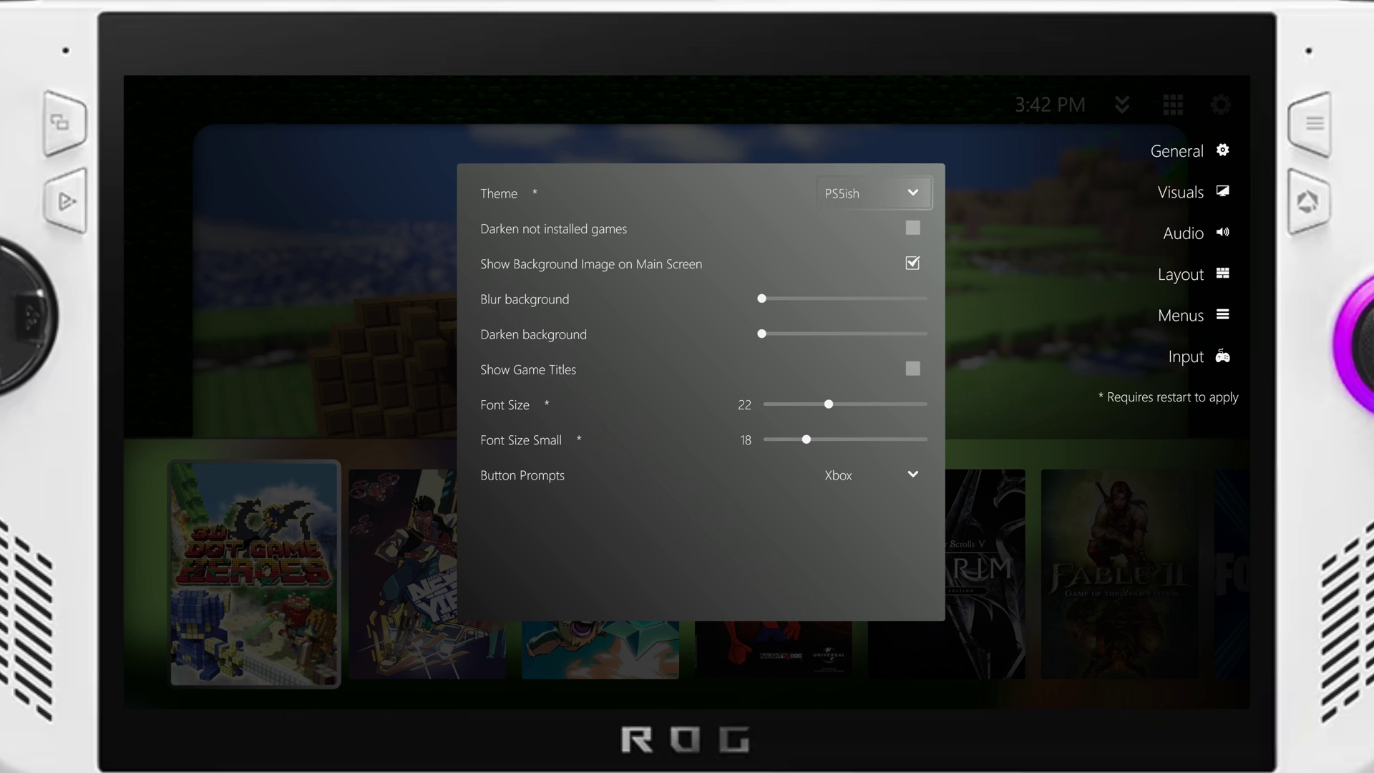
{"action": "key", "text": "Escape"}
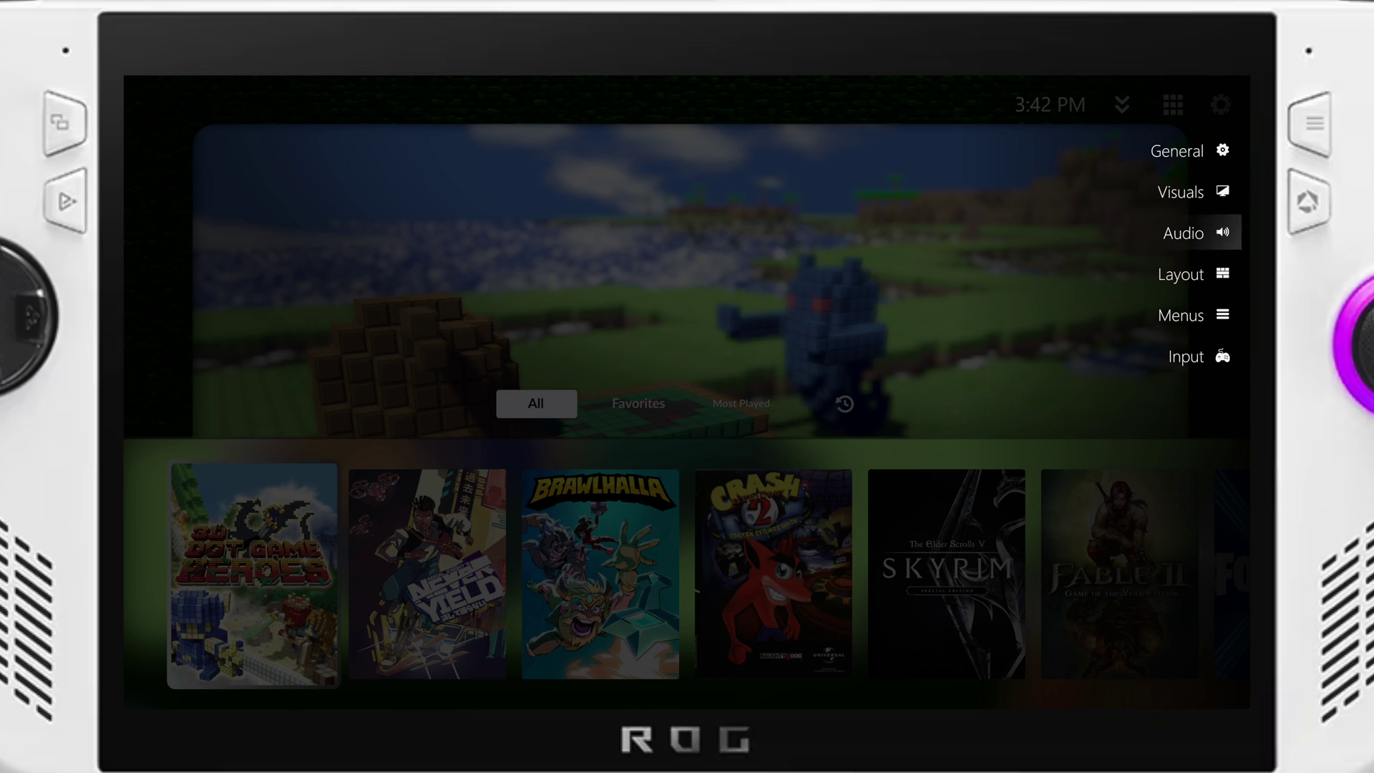
Turn off Horizontal Scrolling in Layout settings and skip the restart.
{"action": "key", "text": "Down"}
{"action": "key", "text": "Return"}
{"action": "key", "text": "Return"}
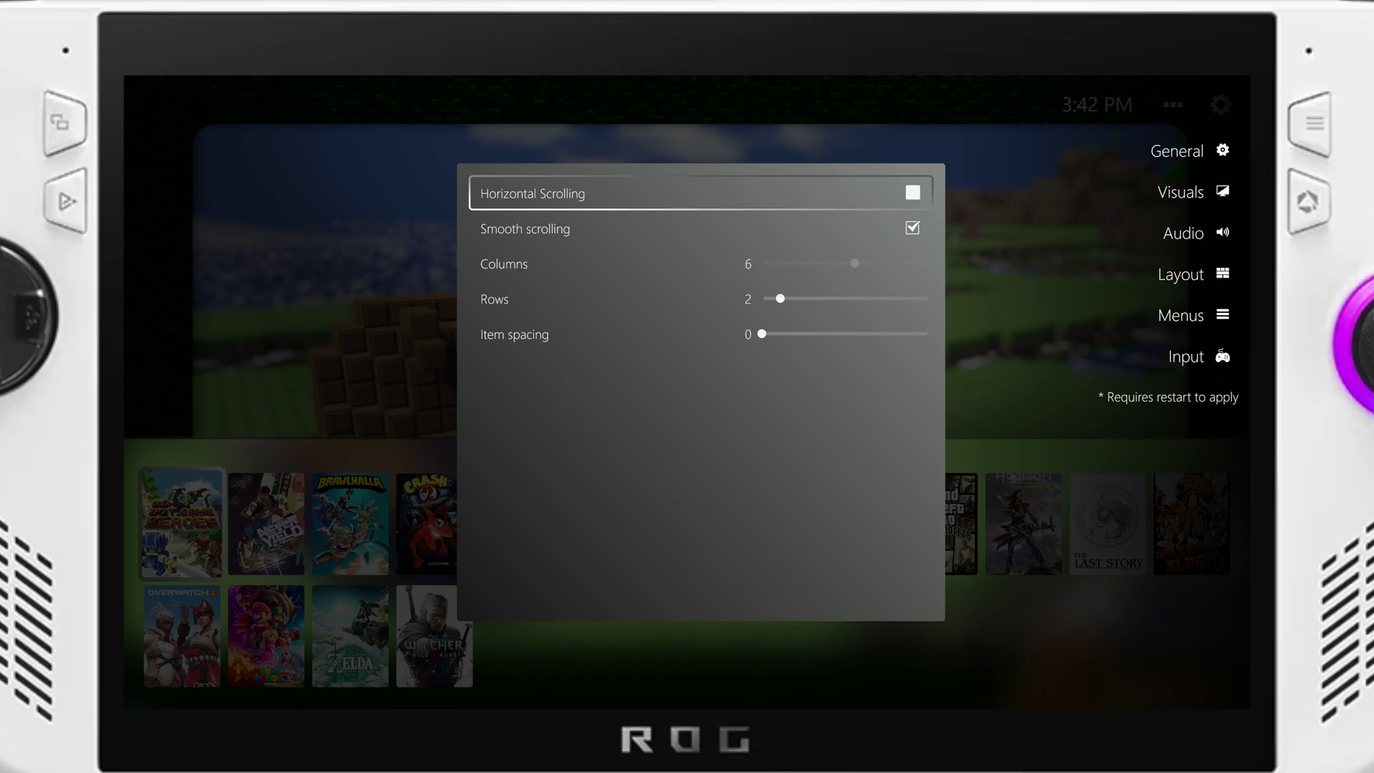
{"action": "key", "text": "Escape"}
{"action": "key", "text": "Escape"}
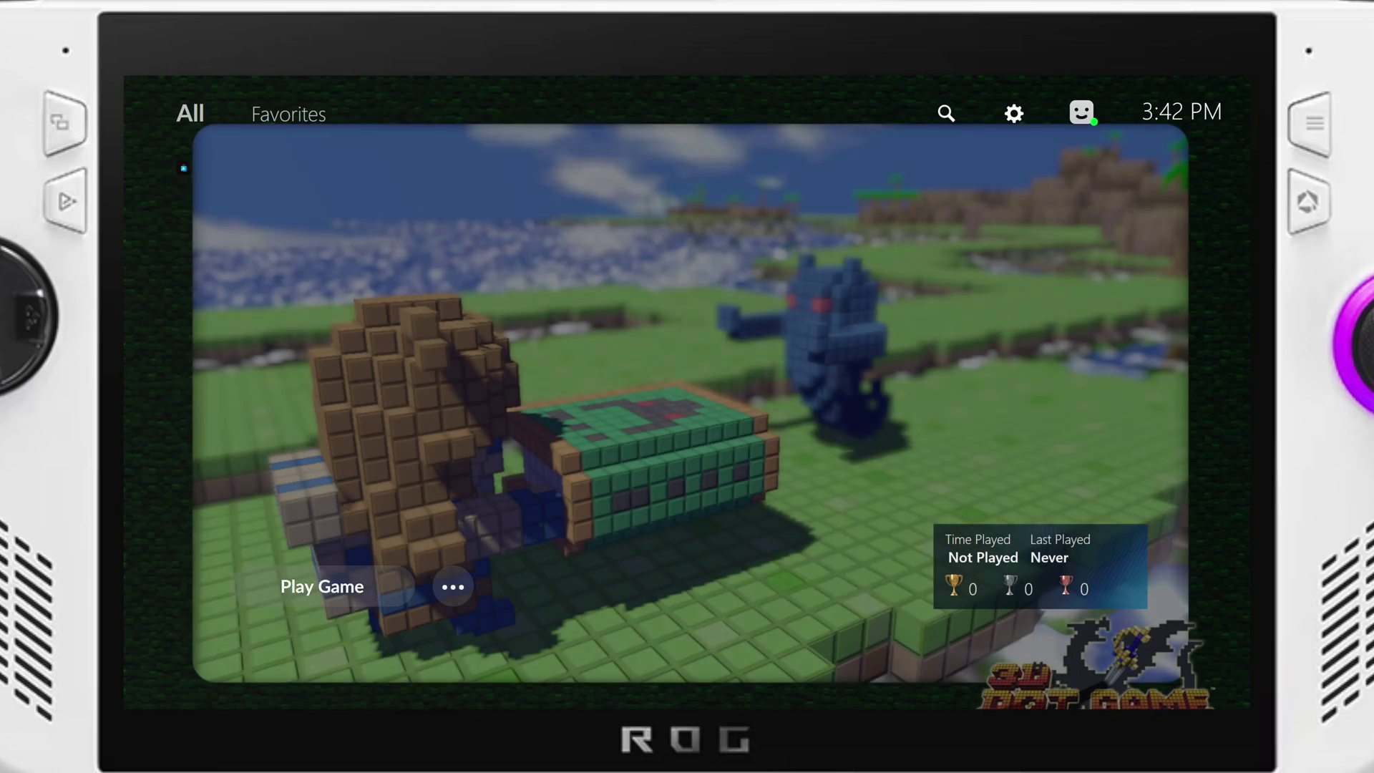
Browse the game row, then switch Playnite to Desktop Mode from the main menu.
{"action": "key", "text": "Right"}
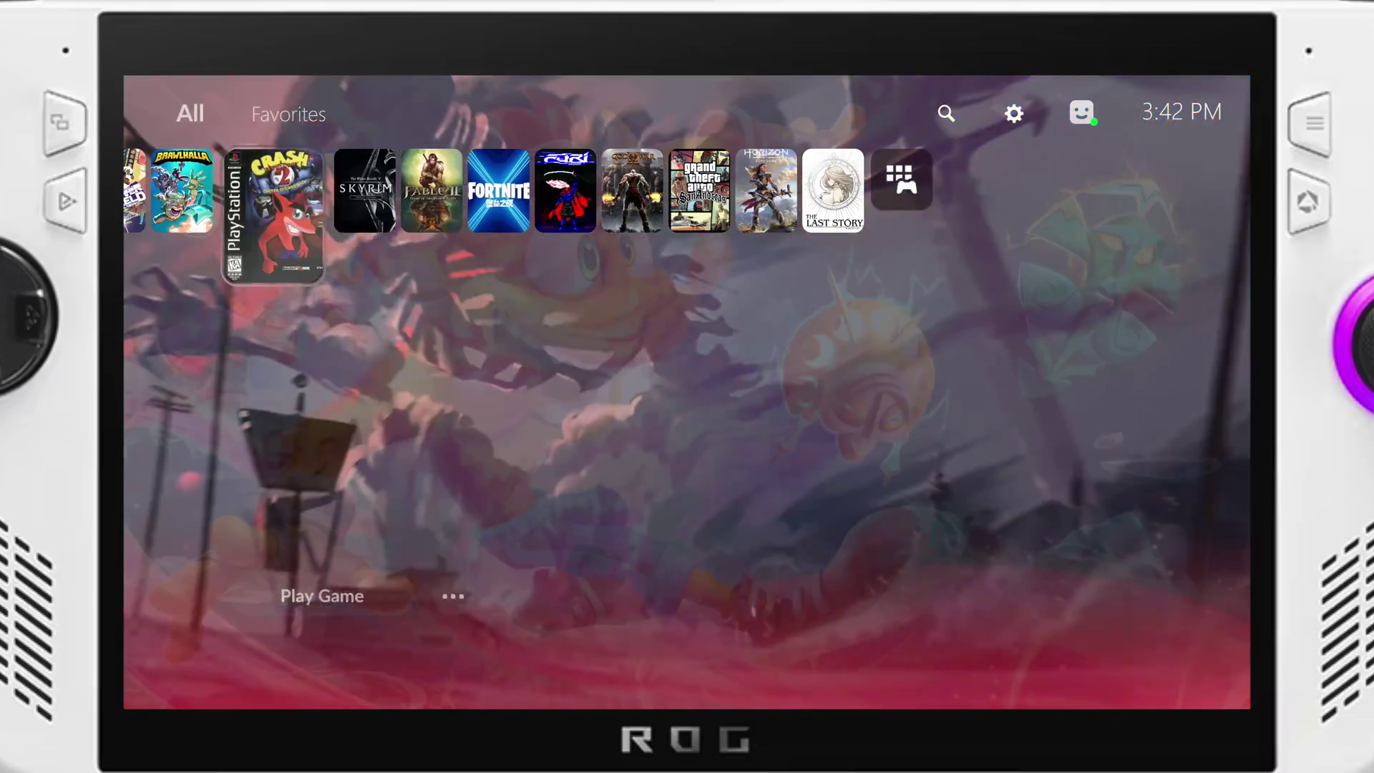
{"action": "key", "text": "Right"}
{"action": "key", "text": "Right"}
{"action": "key", "text": "Right"}
{"action": "key", "text": "Right"}
{"action": "key", "text": "Right"}
{"action": "key", "text": "Right"}
{"action": "key", "text": "Right"}
{"action": "key", "text": "Right"}
{"action": "key", "text": "Left"}
{"action": "key", "text": "Left"}
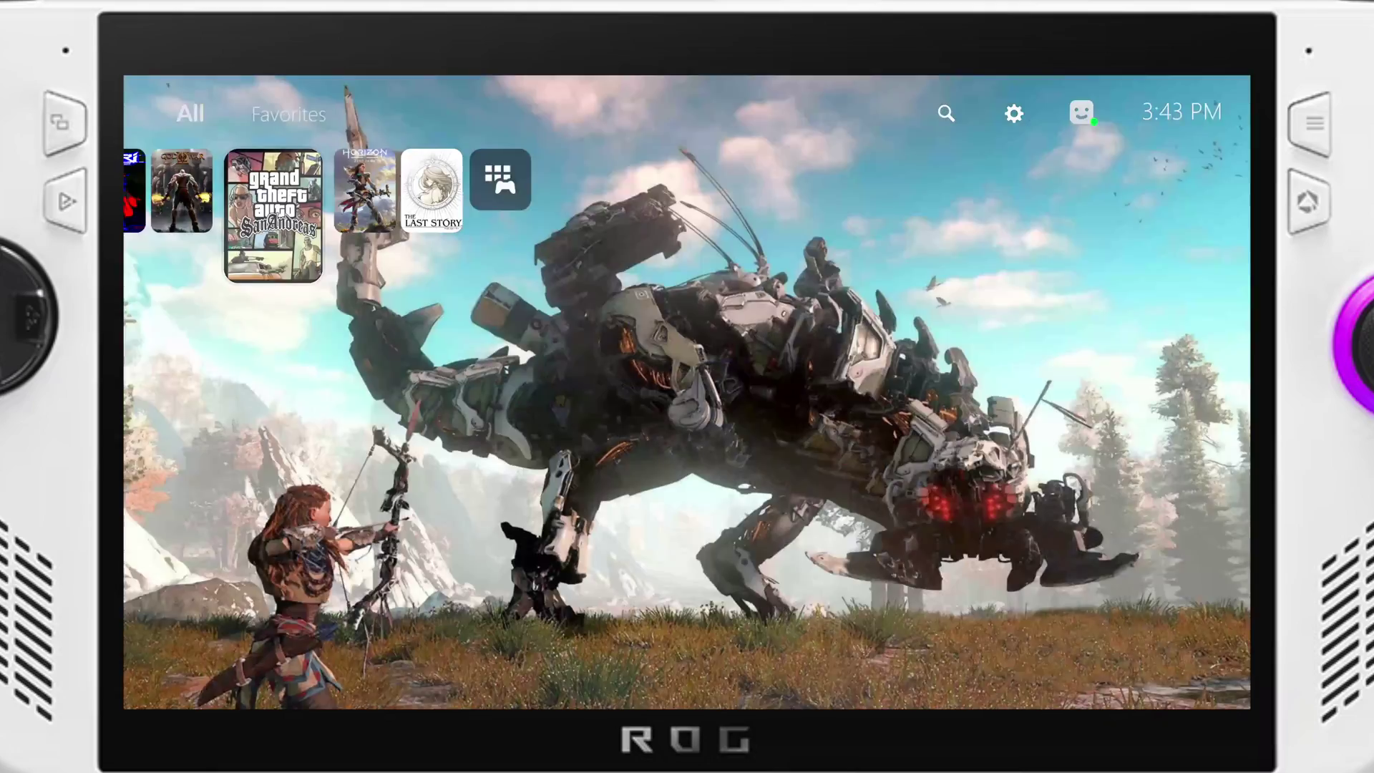
{"action": "key", "text": "Left"}
{"action": "key", "text": "Left"}
{"action": "key", "text": "Left"}
{"action": "key", "text": "Left"}
{"action": "key", "text": "Left"}
{"action": "key", "text": "Left"}
{"action": "key", "text": "Left"}
{"action": "key", "text": "Left"}
{"action": "key", "text": "Left"}
{"action": "key", "text": "F1"}
{"action": "key", "text": "Down"}
{"action": "key", "text": "Down"}
{"action": "key", "text": "Down"}
{"action": "key", "text": "Down"}
{"action": "key", "text": "Return"}
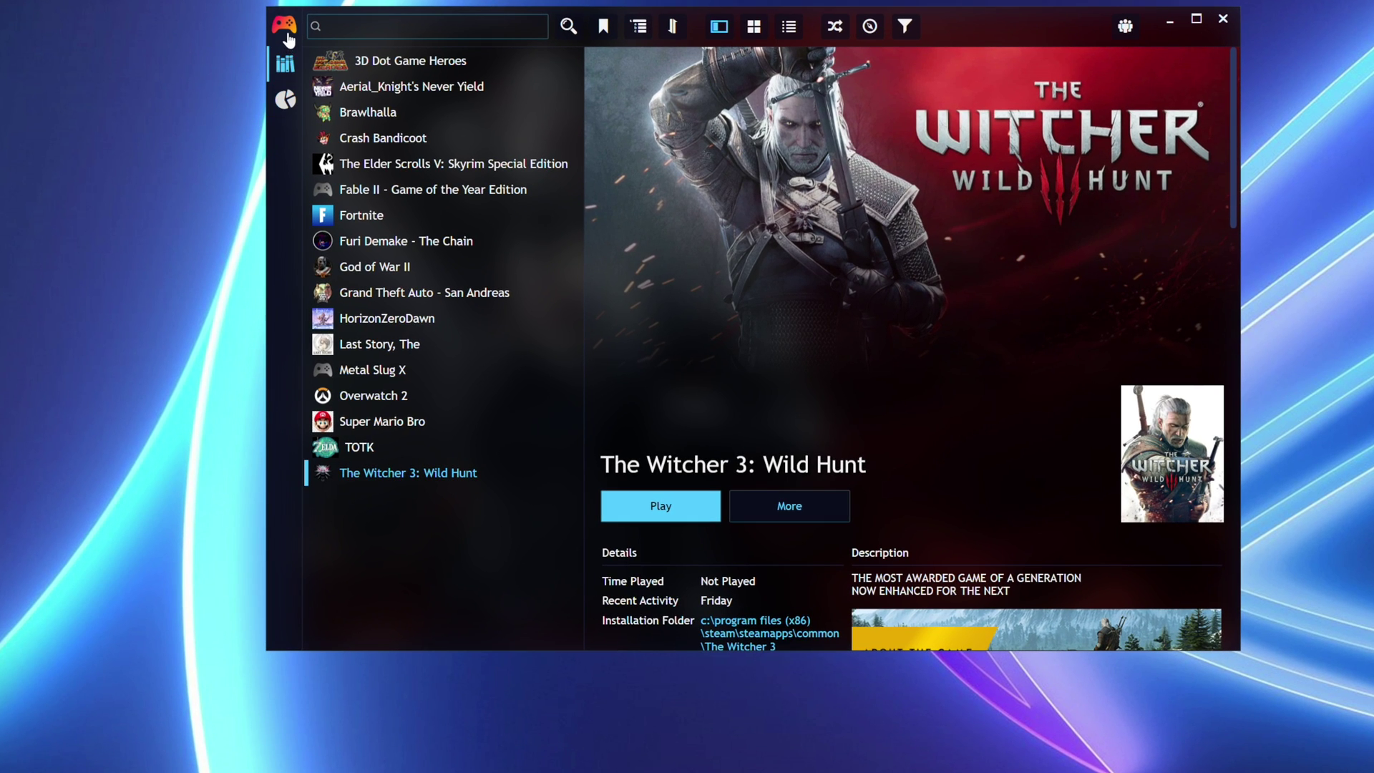
In Playnite Settings, enable launching with the computer in fullscreen and save.
{"action": "left_click", "coordinate": [286, 28]}
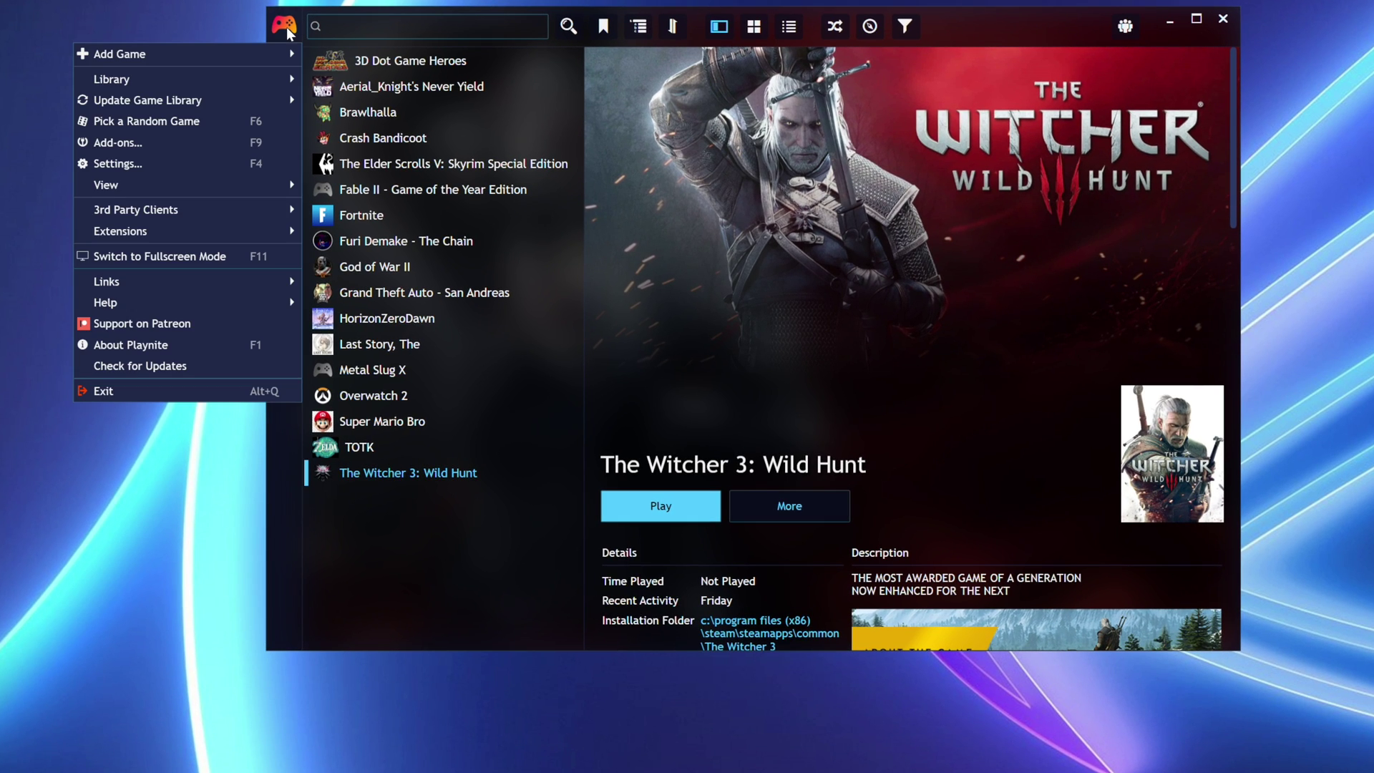
{"action": "left_click", "coordinate": [206, 172]}
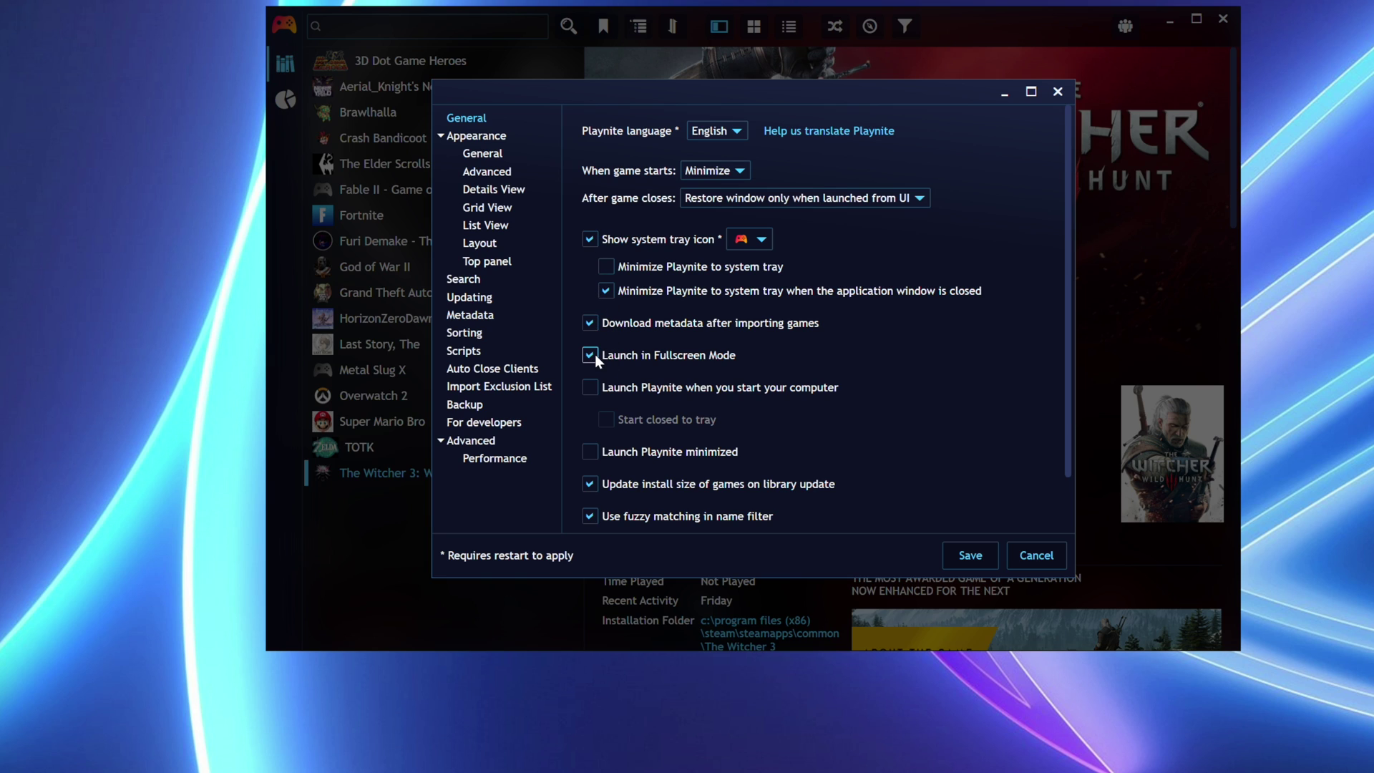
{"action": "left_click", "coordinate": [590, 387]}
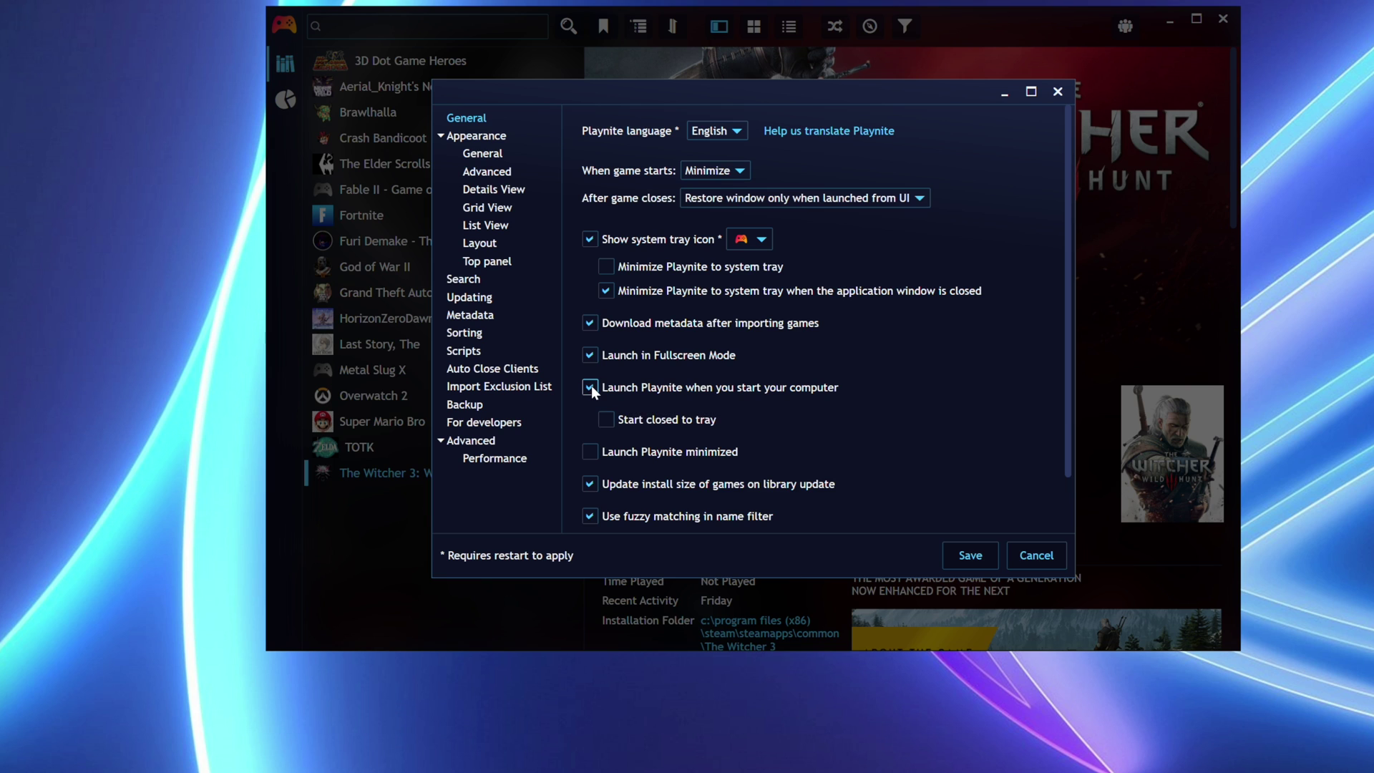
{"action": "left_click", "coordinate": [971, 556]}
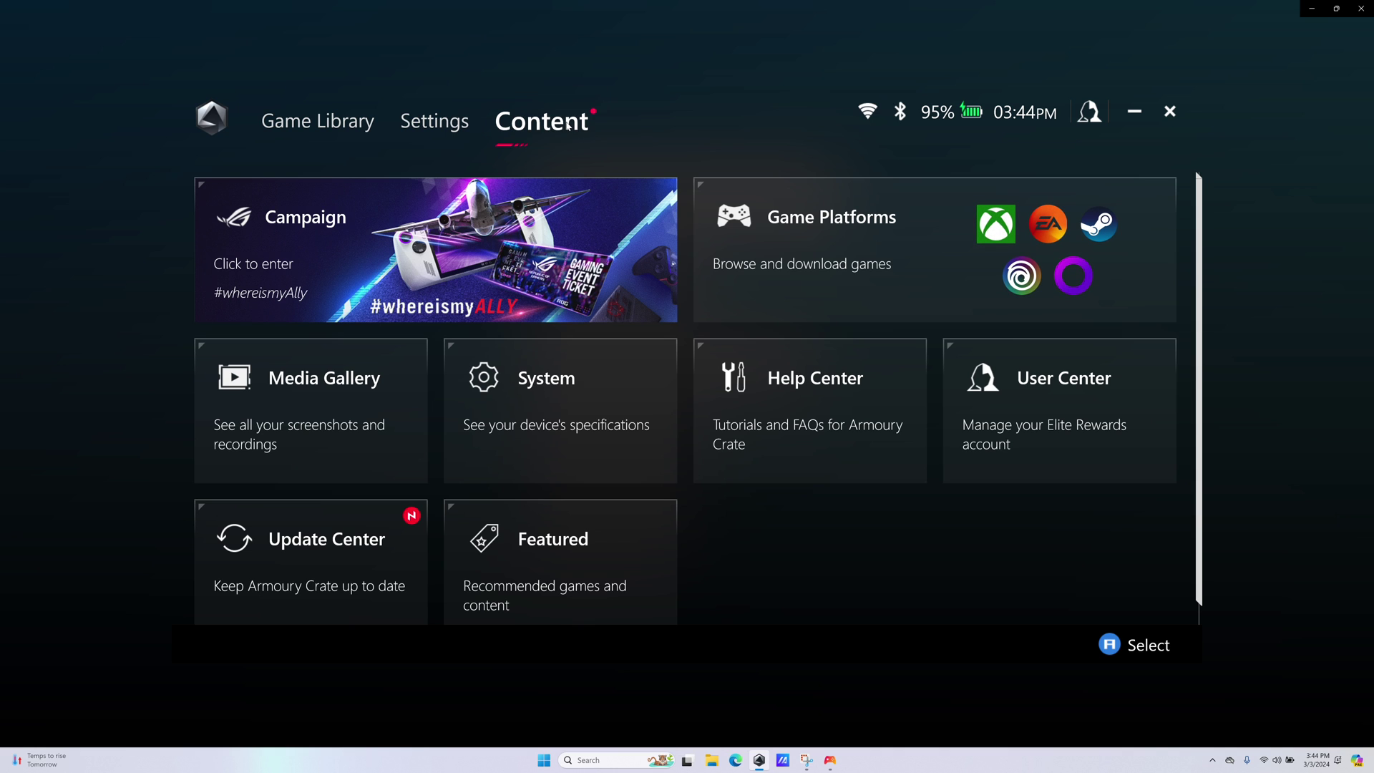
Under System > About, confirm 'Armoury Crate SE Launch Automatically' stays off.
{"action": "left_click", "coordinate": [530, 371]}
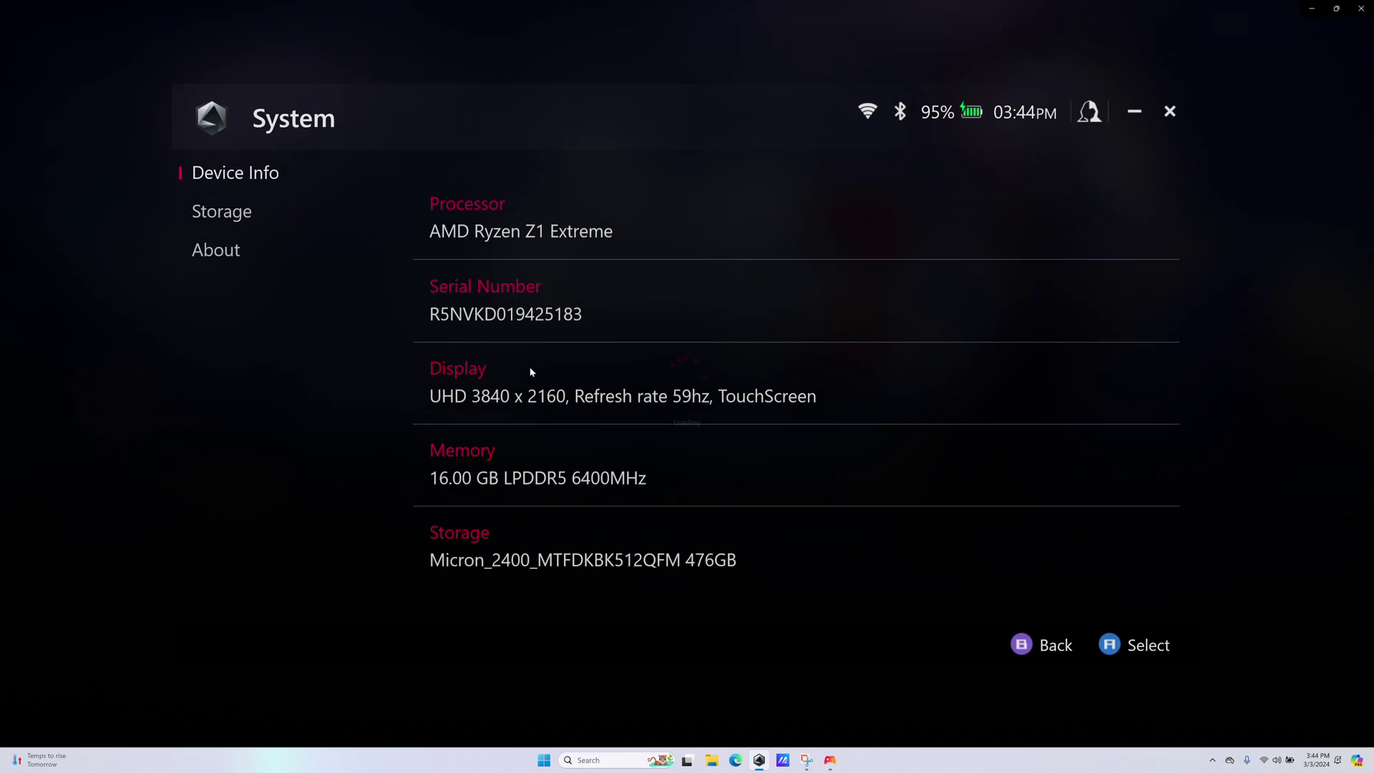
{"action": "left_click", "coordinate": [241, 250]}
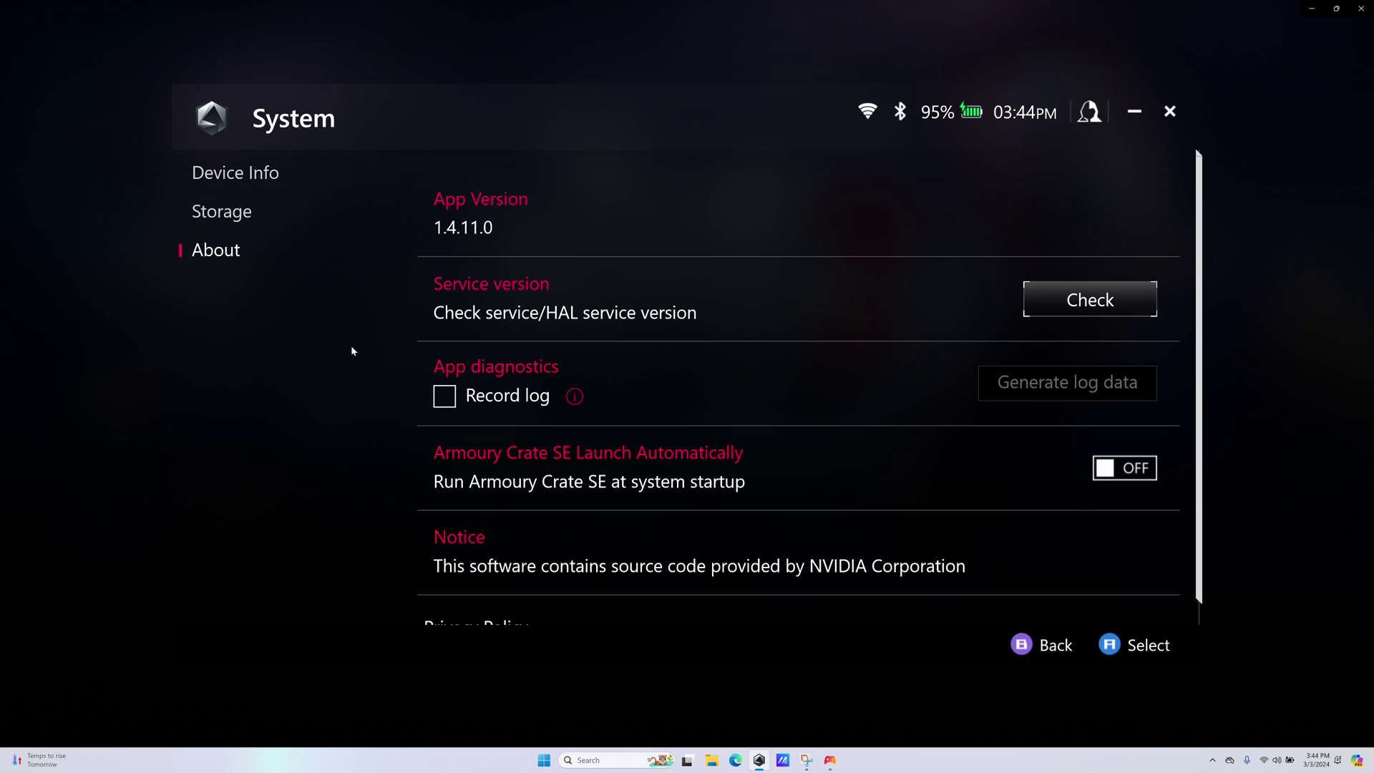
{"action": "scroll", "coordinate": [905, 497], "scroll_direction": "down", "scroll_amount": 1}
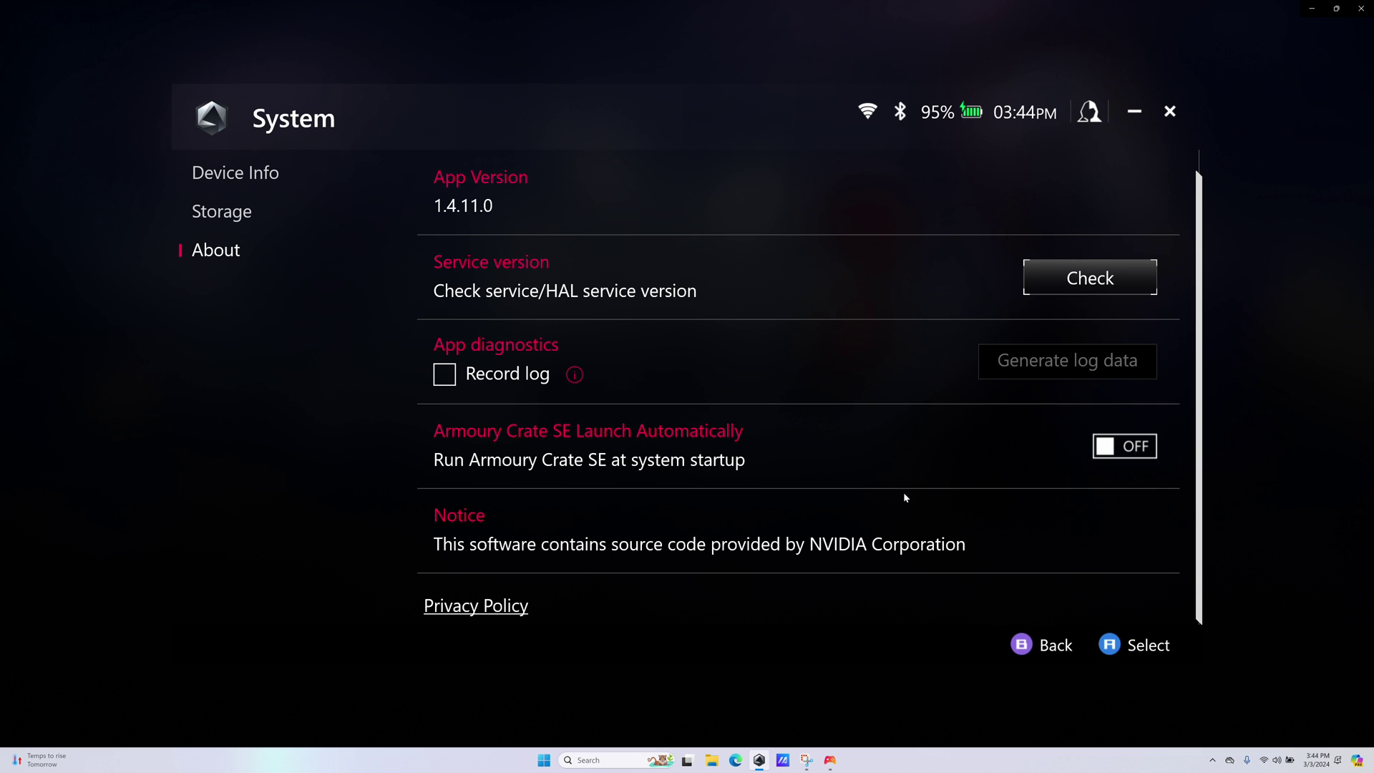
{"action": "left_click", "coordinate": [1099, 453]}
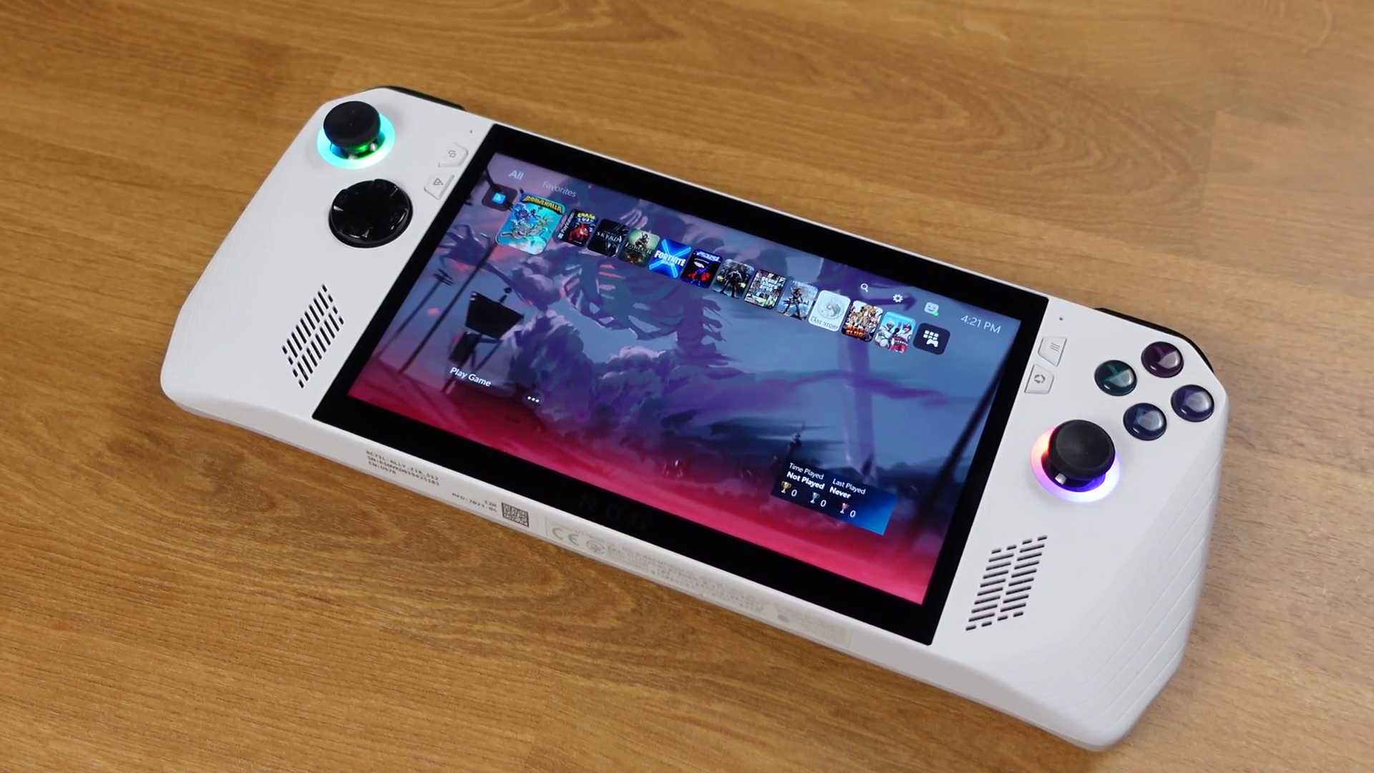
{"action": "key", "text": "Right"}
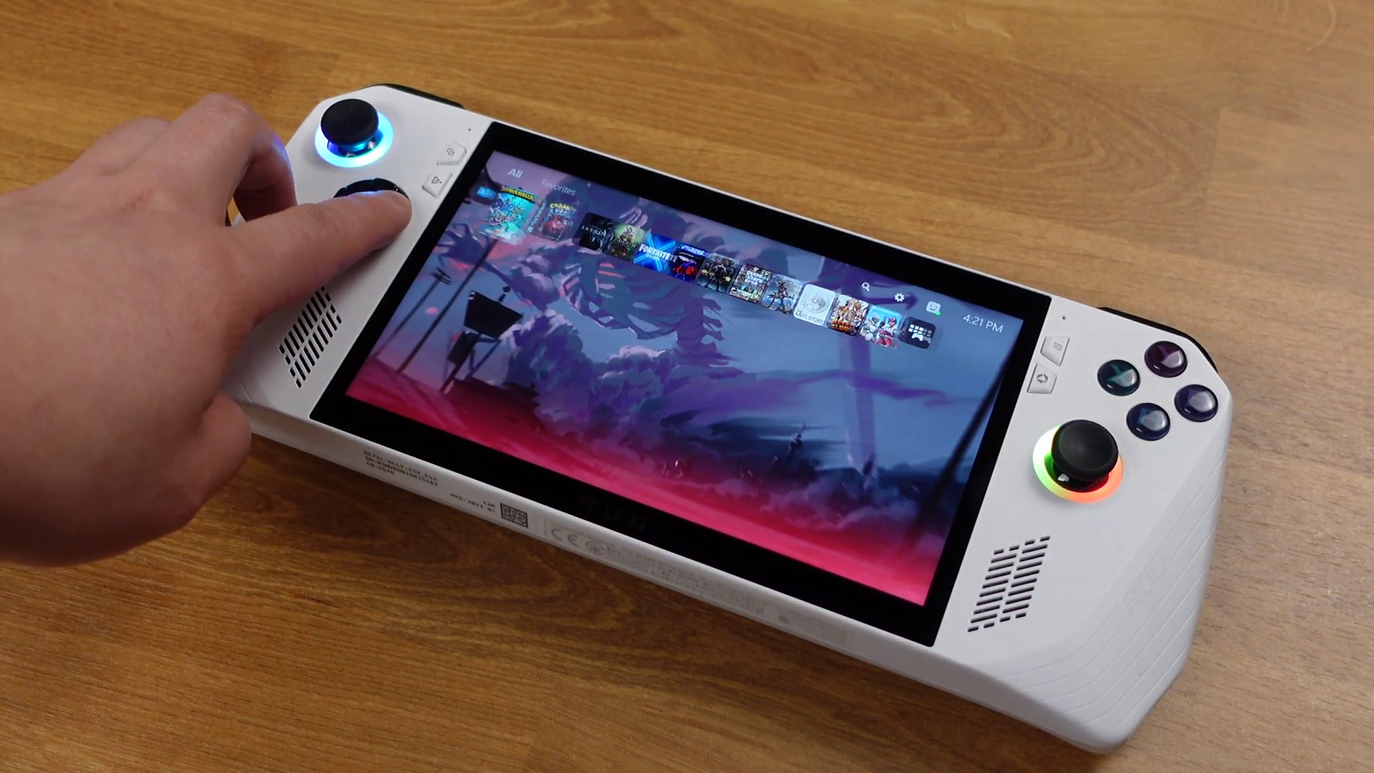
{"action": "key", "text": "Right"}
{"action": "key", "text": "Right"}
{"action": "key", "text": "Right"}
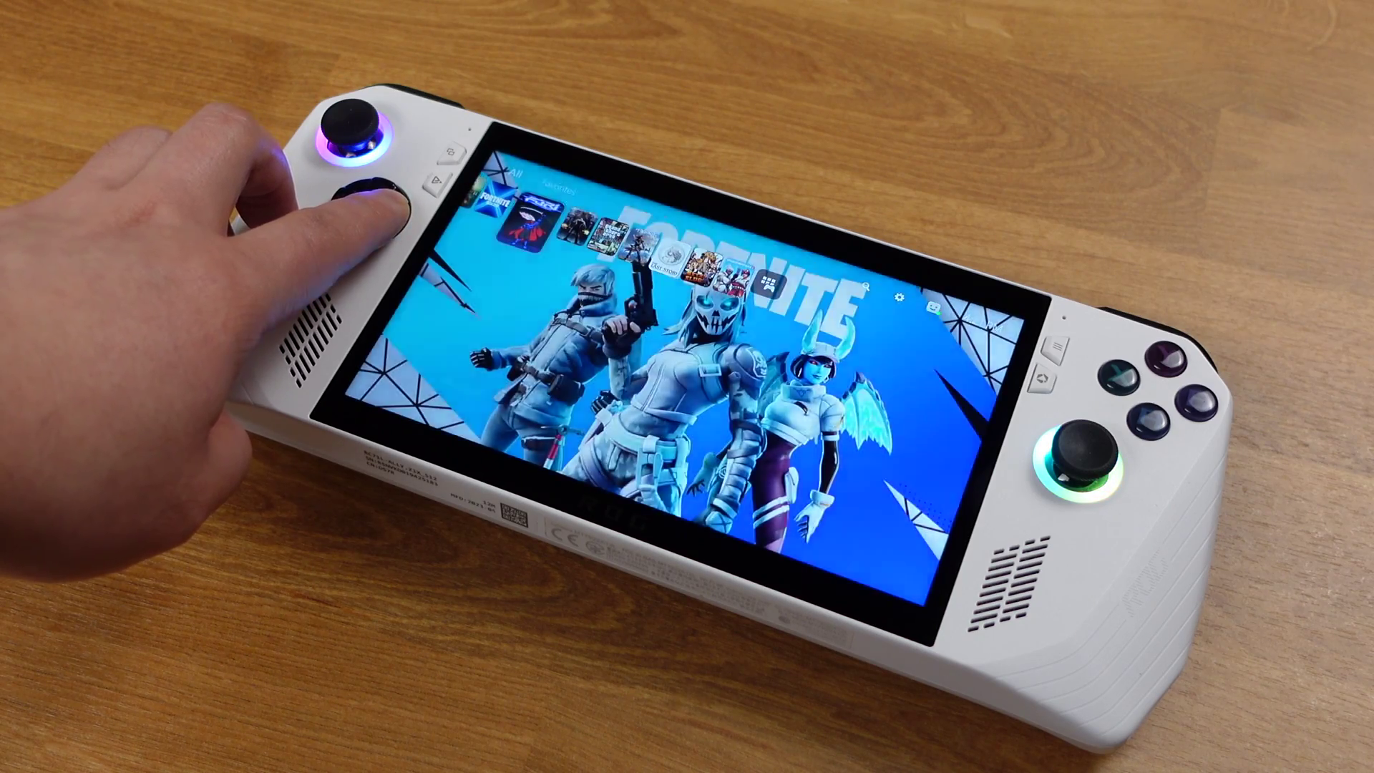
{"action": "key", "text": "Right"}
{"action": "key", "text": "Right"}
{"action": "key", "text": "Right"}
{"action": "key", "text": "Right"}
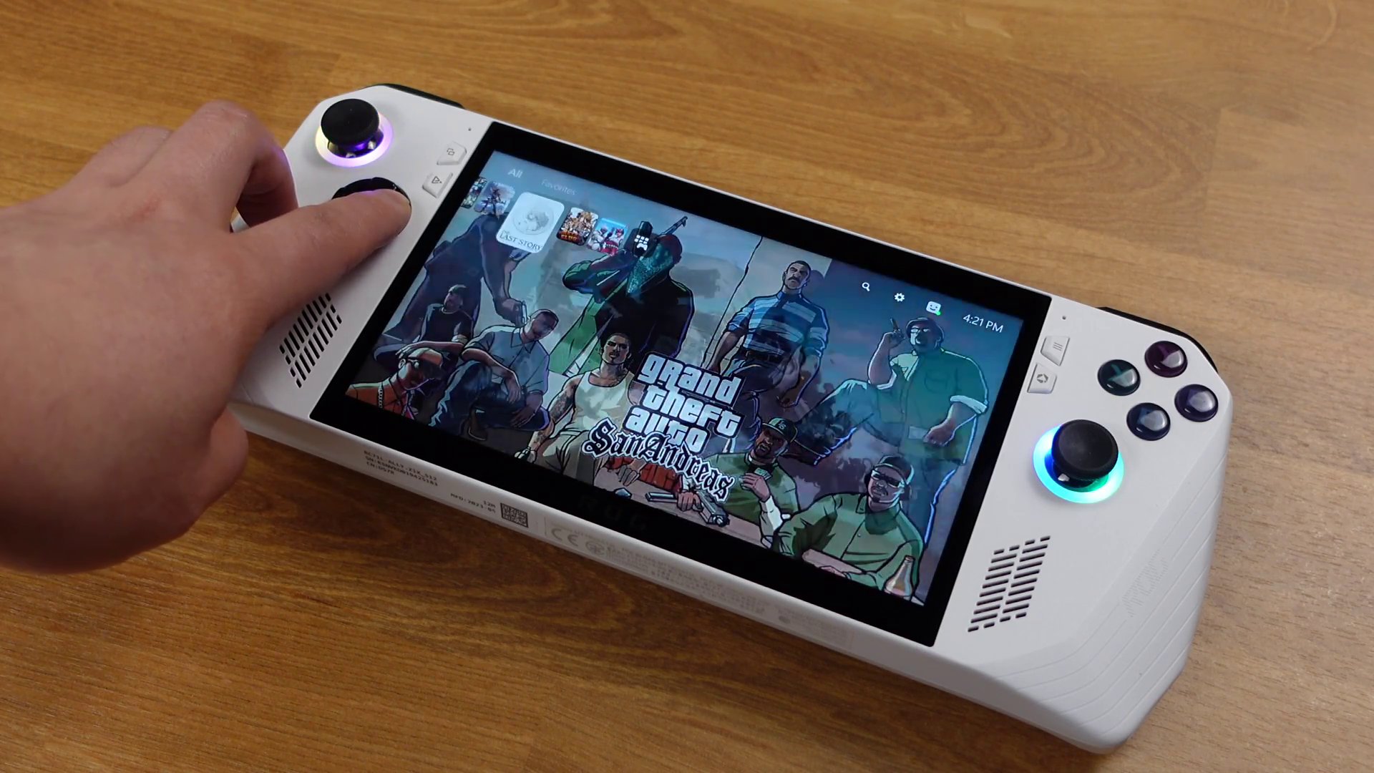
{"action": "key", "text": "Right"}
{"action": "key", "text": "Right"}
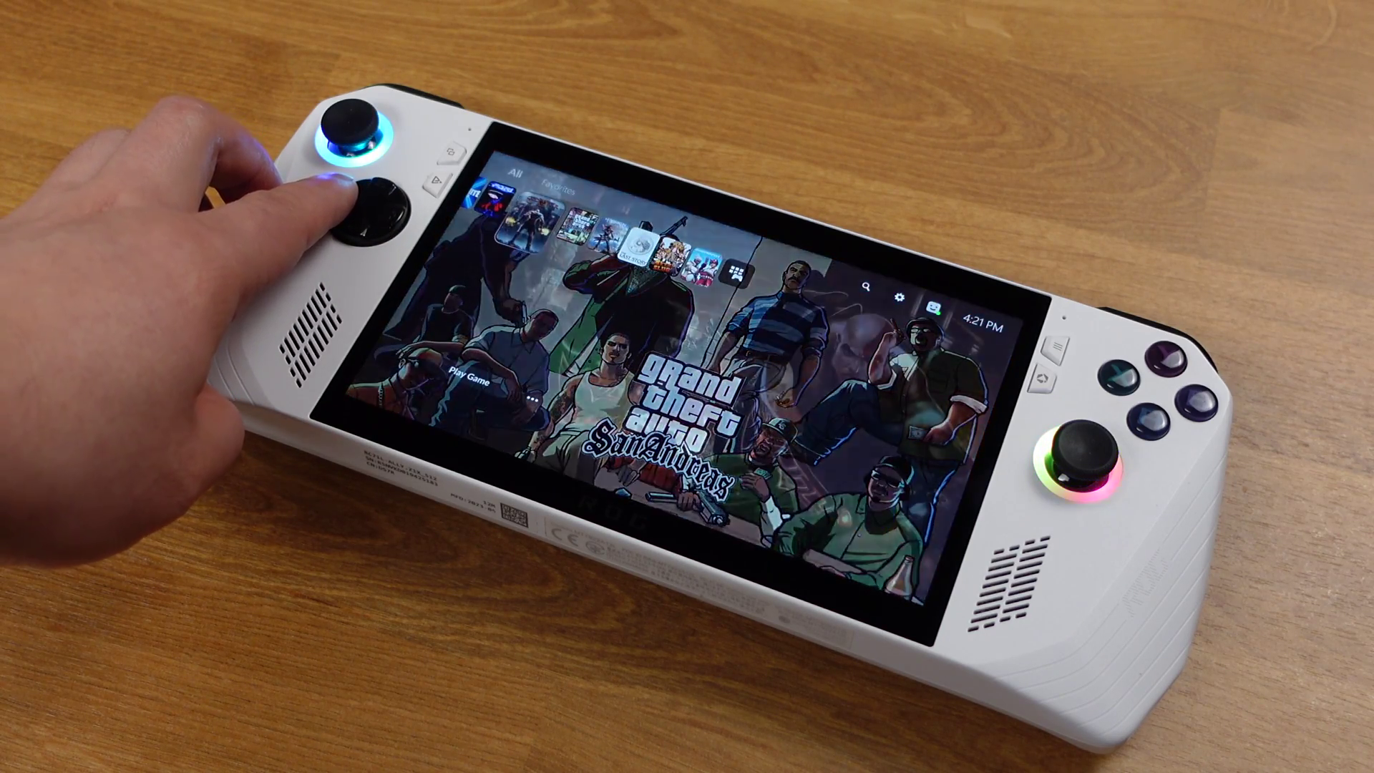
{"action": "key", "text": "Left"}
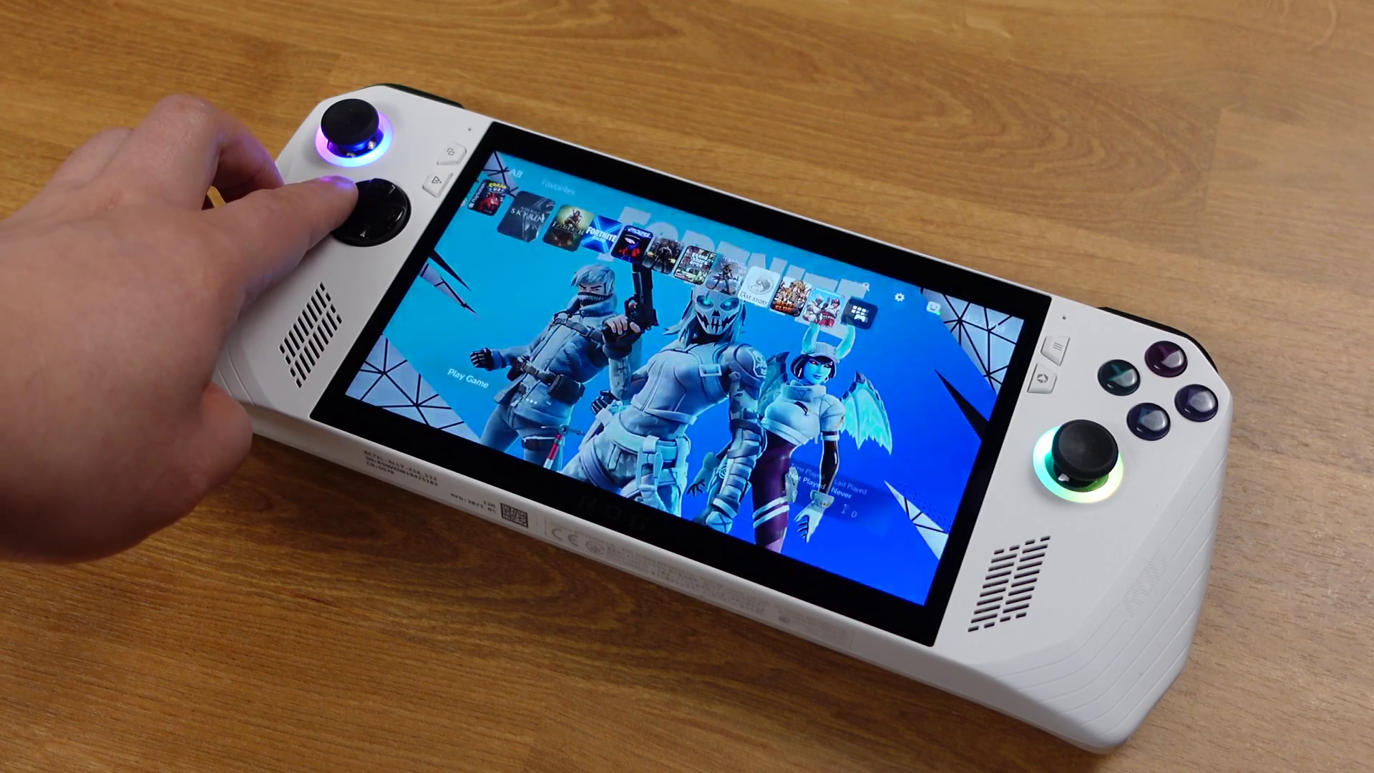
{"action": "key", "text": "Left"}
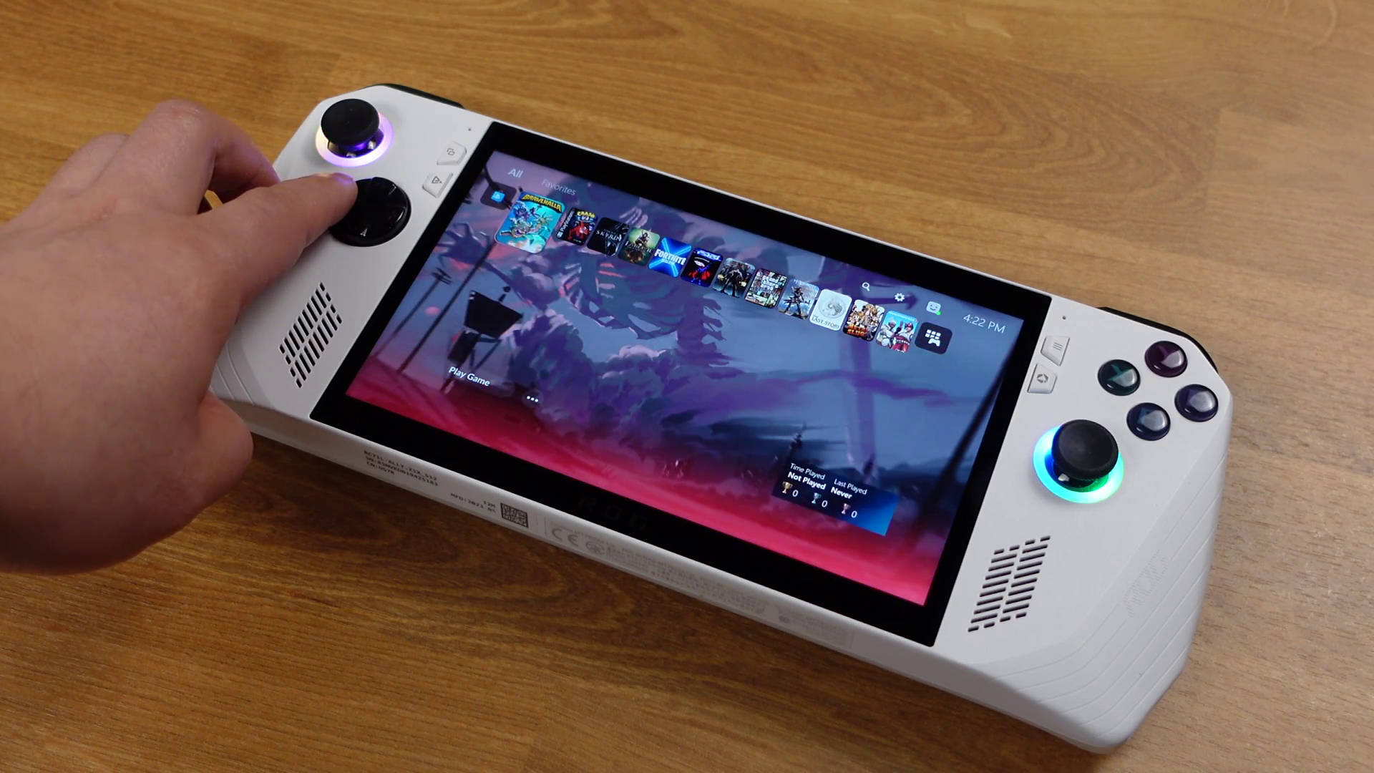
{"action": "key", "text": "Right"}
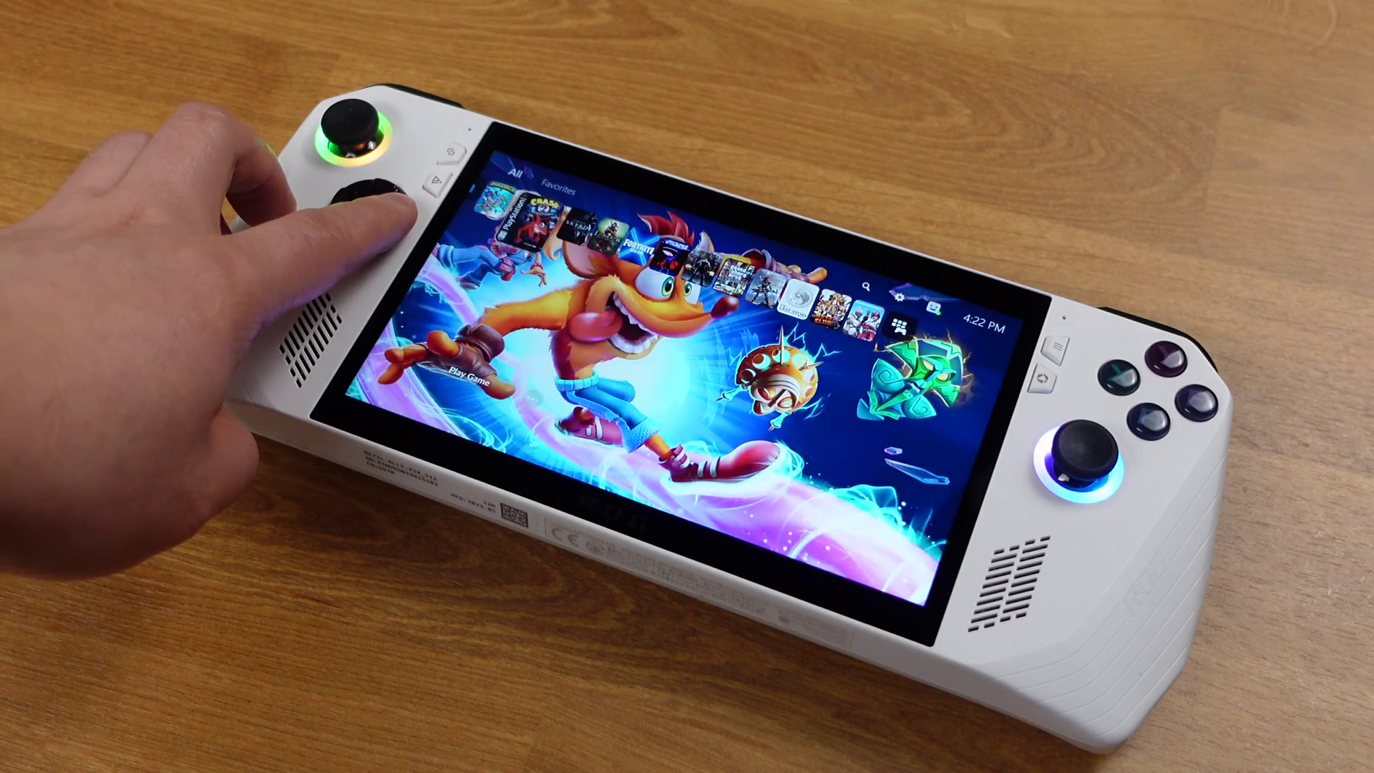